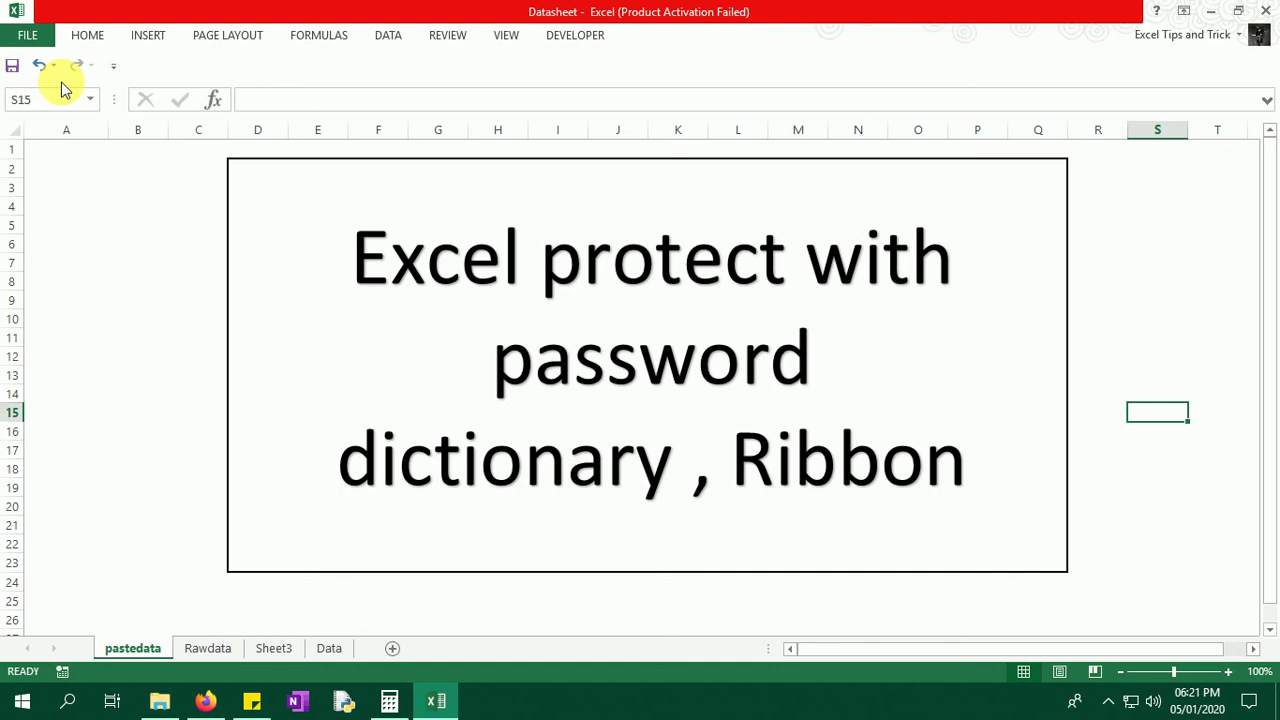
# Peek at the collapsed ribbon's Home commands, then select the word Ribbon in the title text.
pyautogui.click(98, 38)
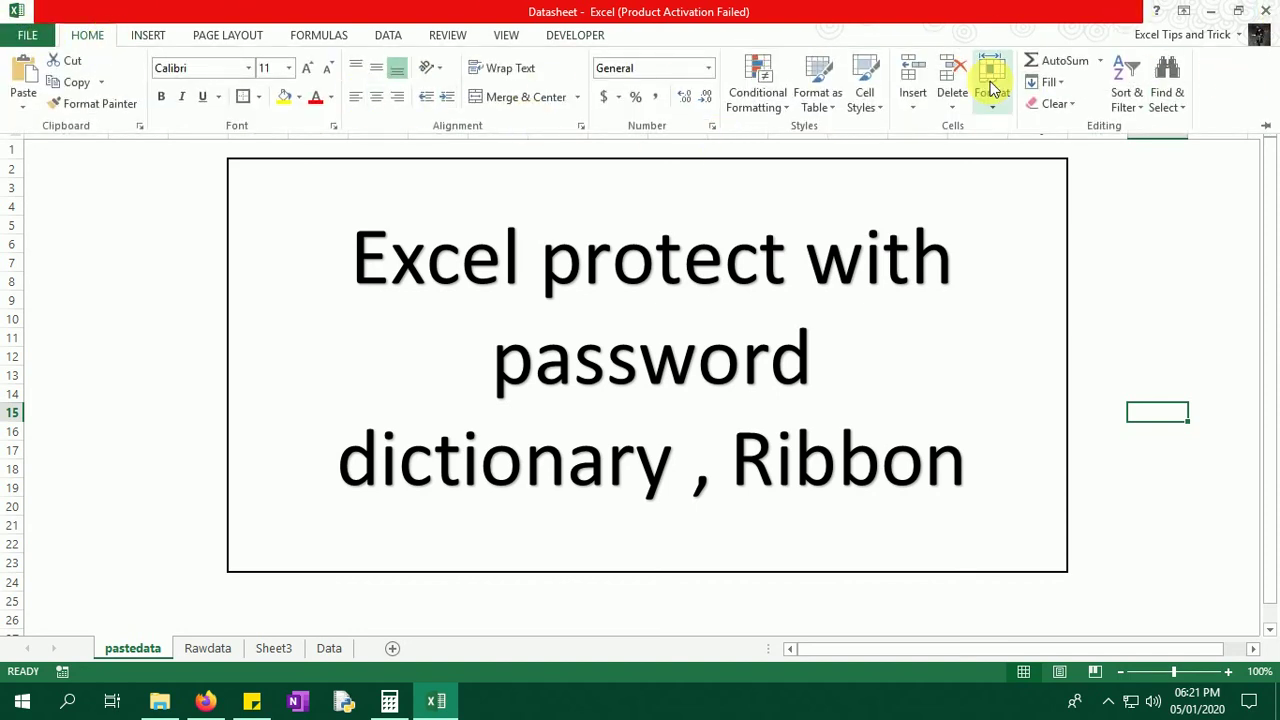
pyautogui.click(1165, 212)
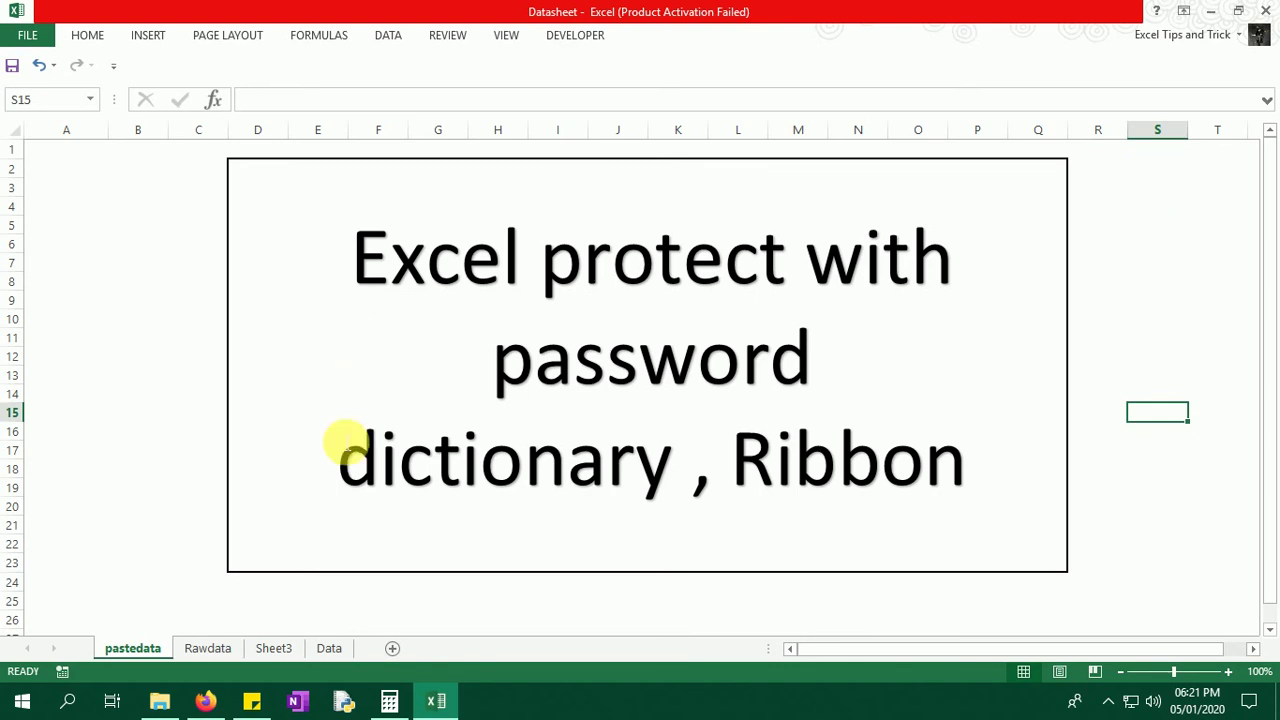
pyautogui.moveTo(748, 460); pyautogui.dragTo(985, 462)
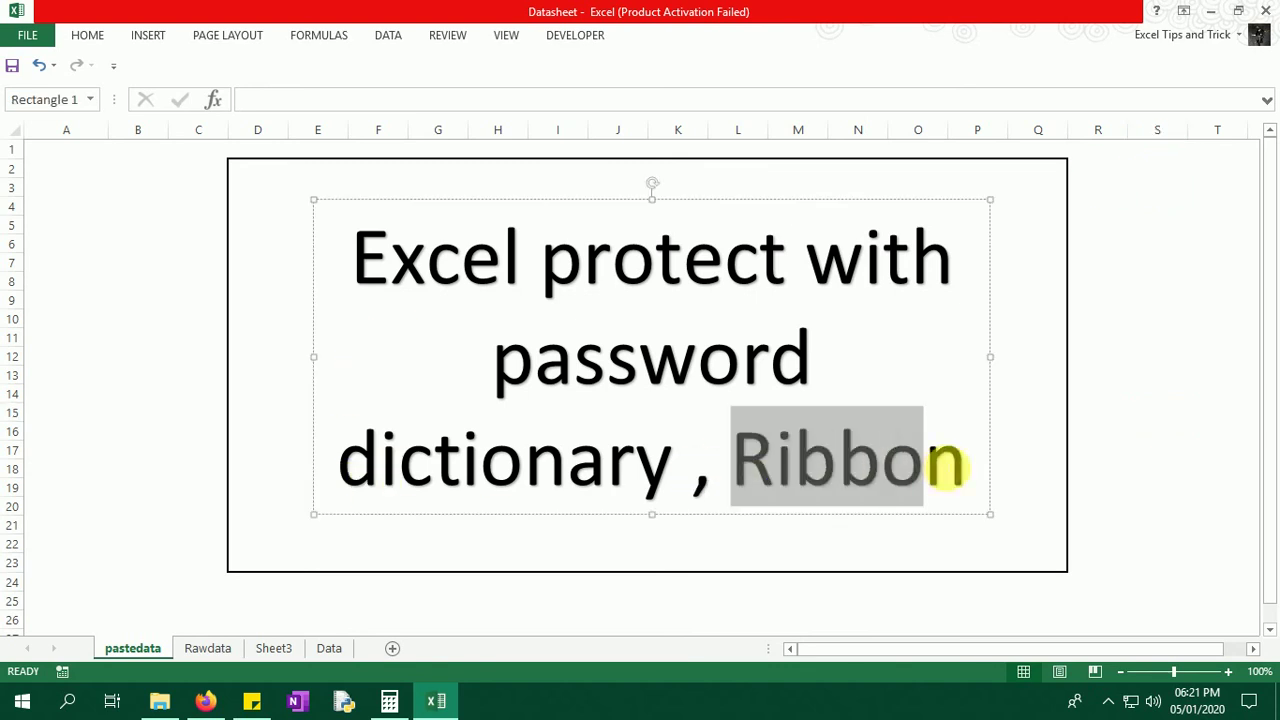
pyautogui.click(1114, 357)
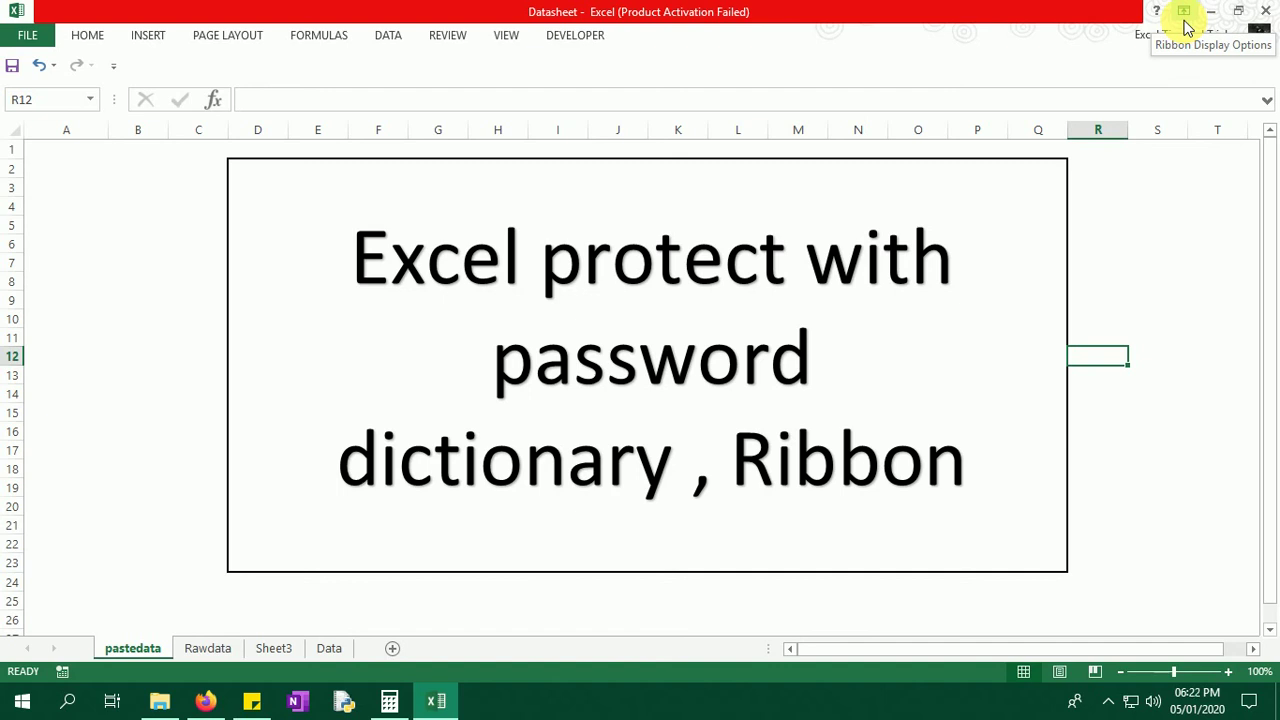
# Switch the ribbon to Auto-hide Ribbon and select cell A10.
pyautogui.click(1184, 14)
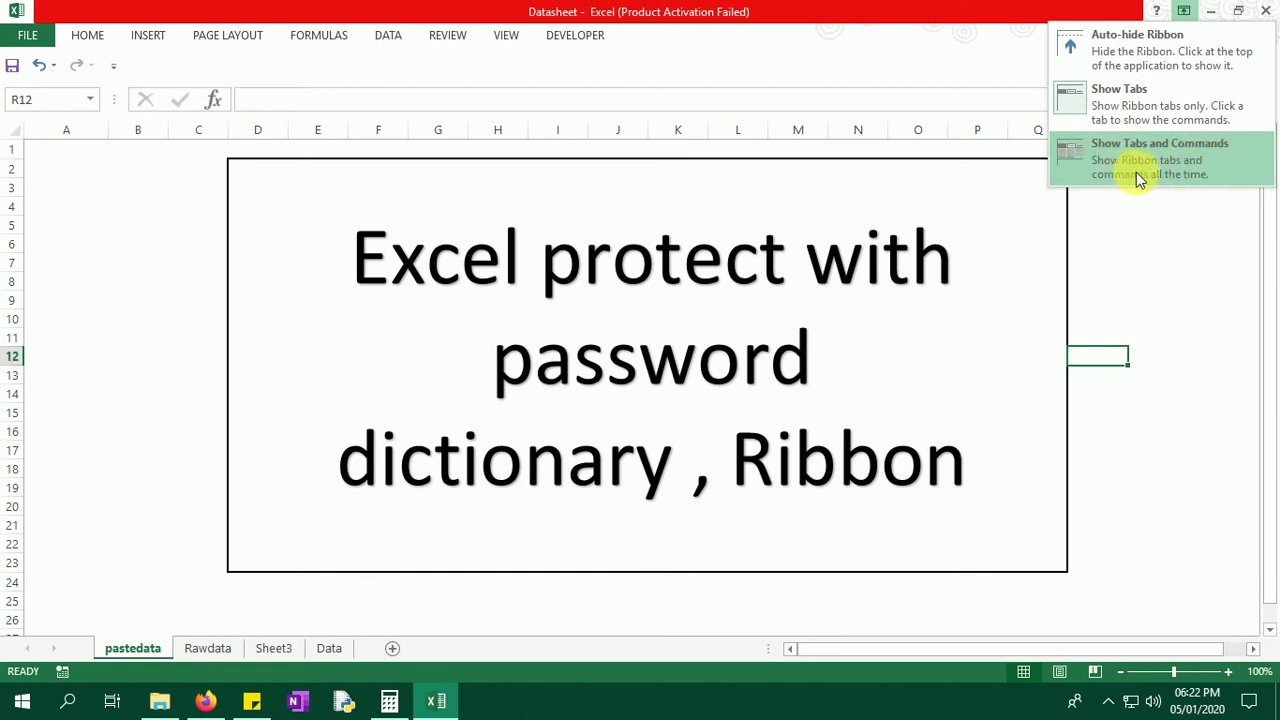
pyautogui.click(1161, 240)
pyautogui.click(1184, 11)
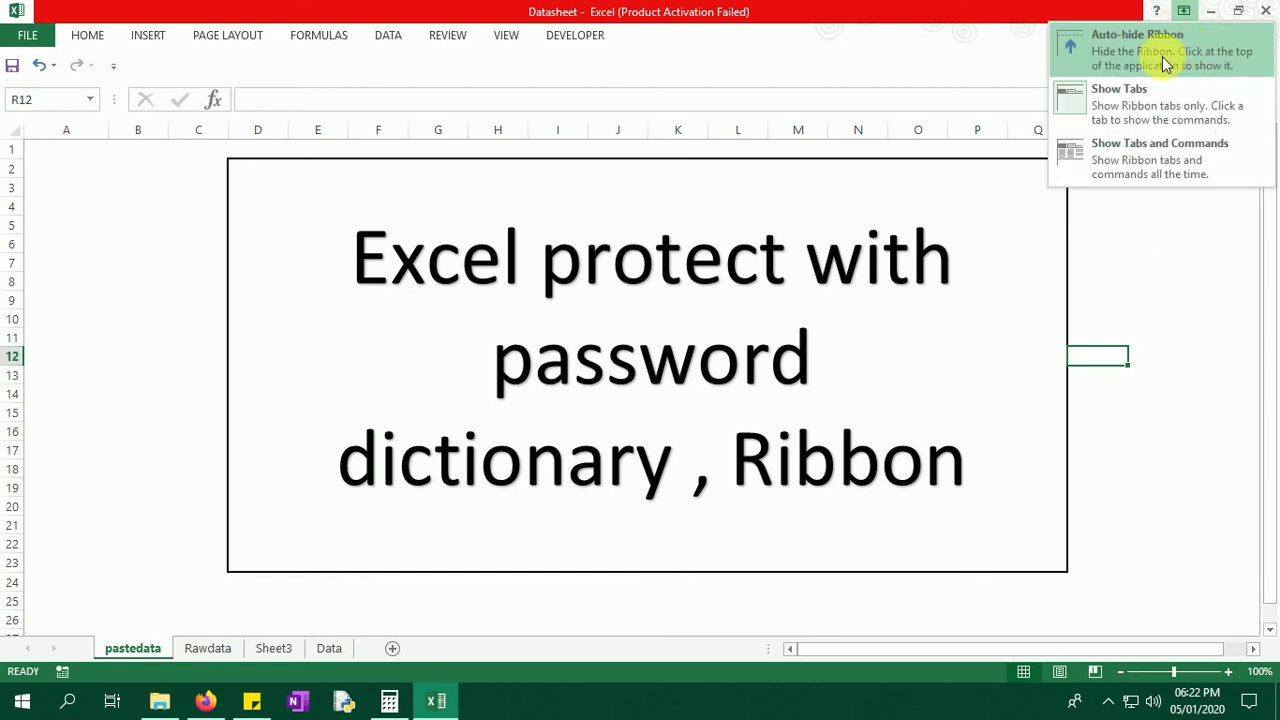
pyautogui.click(1150, 50)
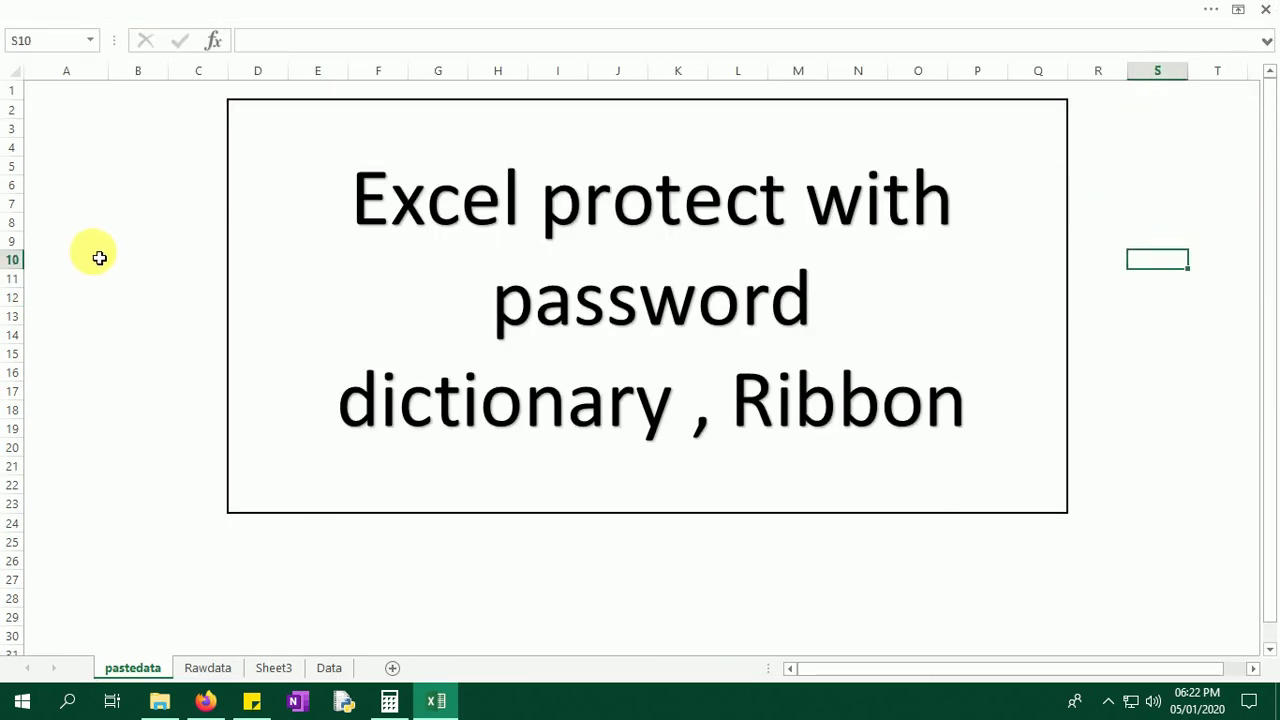
pyautogui.click(97, 254)
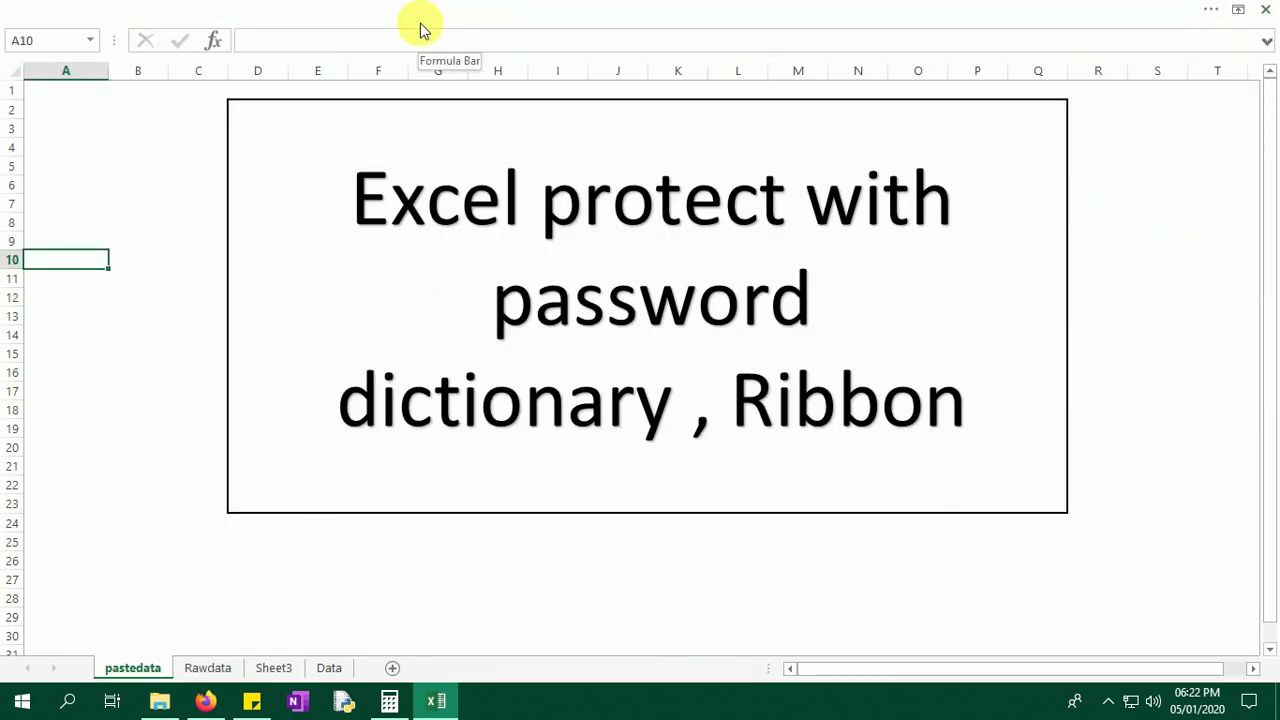
# Briefly reveal the hidden ribbon, reapply Auto-hide Ribbon, and bring up the ribbon display choices.
pyautogui.click(332, 8)
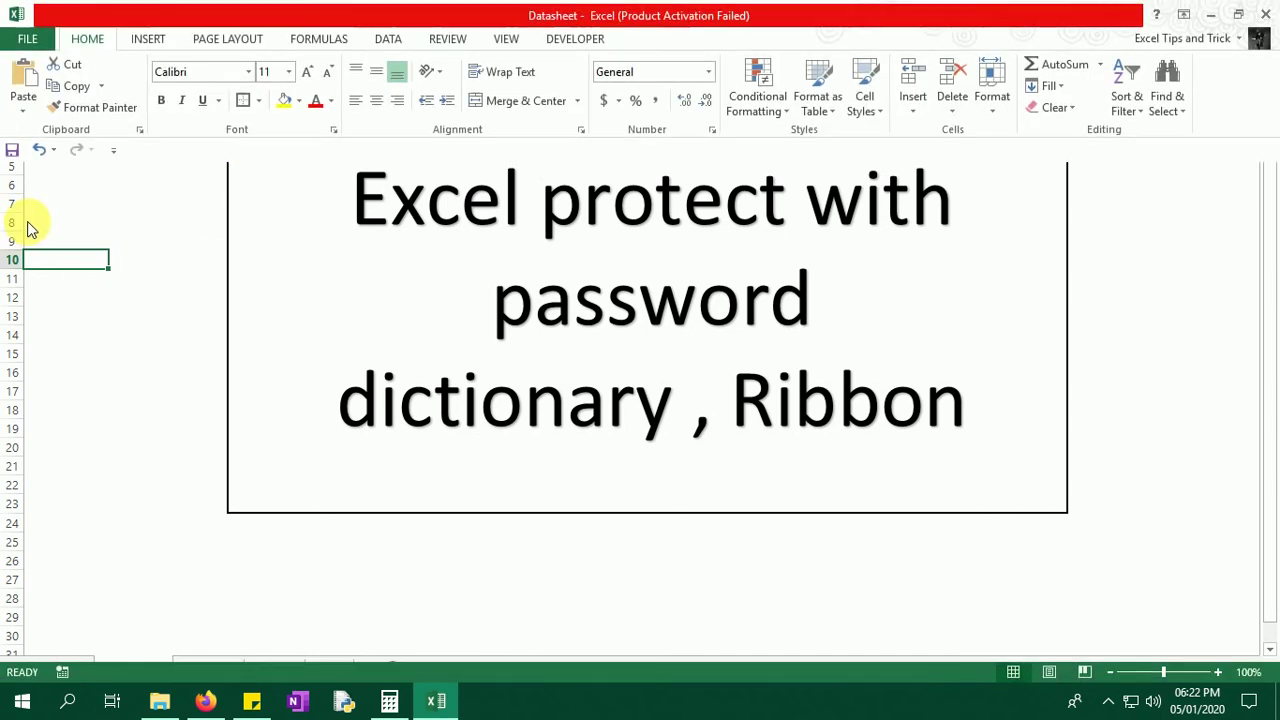
pyautogui.click(60, 256)
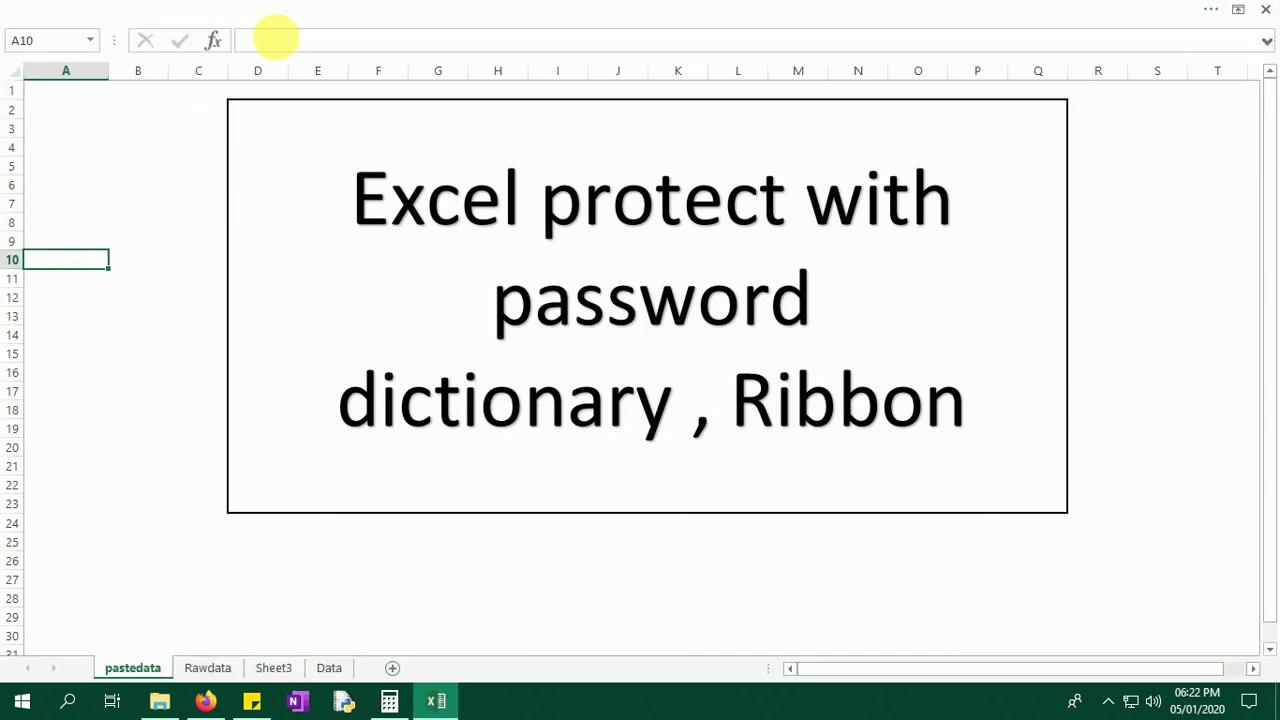
pyautogui.click(272, 10)
pyautogui.click(165, 210)
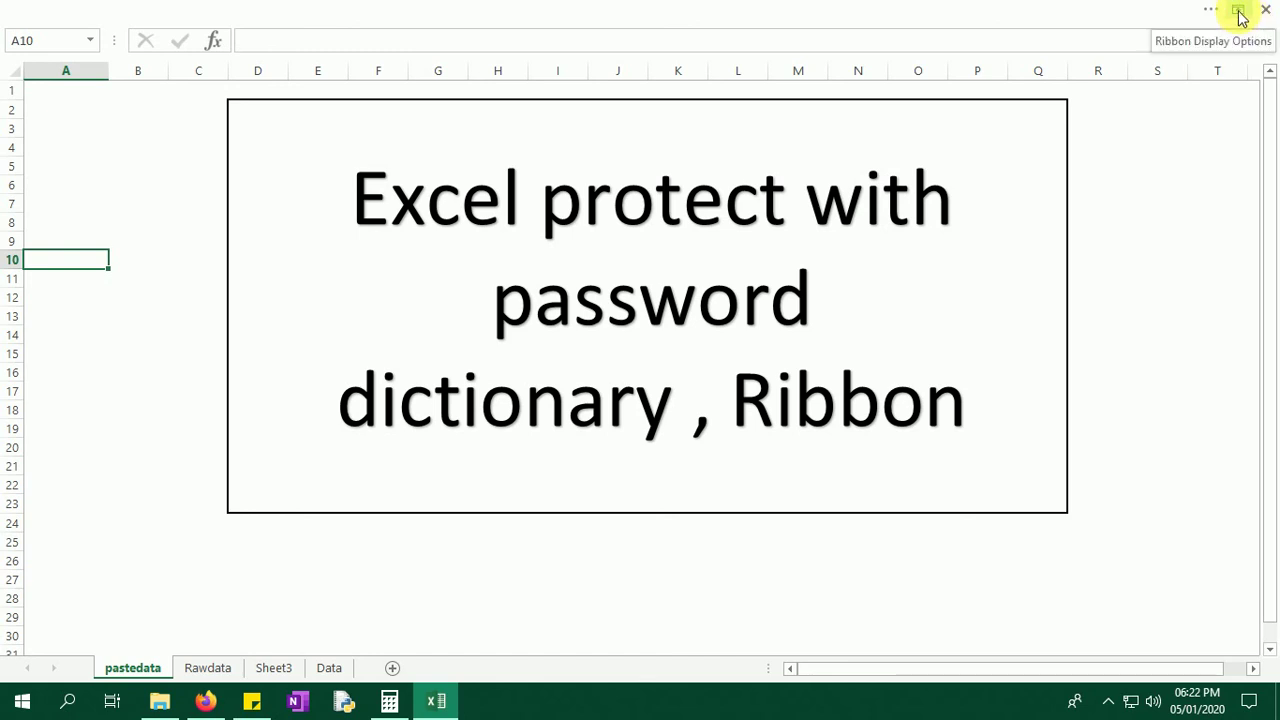
pyautogui.click(1240, 18)
pyautogui.click(1200, 40)
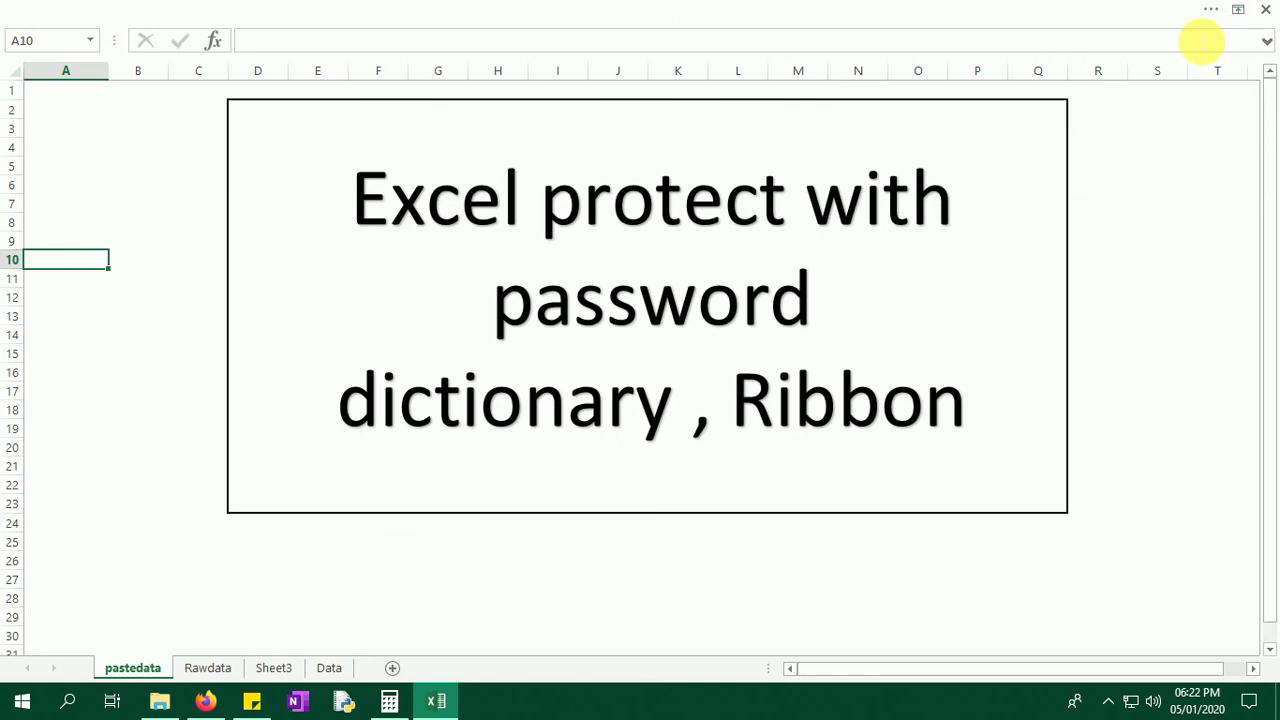
pyautogui.click(1238, 9)
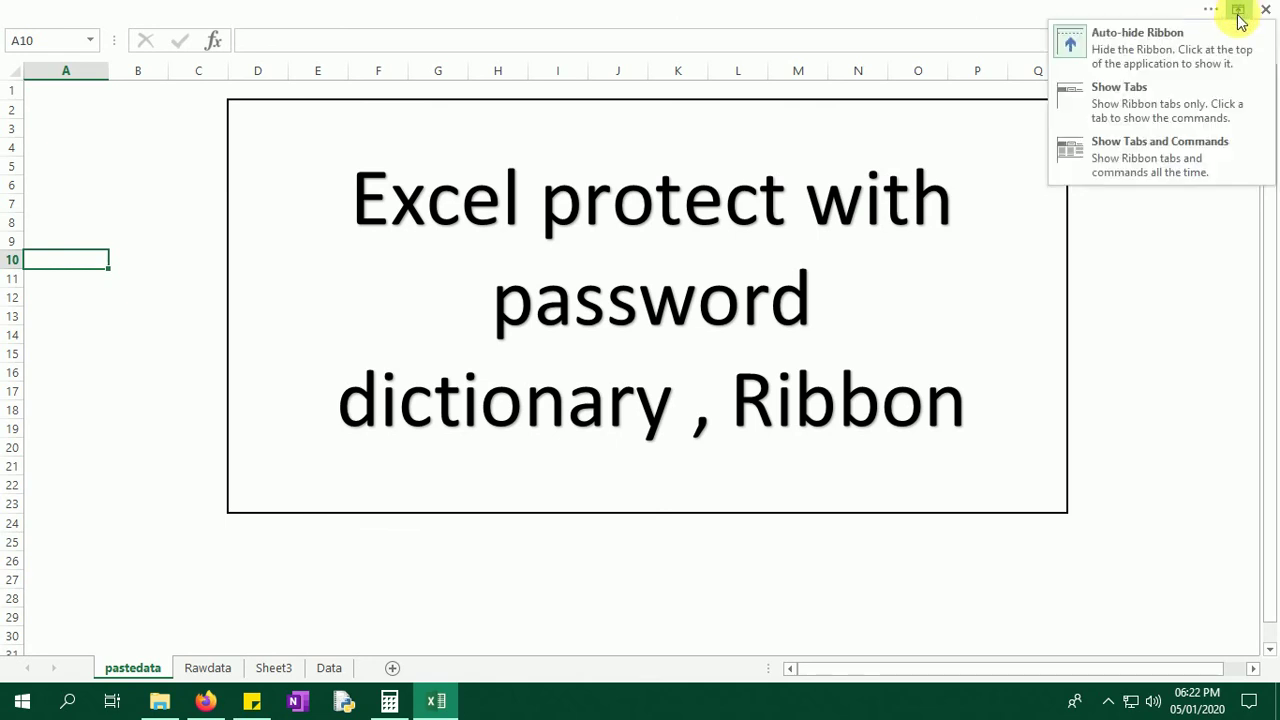
# Try Show Tabs, then restore the full ribbon with Show Tabs and Commands.
pyautogui.click(1183, 97)
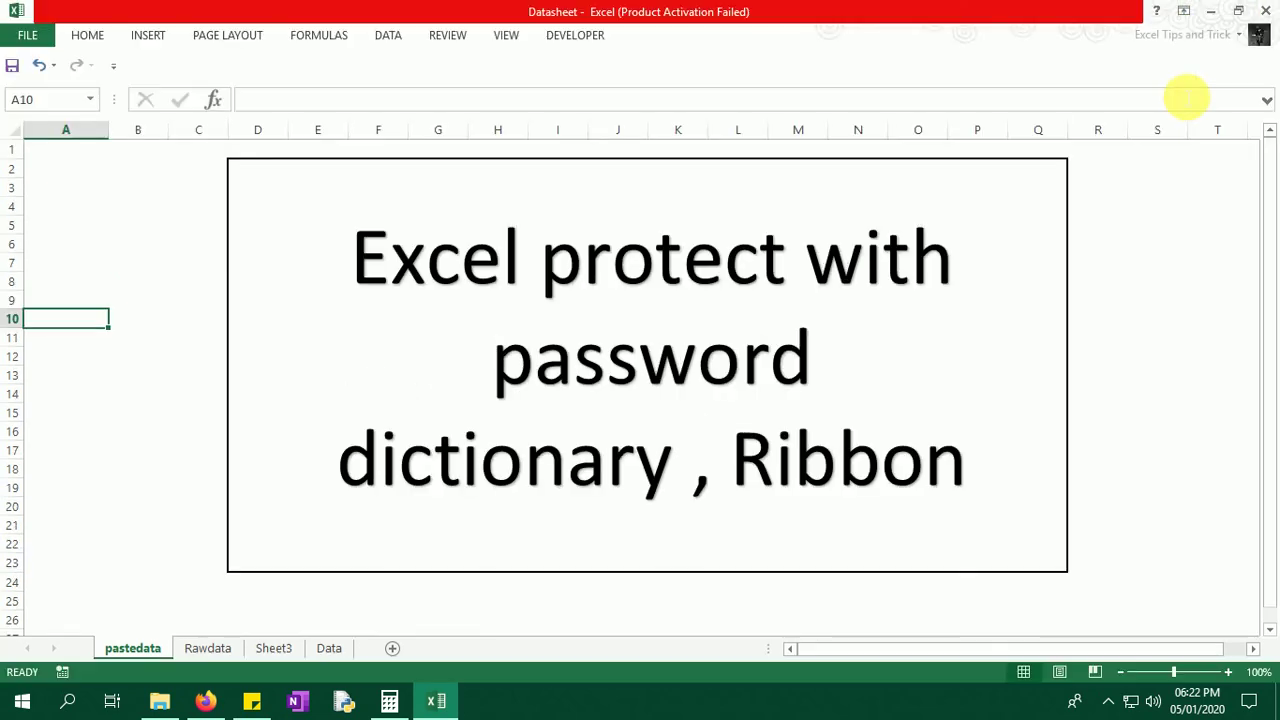
pyautogui.click(1184, 11)
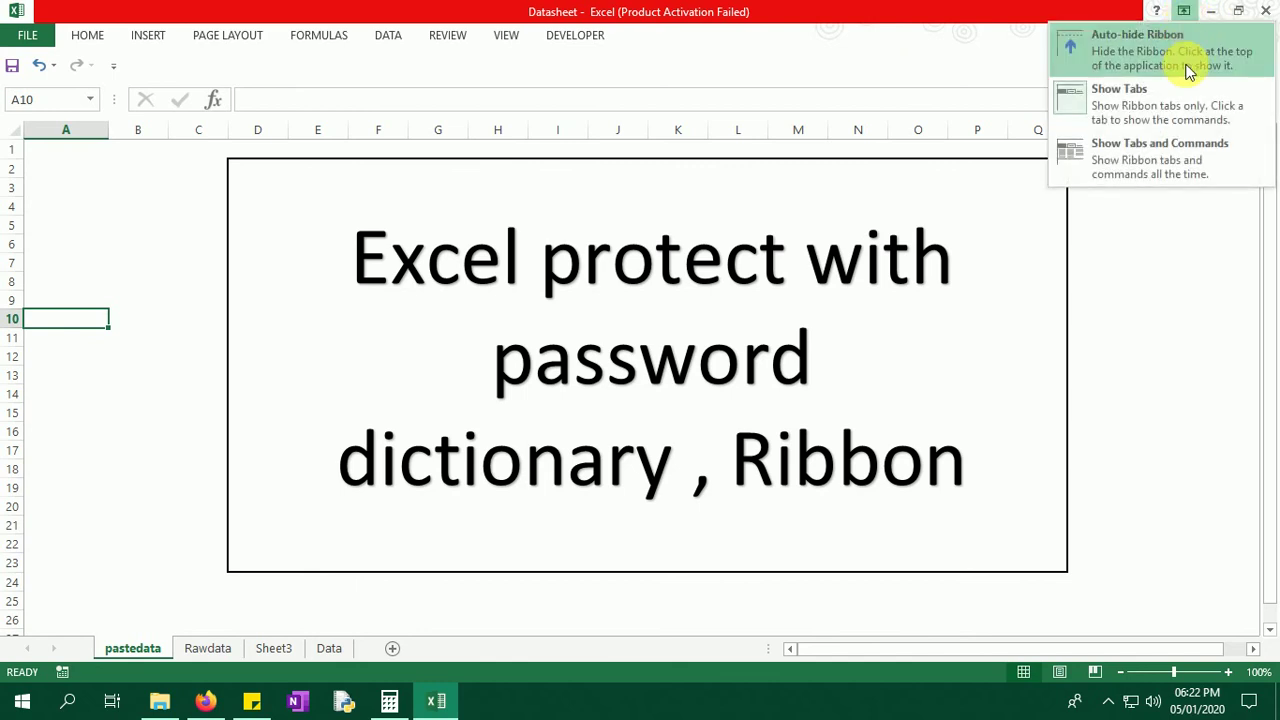
pyautogui.click(1154, 160)
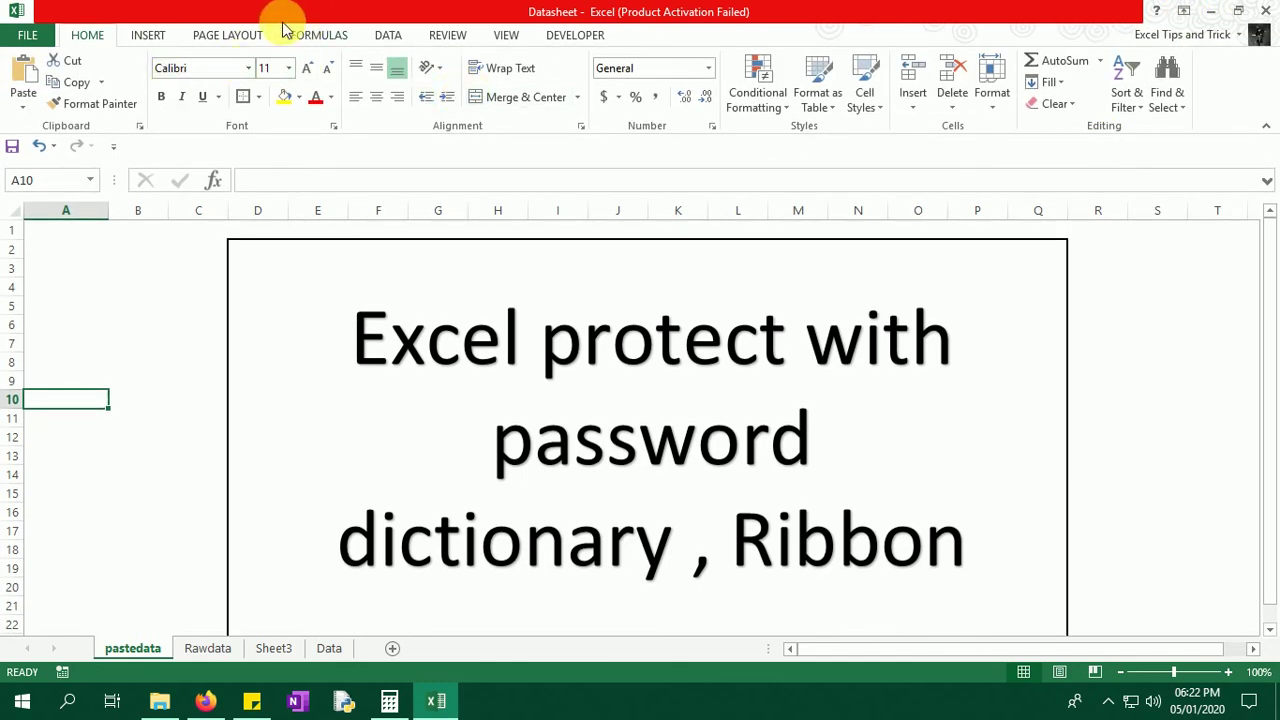
pyautogui.click(1267, 133)
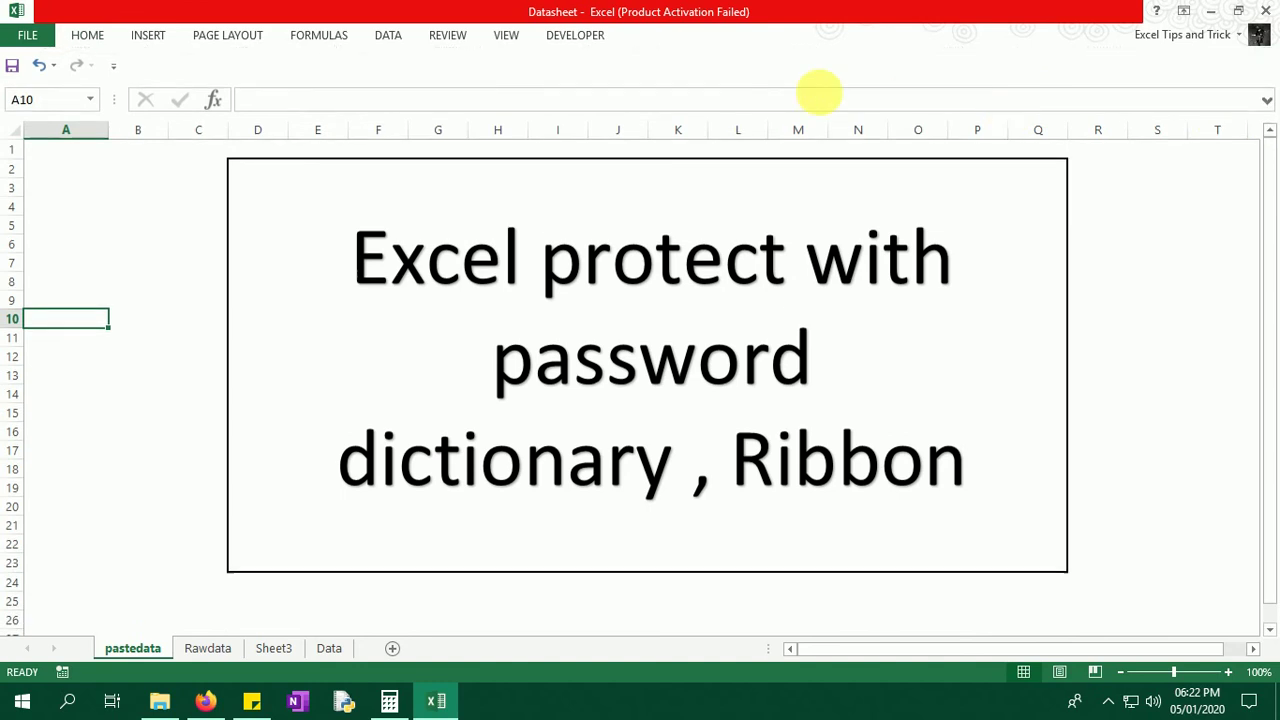
pyautogui.click(1192, 18)
pyautogui.click(1145, 152)
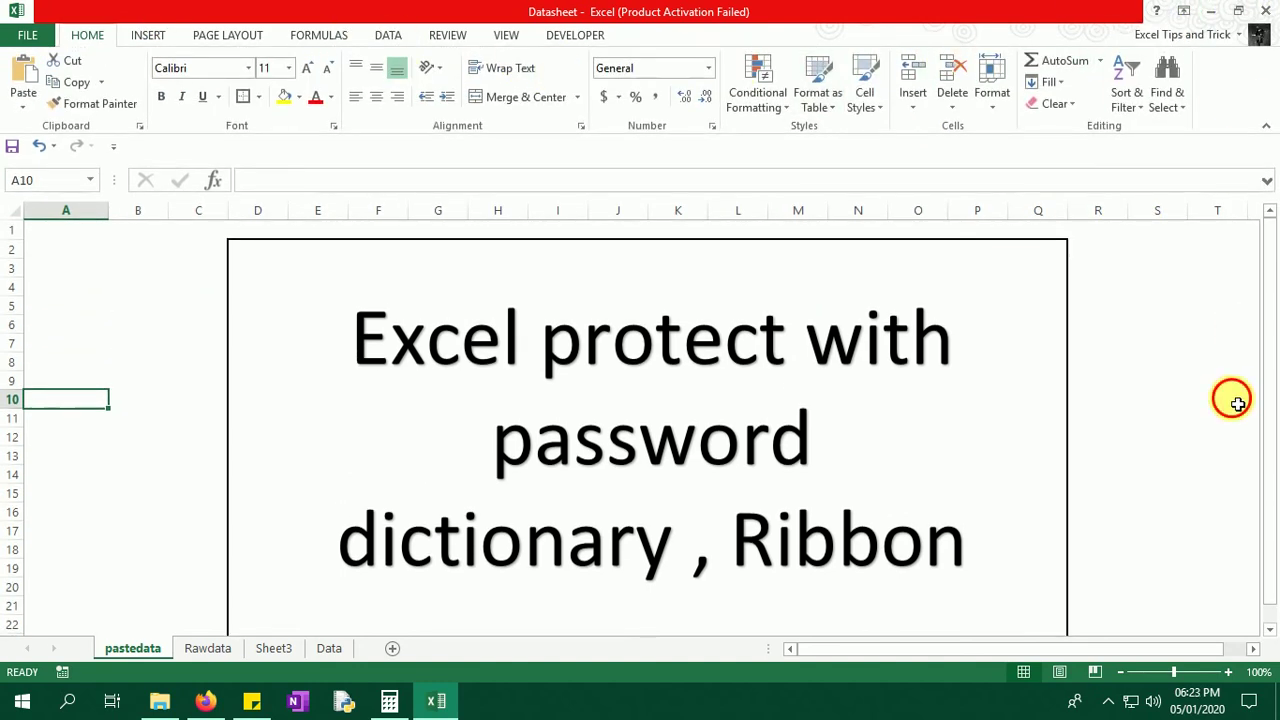
# Select cells T10, S9 and A7, and view the ribbon display choices without changing them.
pyautogui.click(1237, 403)
pyautogui.click(1168, 375)
pyautogui.click(94, 341)
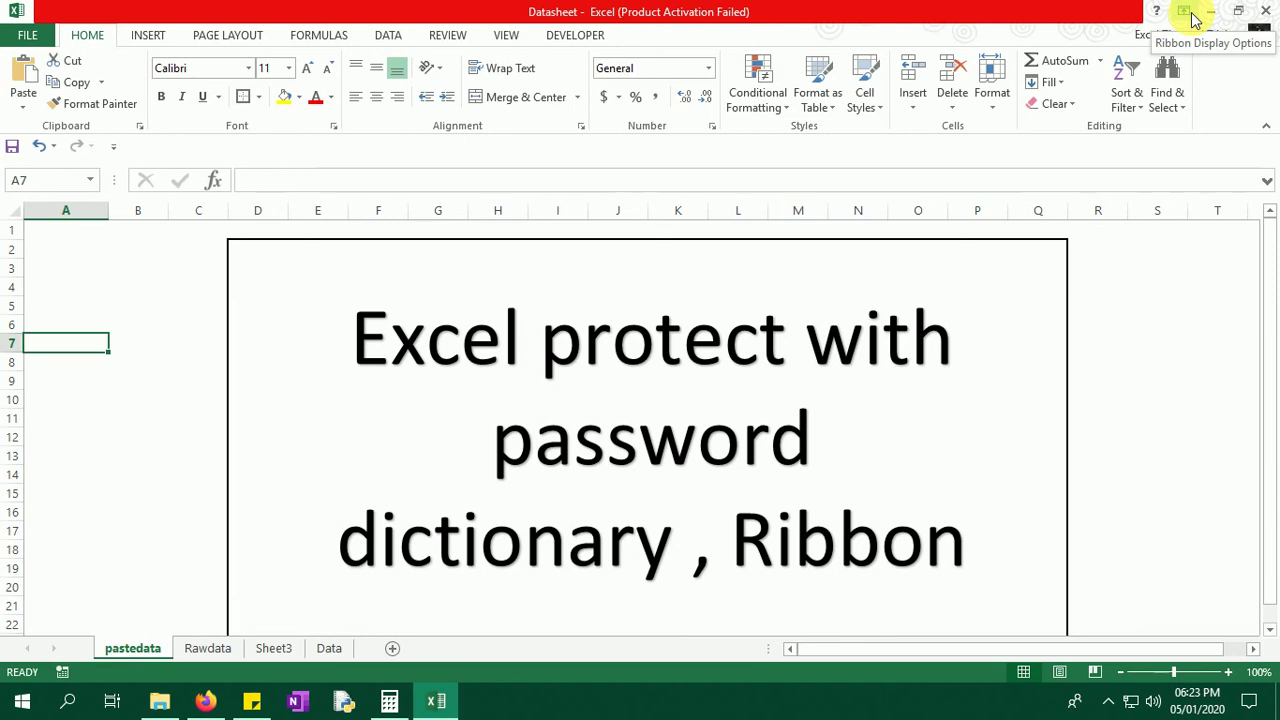
pyautogui.click(1185, 12)
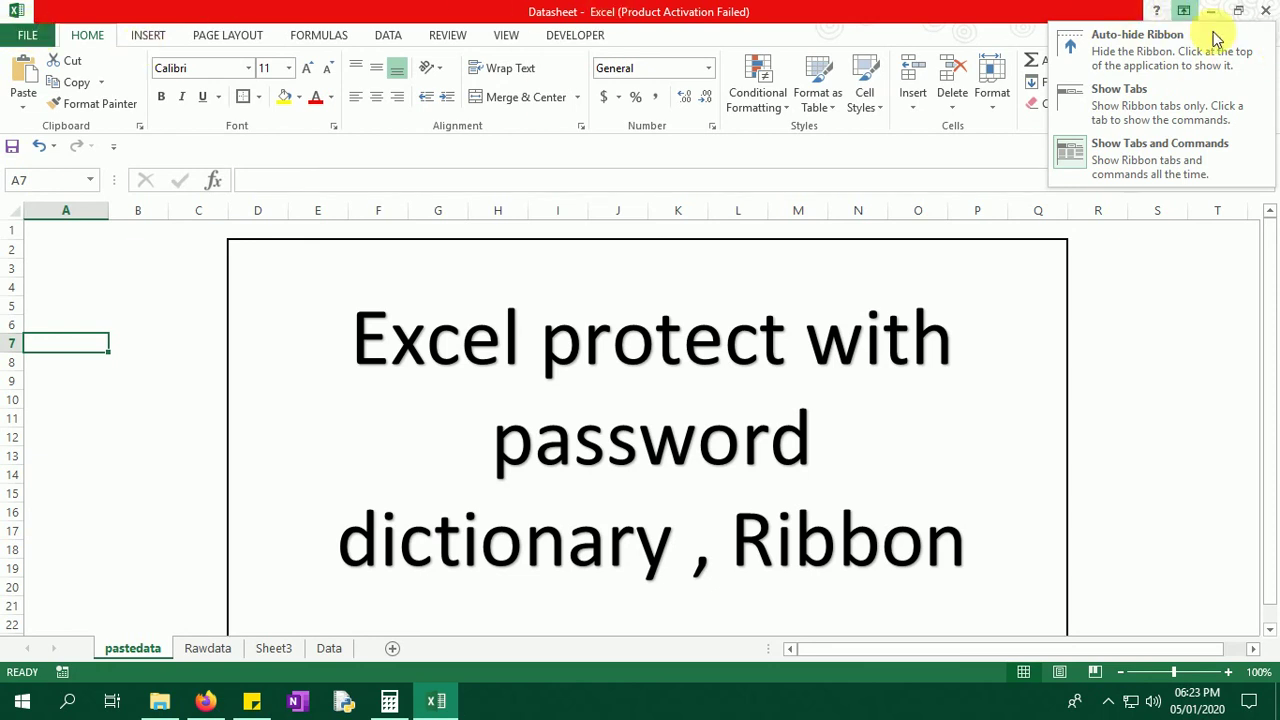
pyautogui.click(1160, 150)
pyautogui.click(1185, 12)
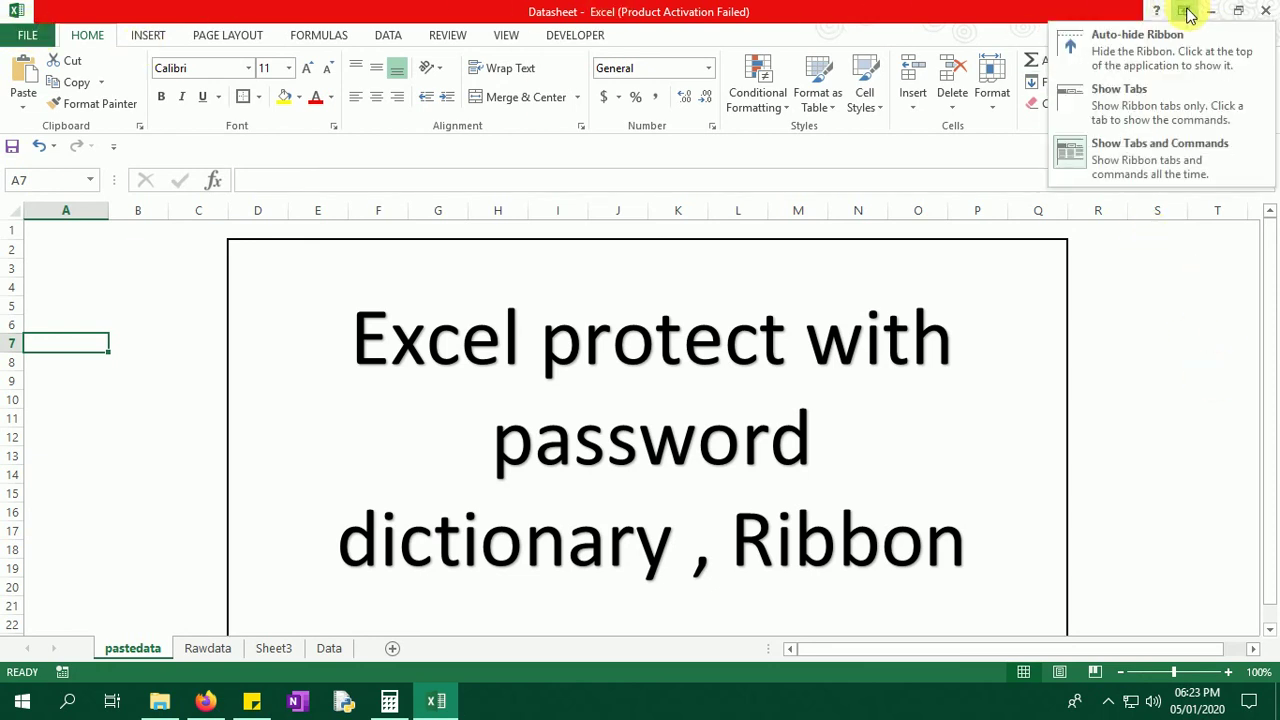
pyautogui.click(1189, 14)
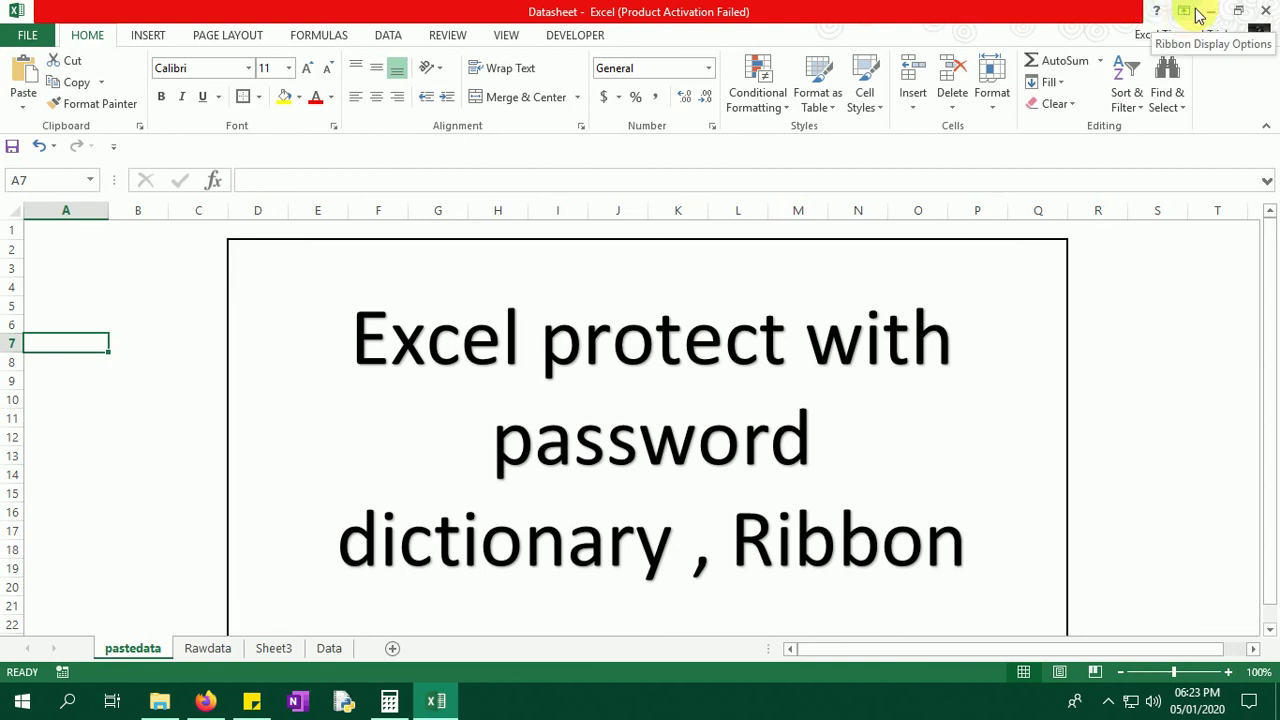
# Auto-hide the ribbon, then switch it back to Show Tabs and Commands.
pyautogui.click(1185, 14)
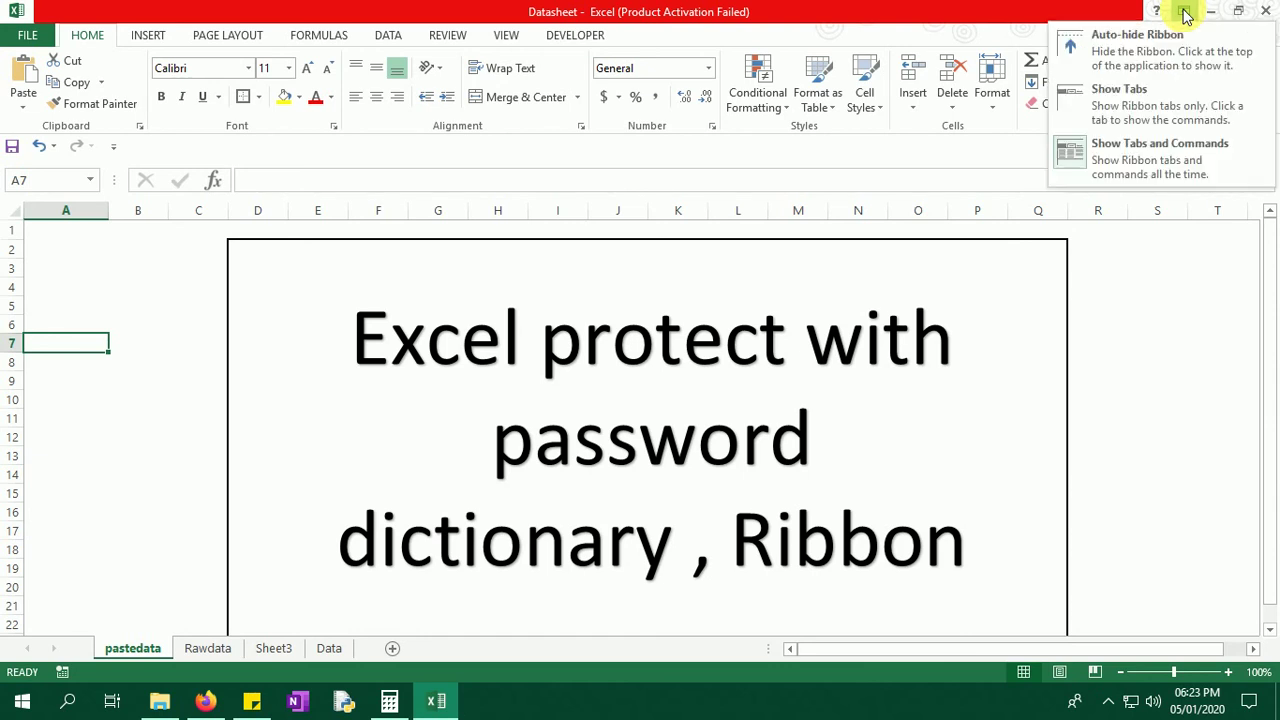
pyautogui.click(1175, 42)
pyautogui.click(1215, 218)
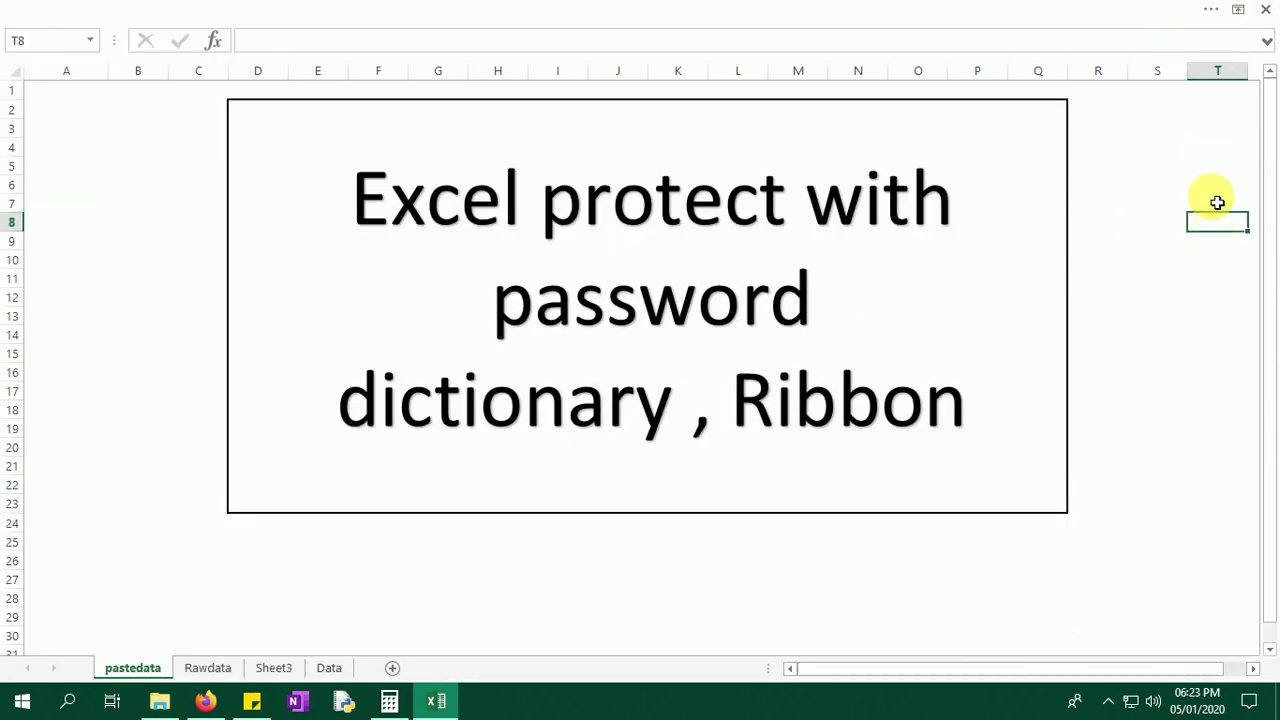
pyautogui.click(1238, 9)
pyautogui.click(1214, 50)
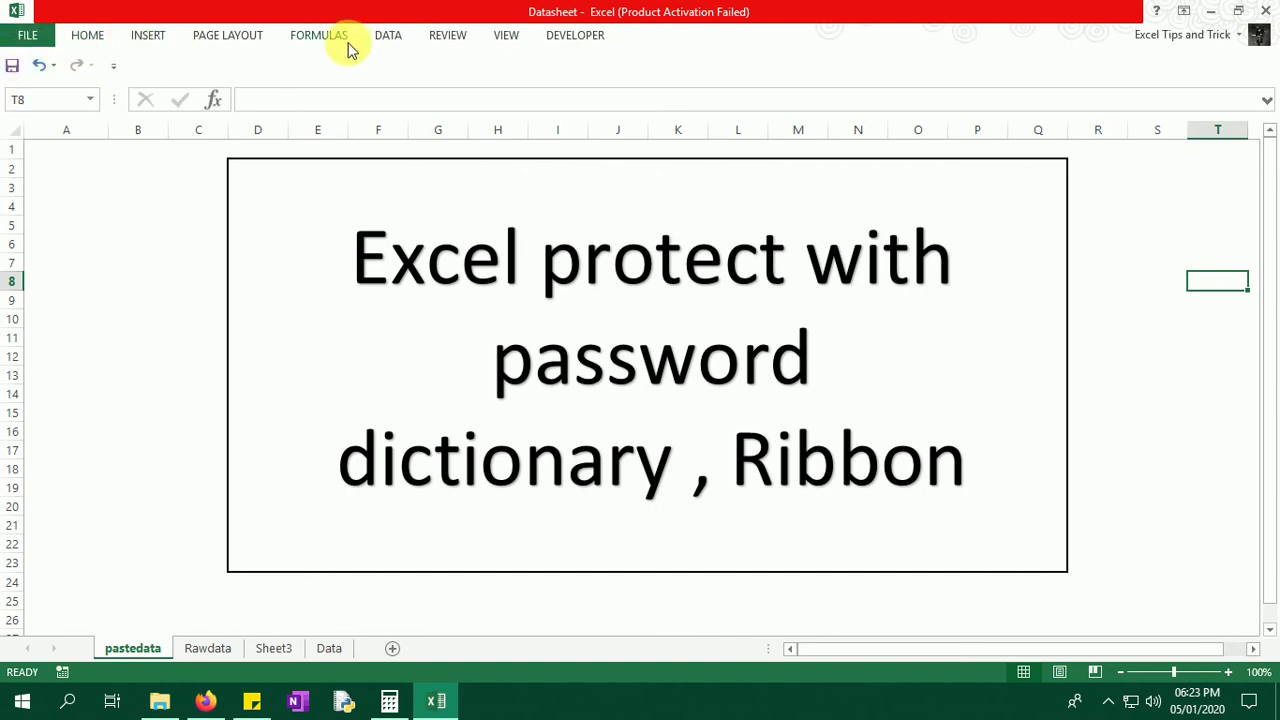
pyautogui.click(1184, 11)
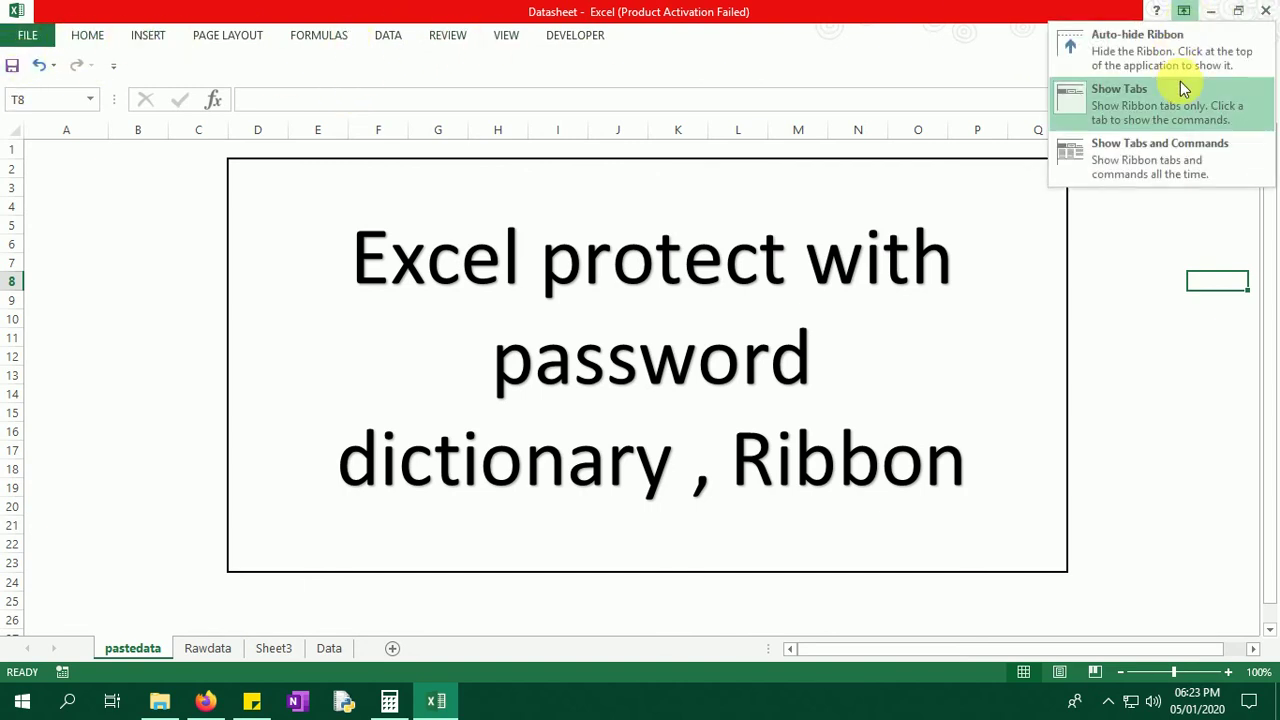
pyautogui.click(1157, 150)
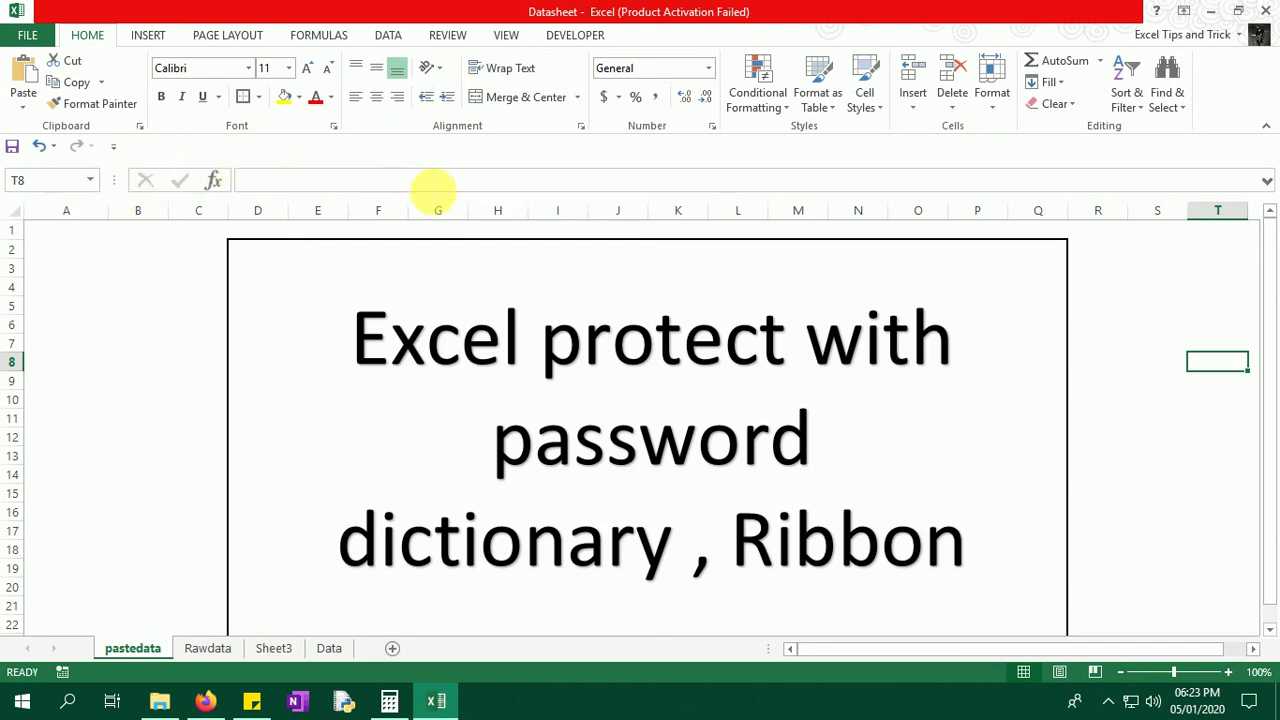
pyautogui.moveTo(735, 540); pyautogui.dragTo(966, 535)
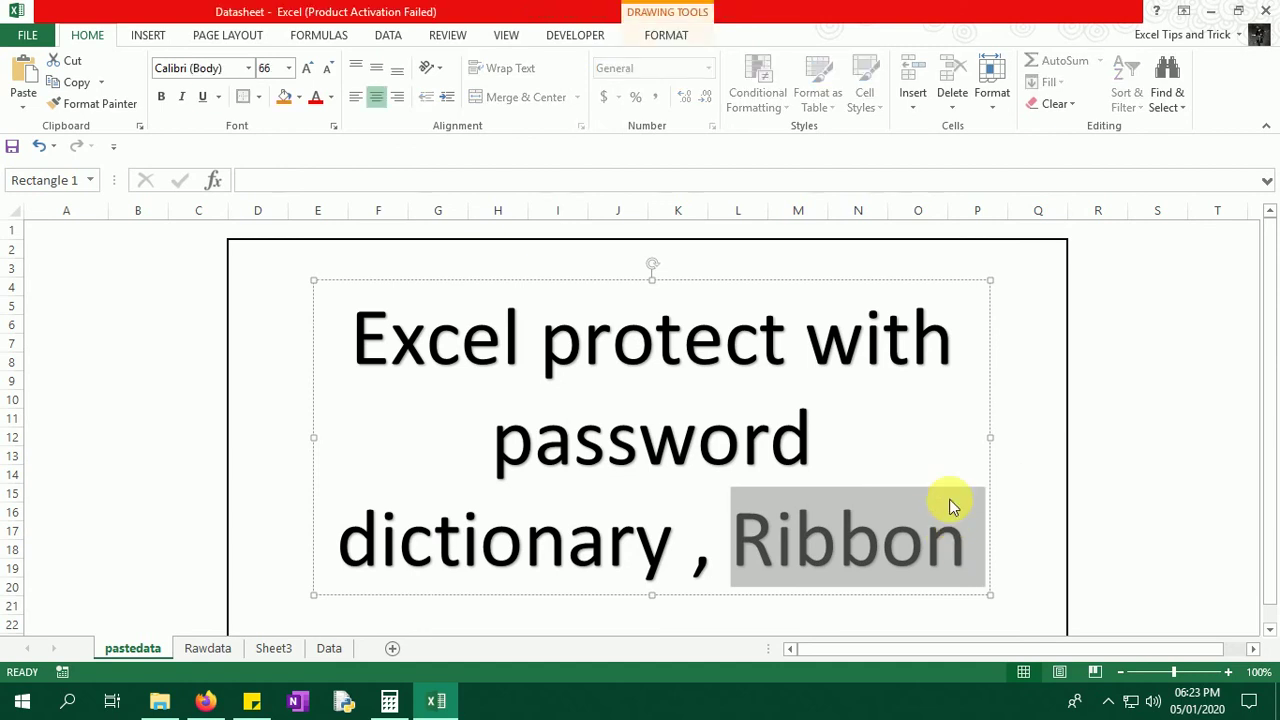
pyautogui.hotkey('ctrl', 'u')
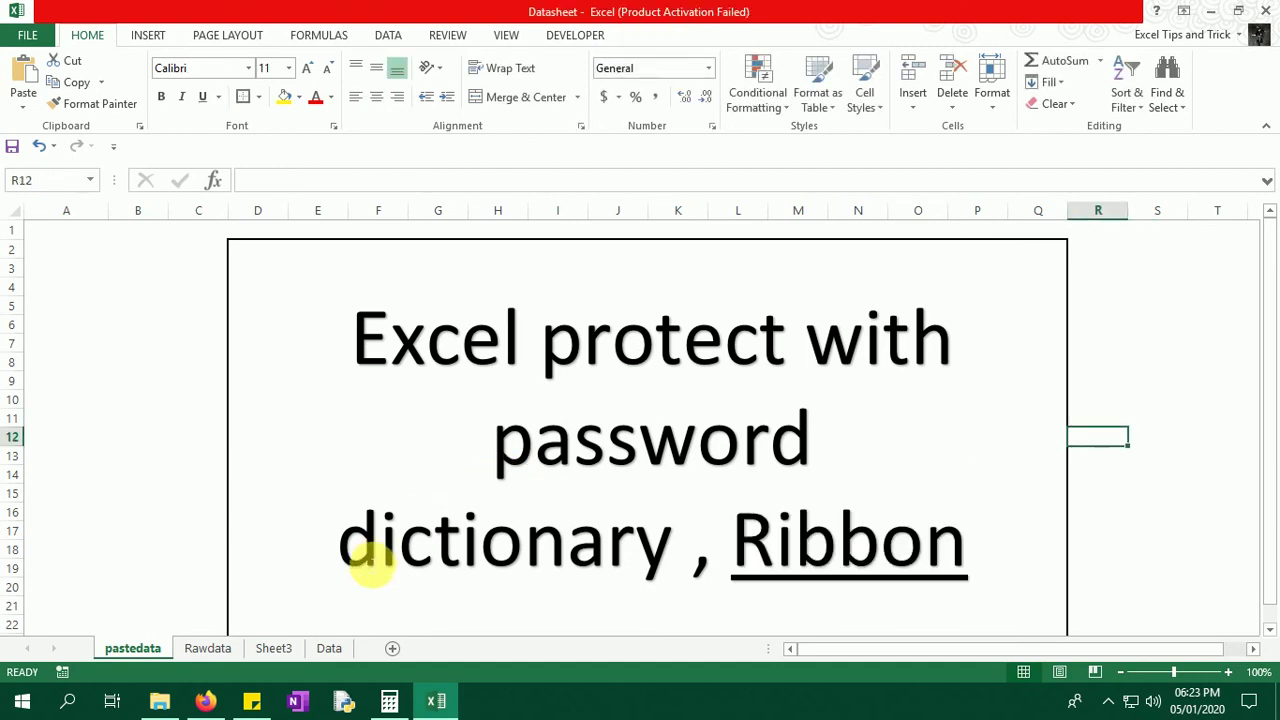
pyautogui.moveTo(340, 540); pyautogui.dragTo(660, 555)
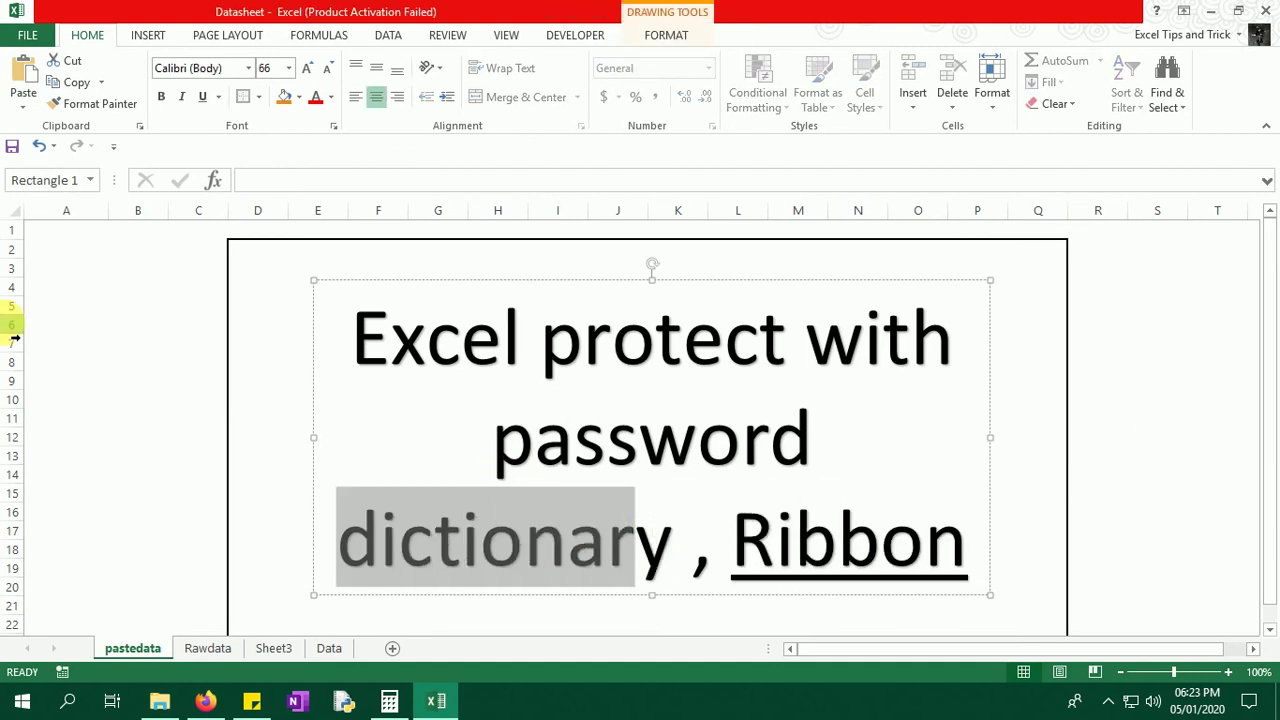
pyautogui.click(235, 300)
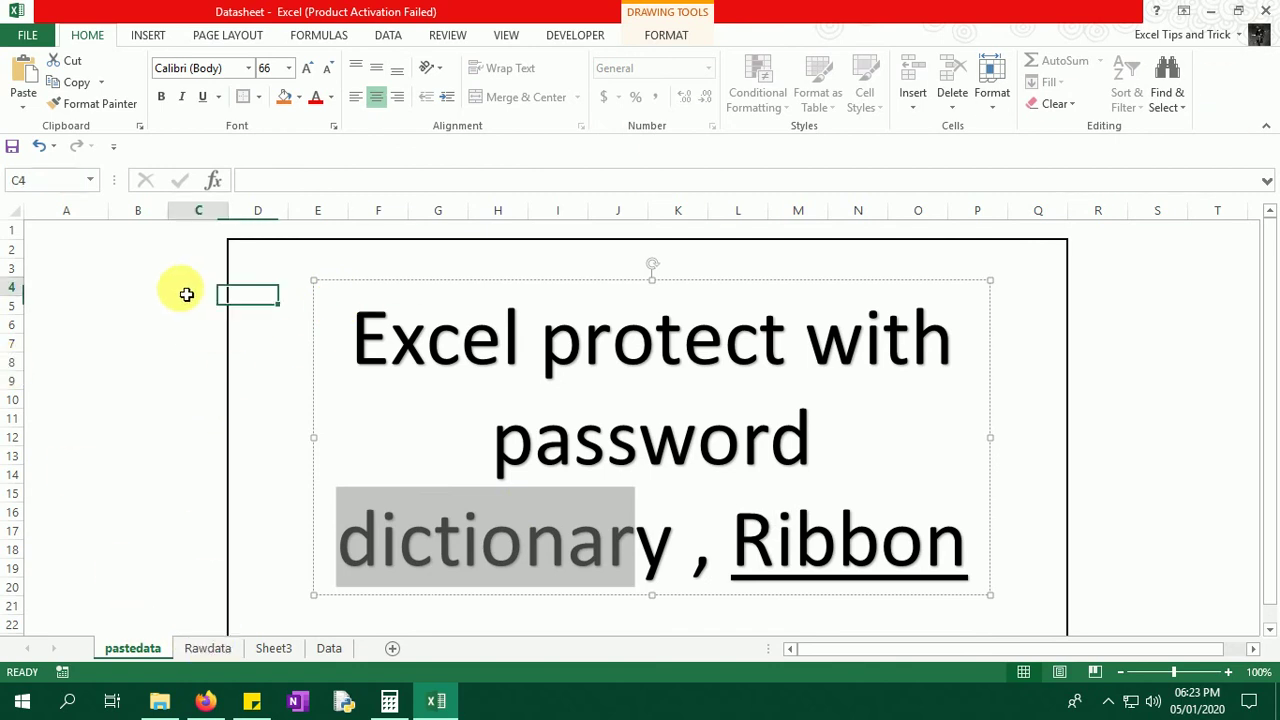
pyautogui.click(89, 363)
pyautogui.click(100, 305)
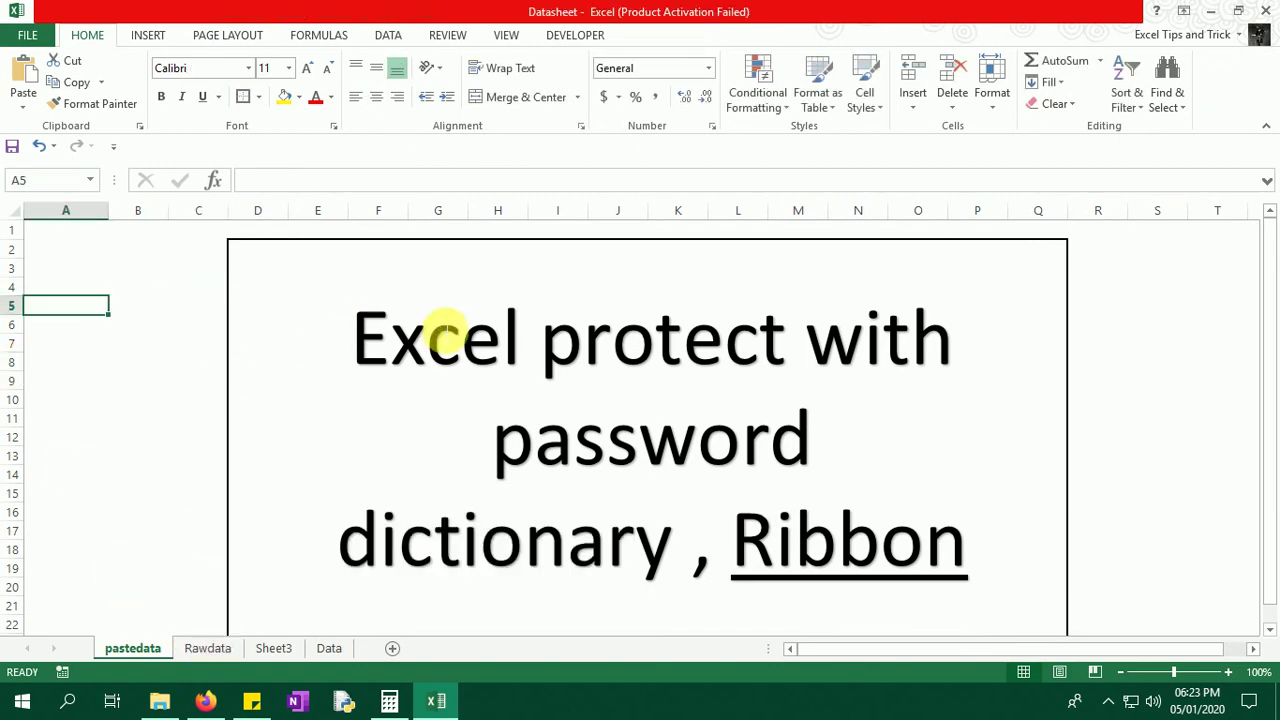
# Enter book in A5 of pastedata and spell-check, declining to restart from the top.
pyautogui.write('book')
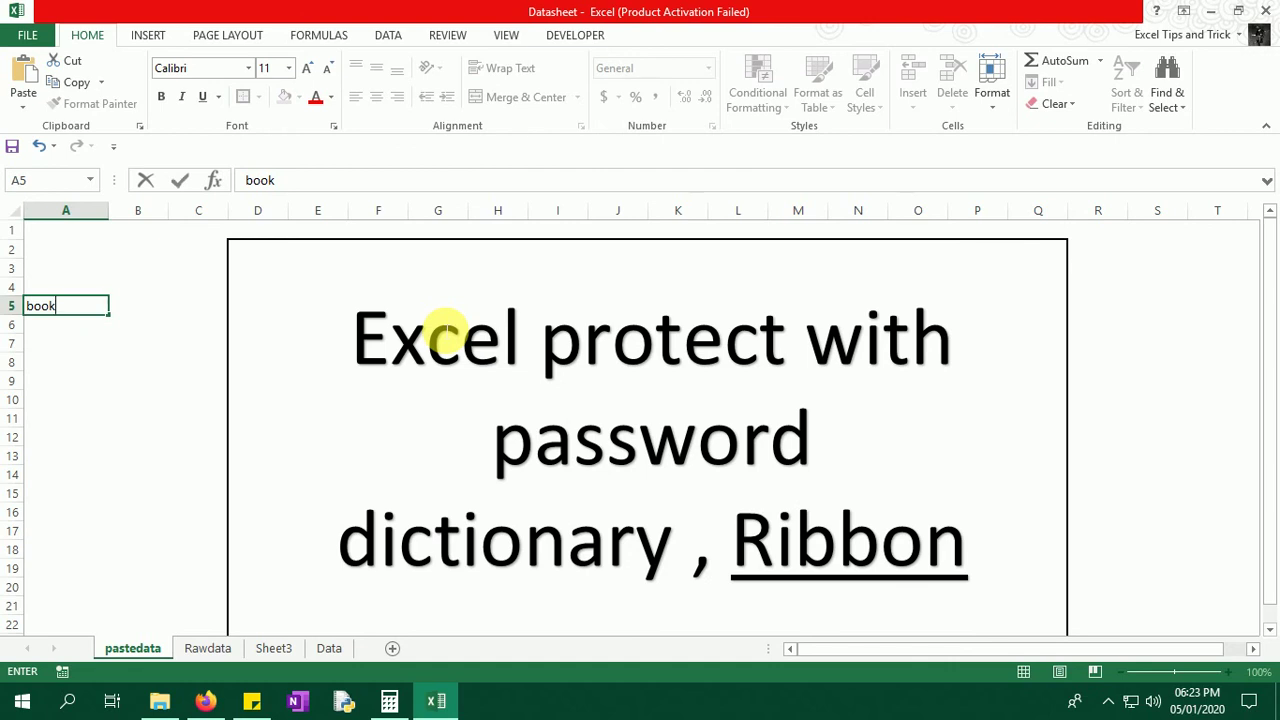
pyautogui.press('Return')
pyautogui.press('Up')
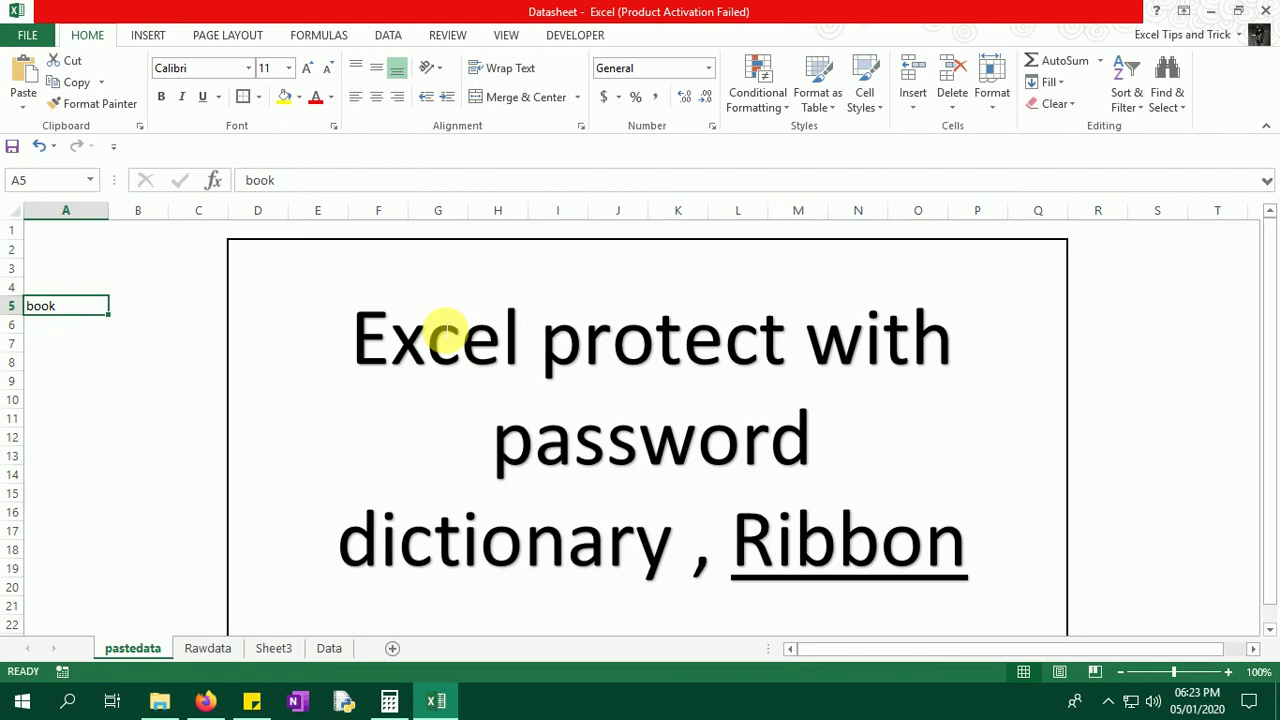
pyautogui.press('F7')
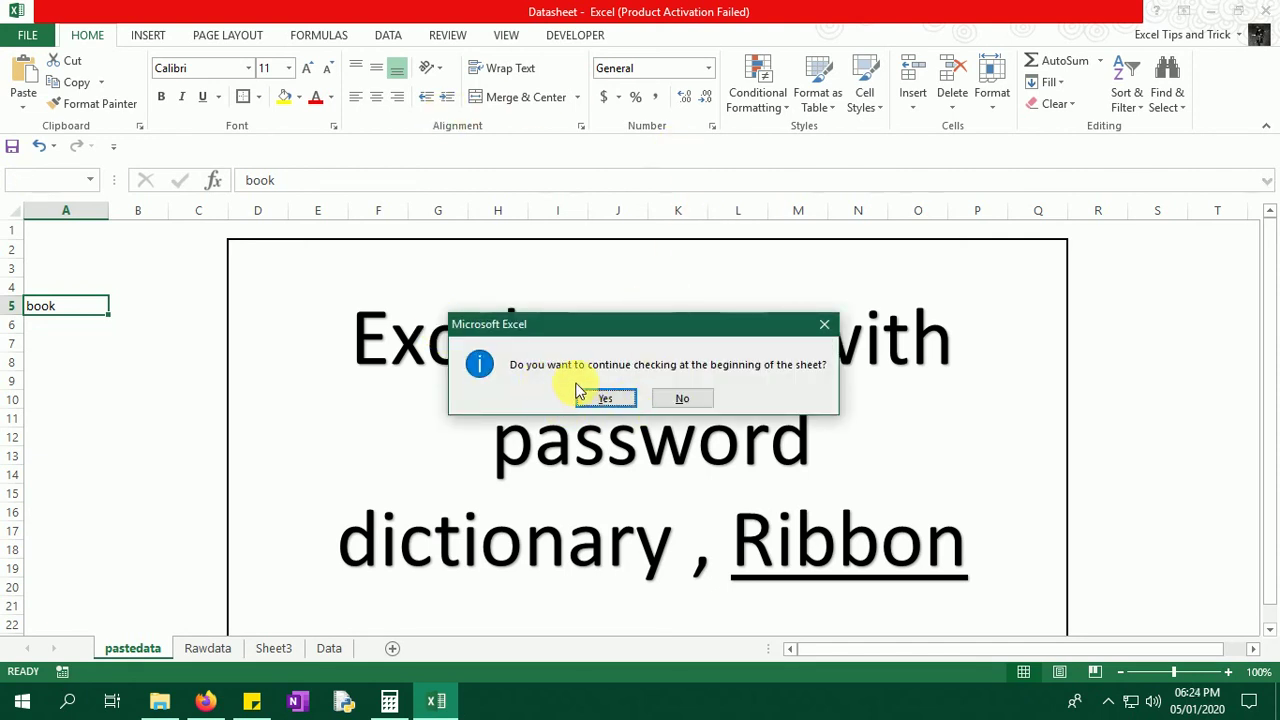
pyautogui.click(678, 398)
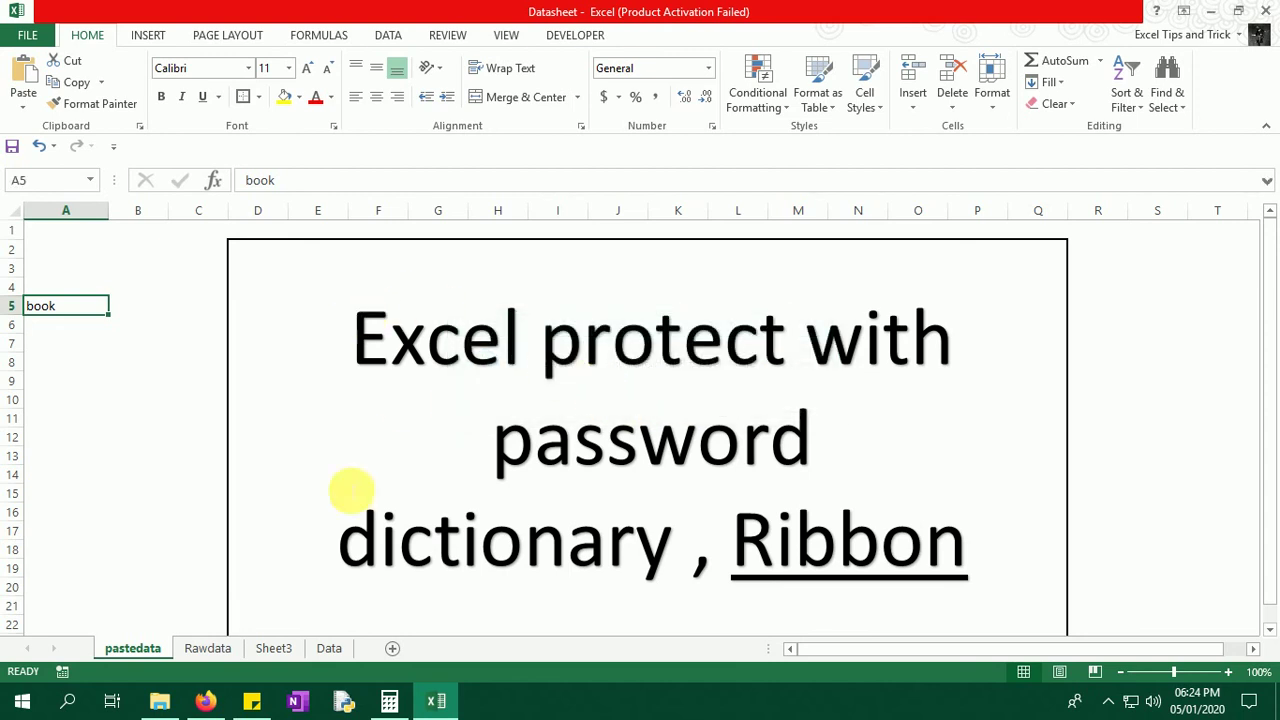
# Enter student in cell I7 of the Rawdata sheet.
pyautogui.click(210, 648)
pyautogui.click(533, 341)
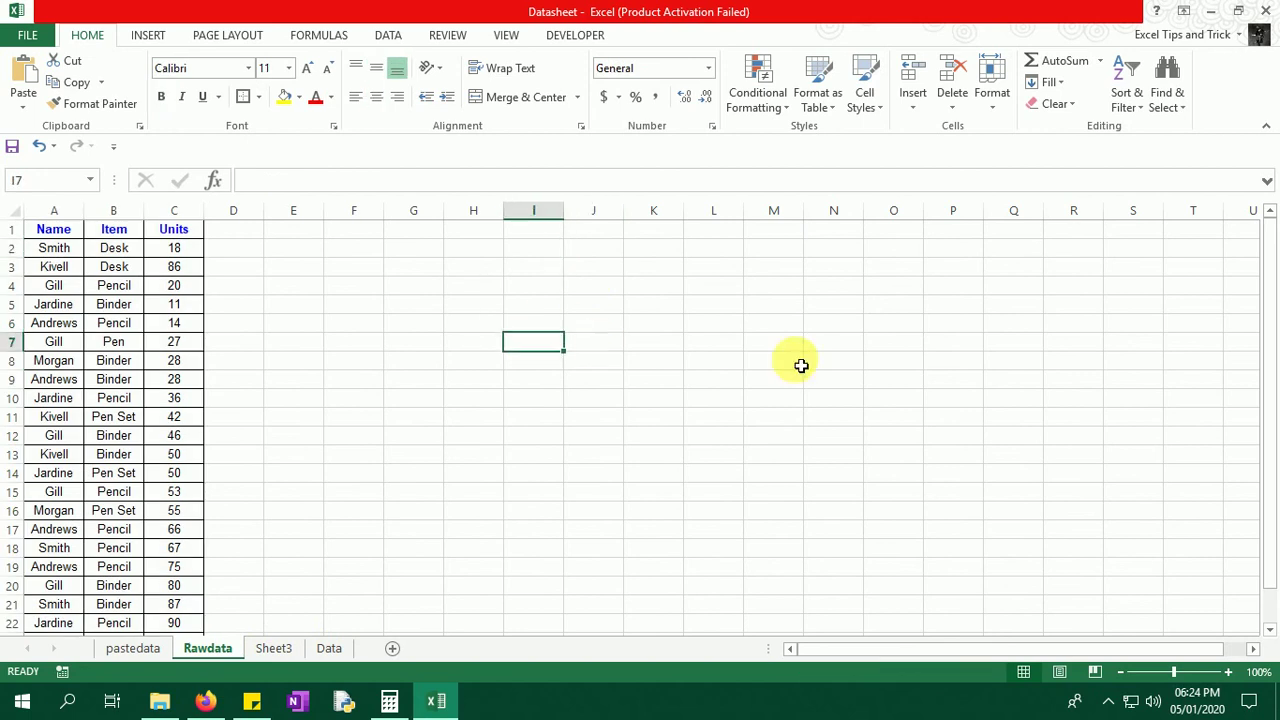
pyautogui.write('student')
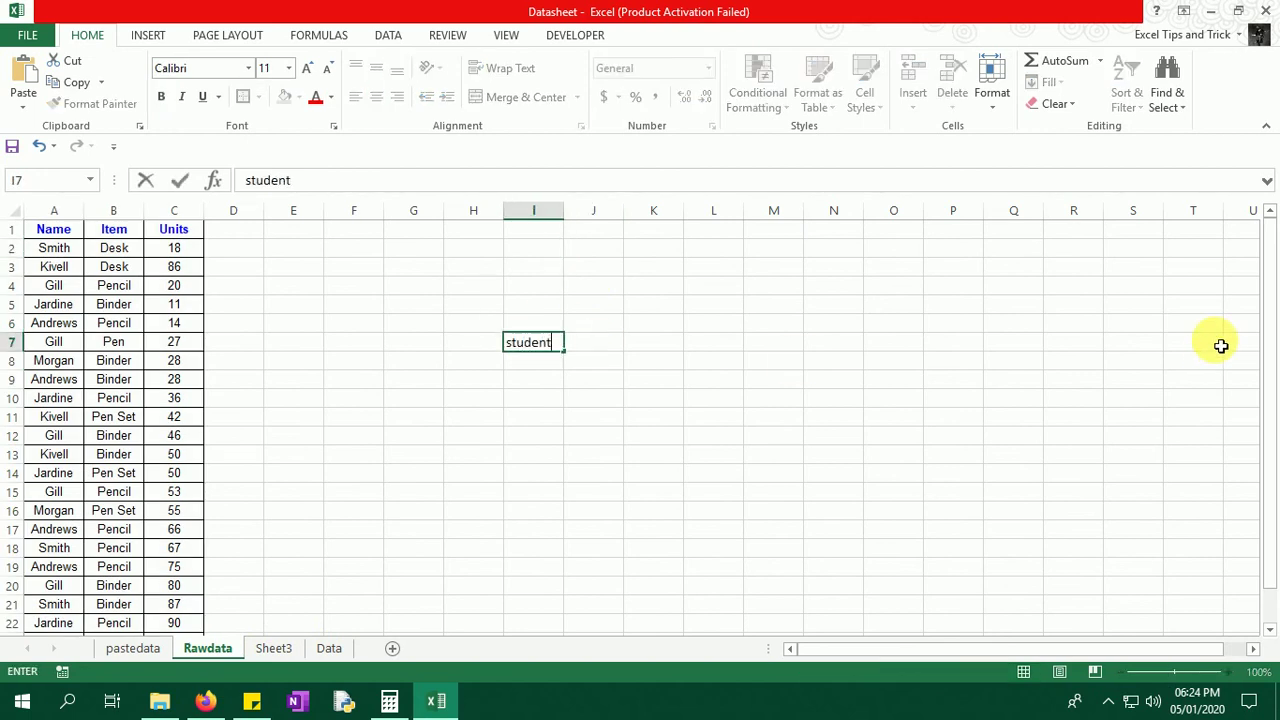
pyautogui.press('Return')
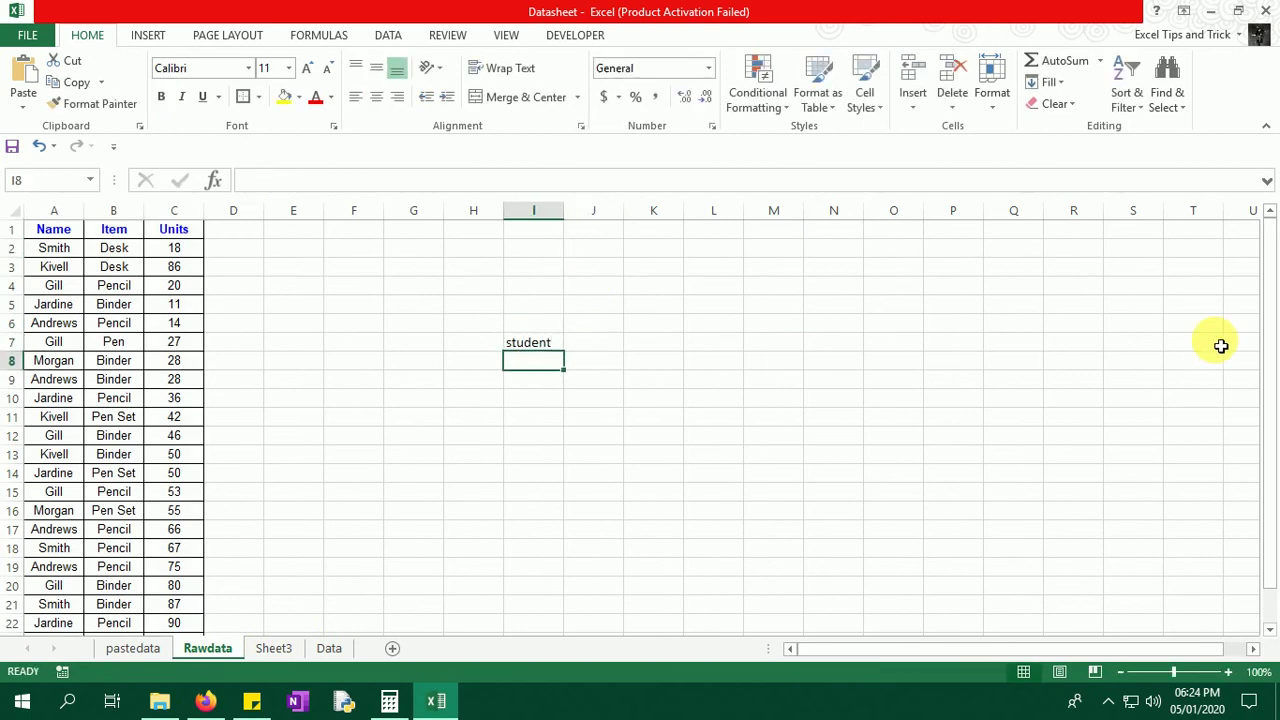
pyautogui.press('Up')
pyautogui.hotkey('ctrl', 'g')
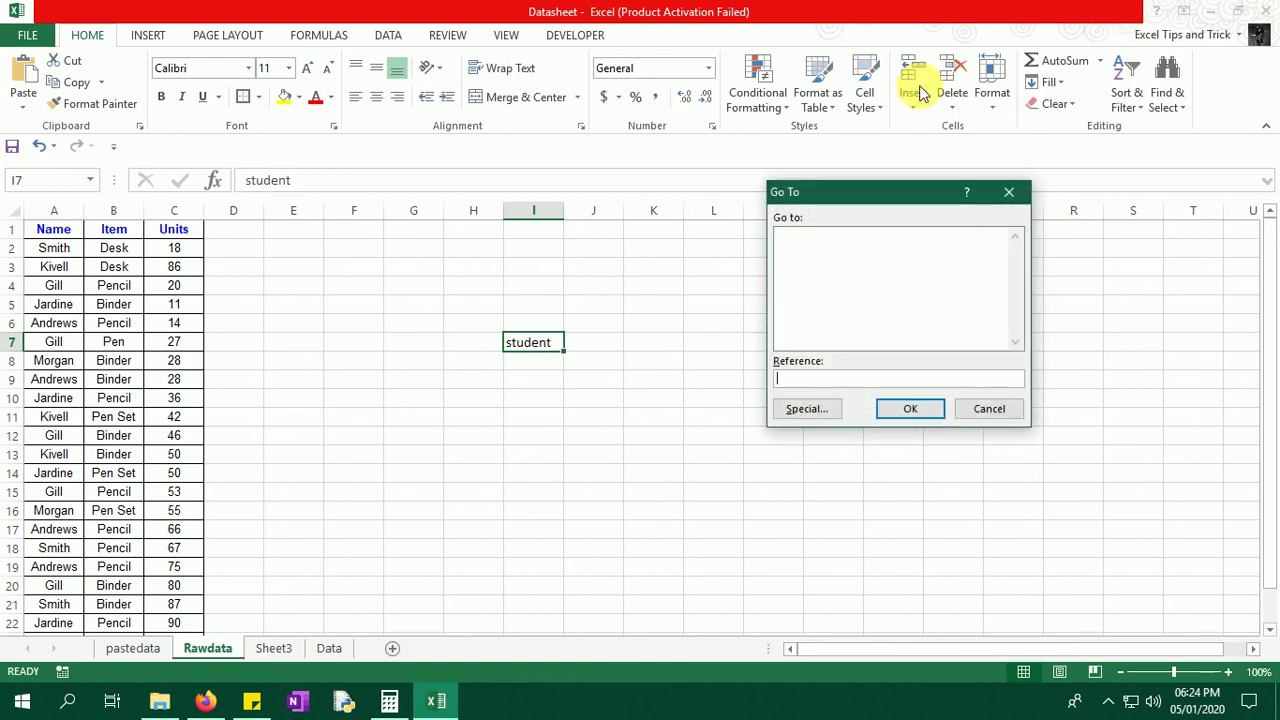
# Run the Rawdata spelling check three times, cancelling each so the flagged name stays unchanged.
pyautogui.click(989, 408)
pyautogui.press('F7')
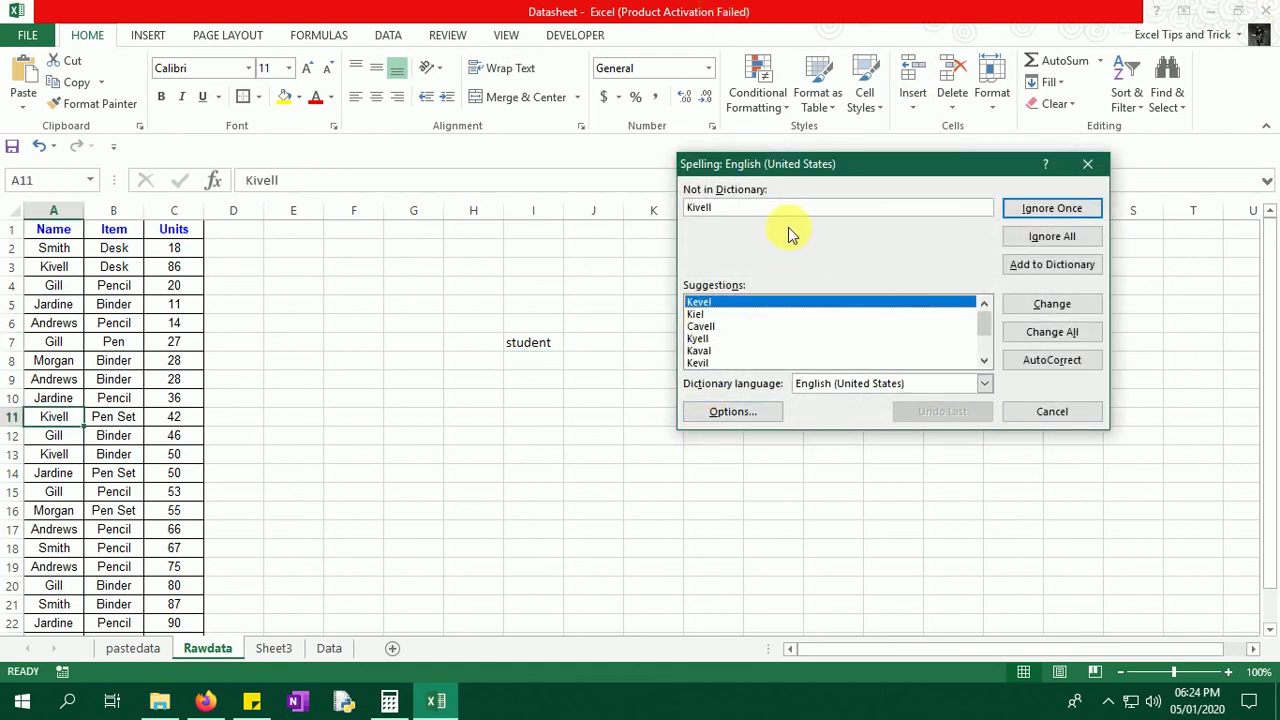
pyautogui.click(1087, 164)
pyautogui.click(543, 345)
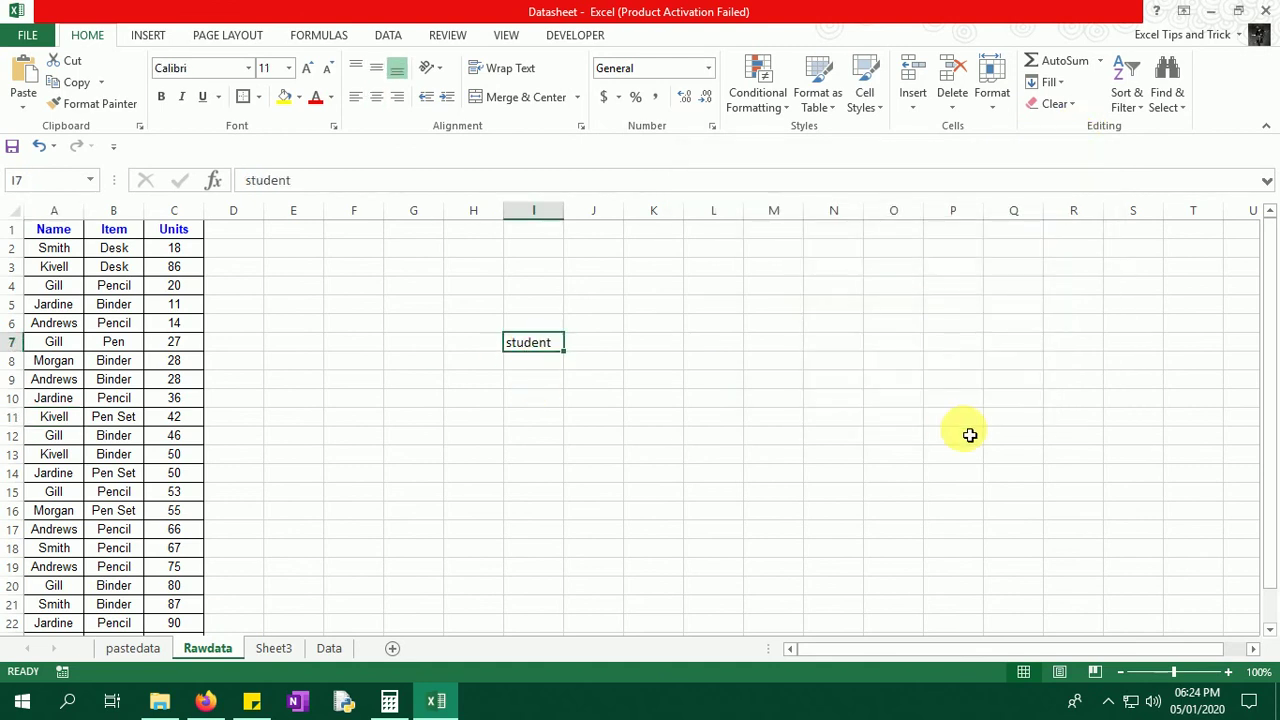
pyautogui.press('F7')
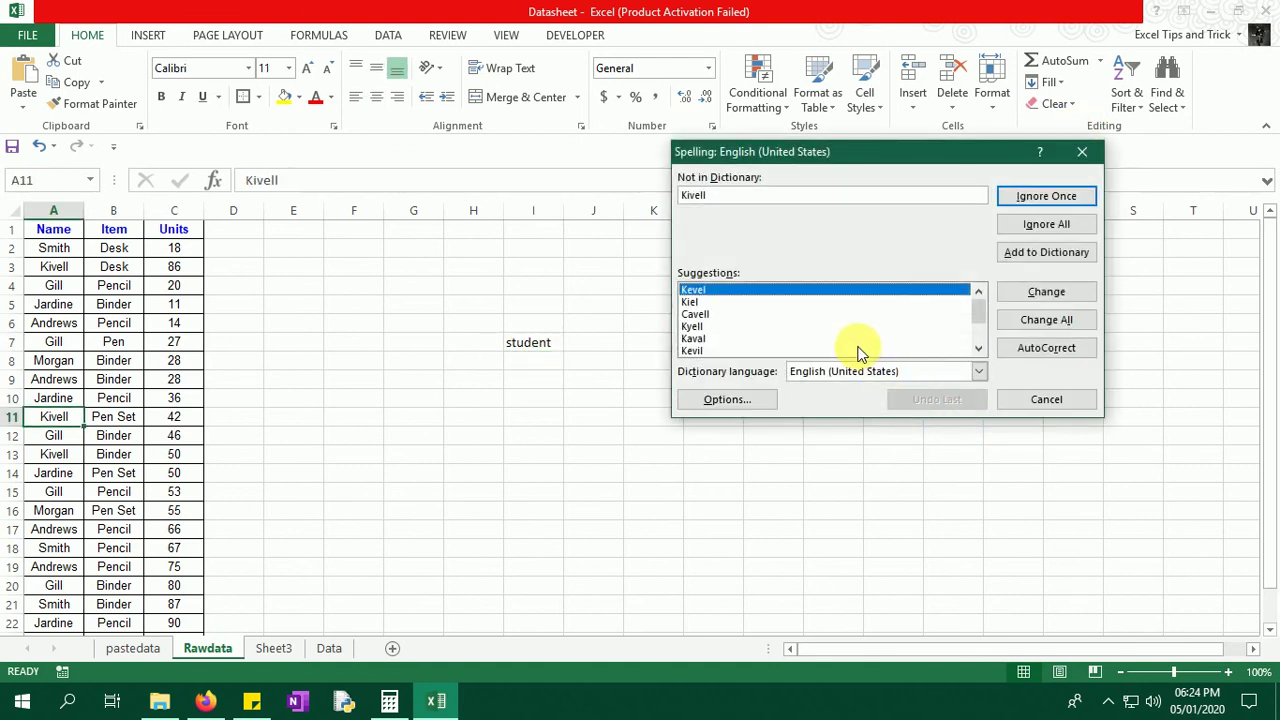
pyautogui.click(1045, 398)
pyautogui.click(545, 343)
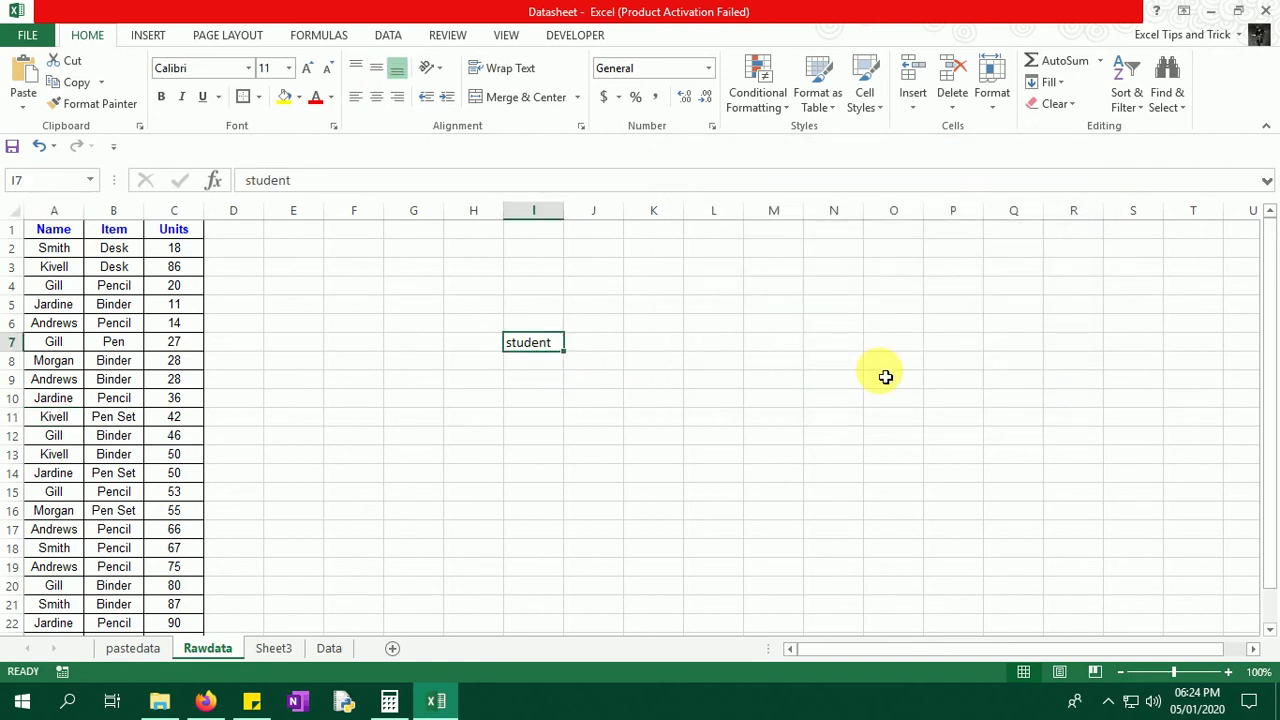
pyautogui.press('F7')
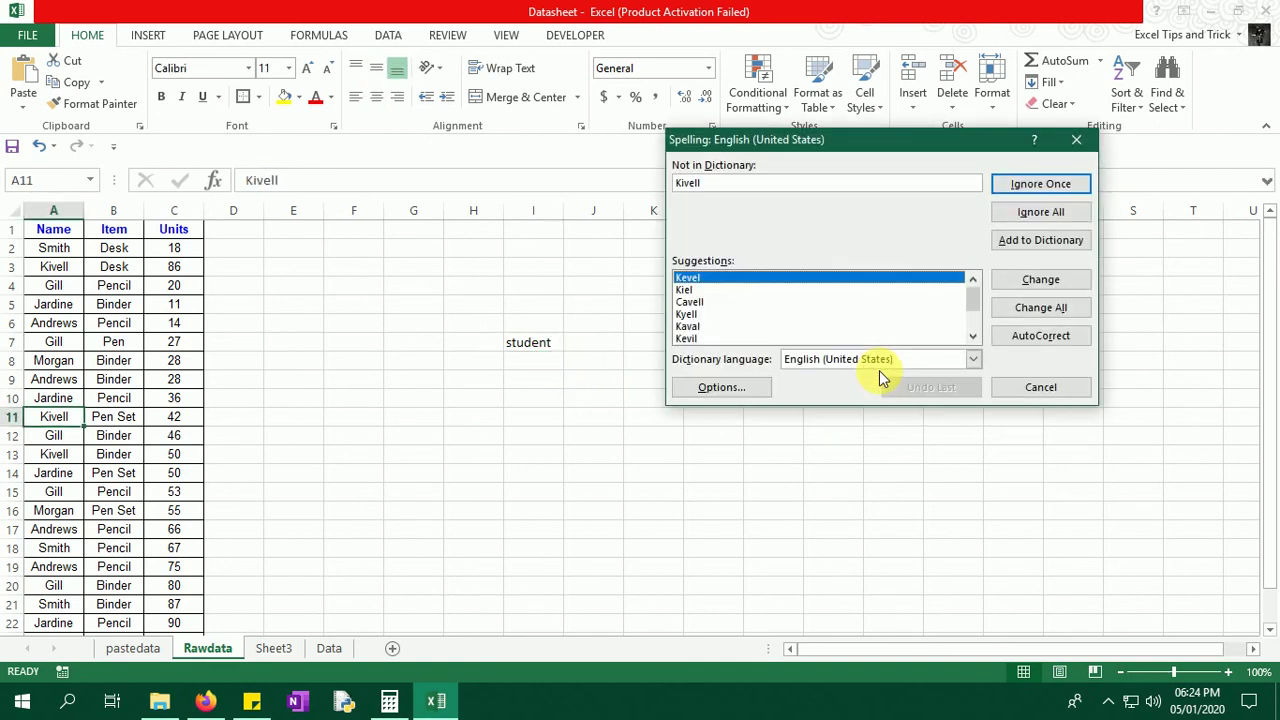
pyautogui.press('Escape')
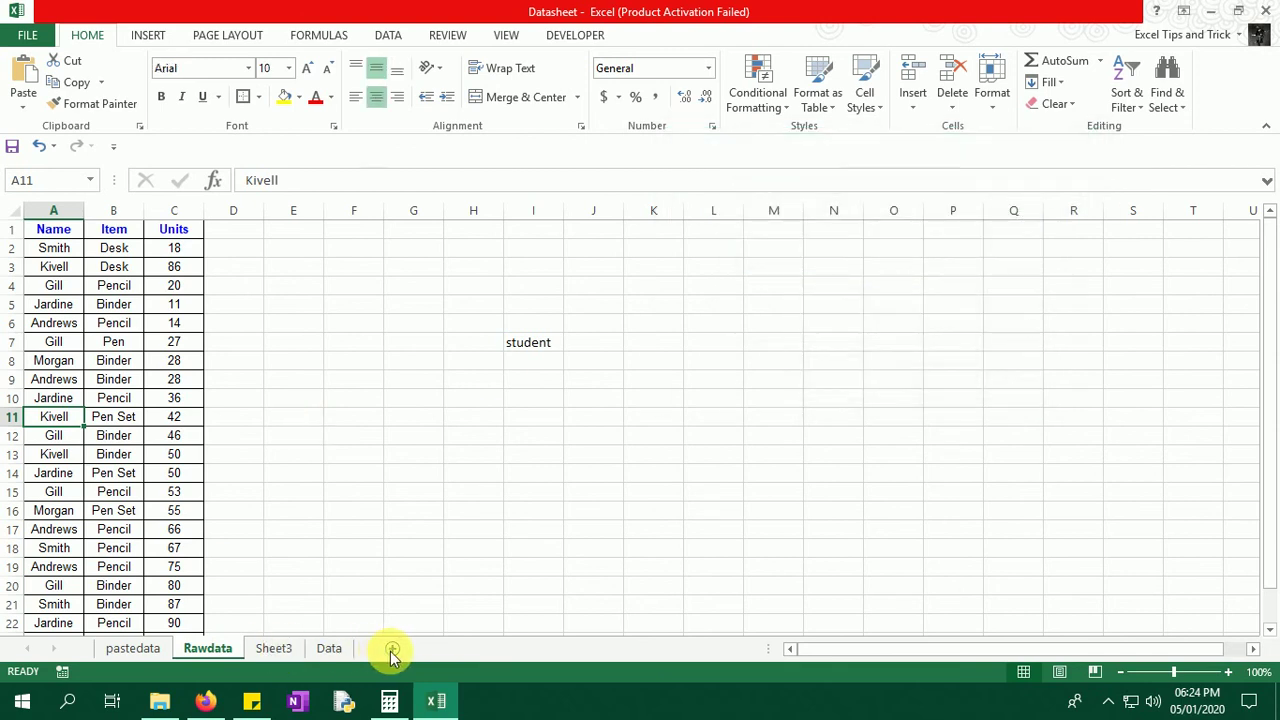
# Add Sheet1, enter Student in H7, and confirm the spelling check finds nothing.
pyautogui.click(392, 648)
pyautogui.click(470, 345)
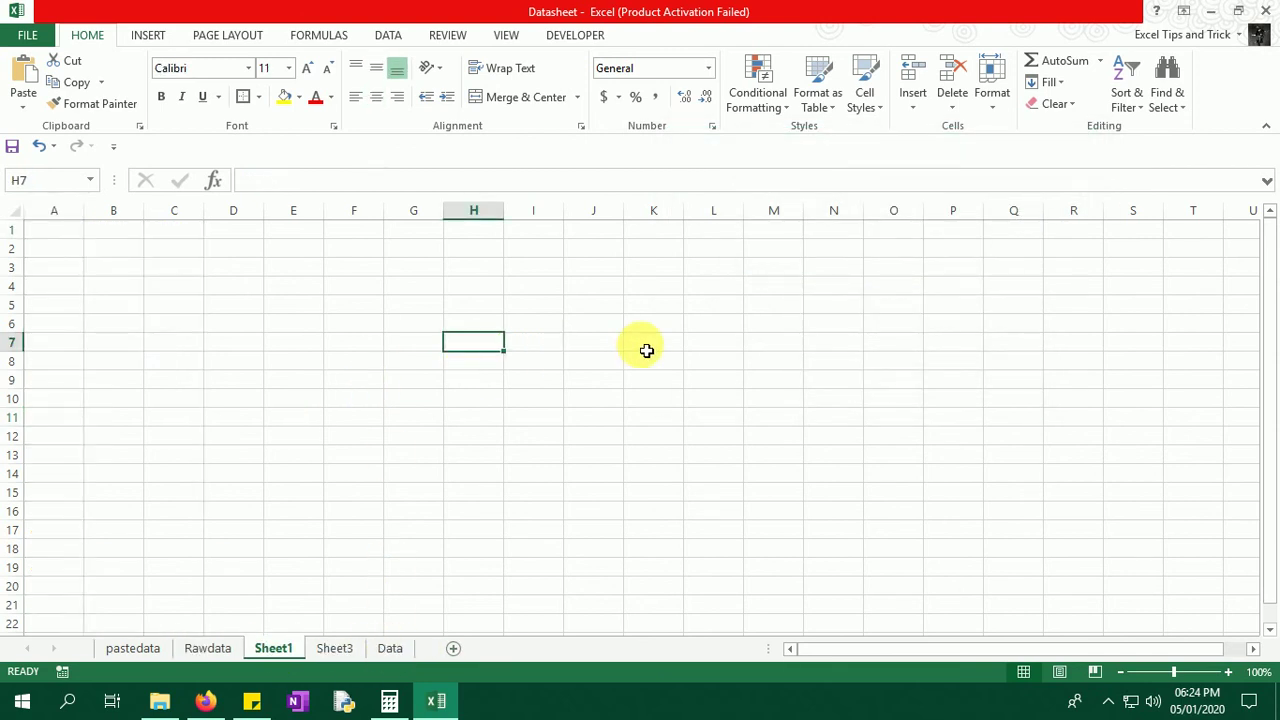
pyautogui.write('Student')
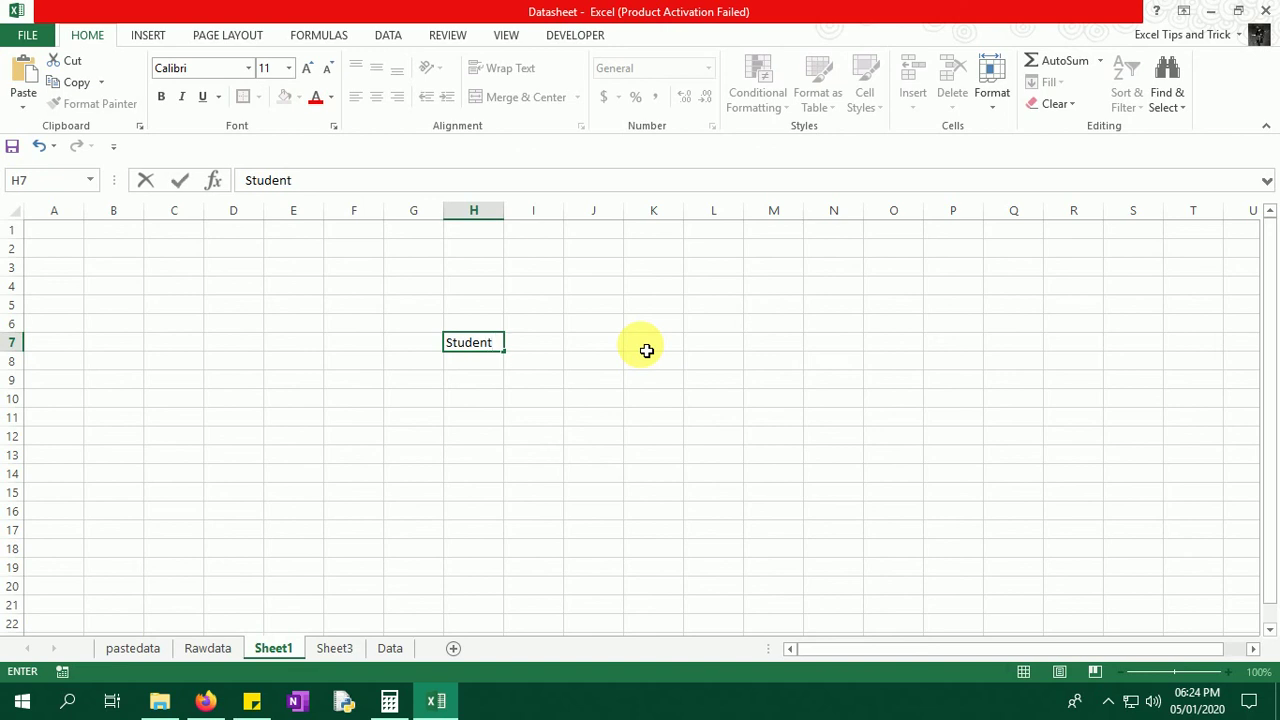
pyautogui.hotkey('ctrl', 'Return')
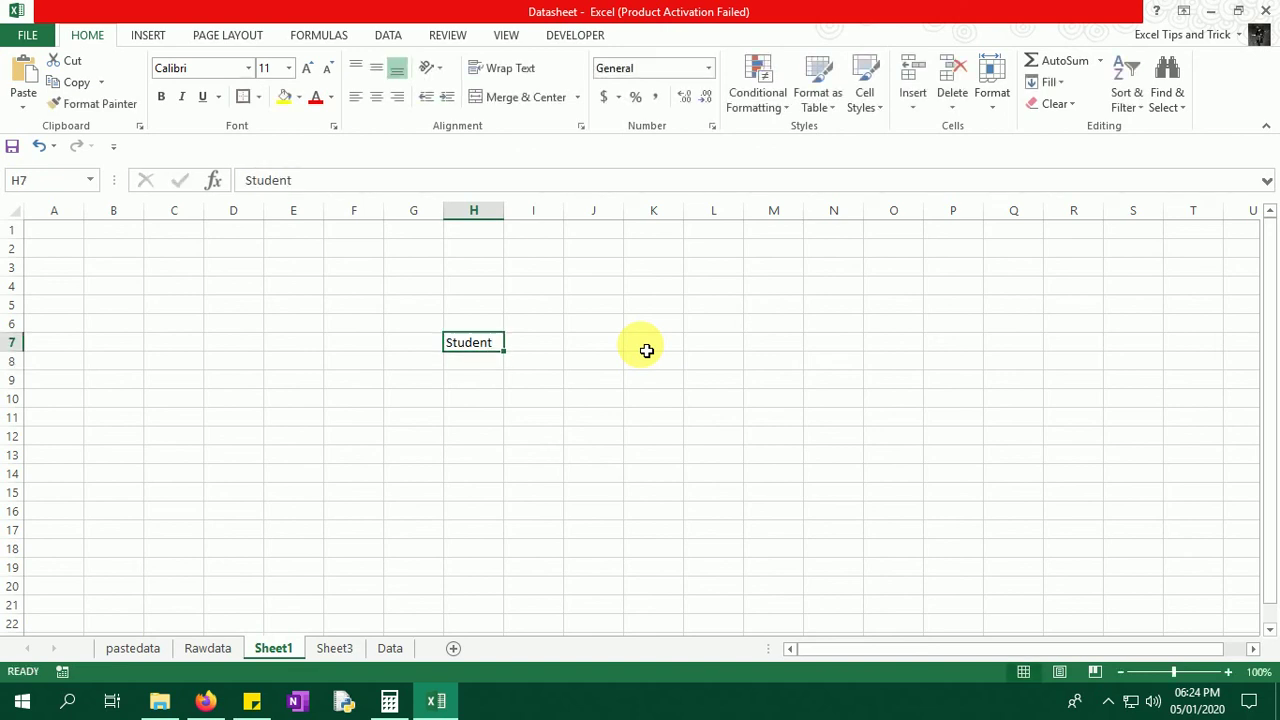
pyautogui.press('F7')
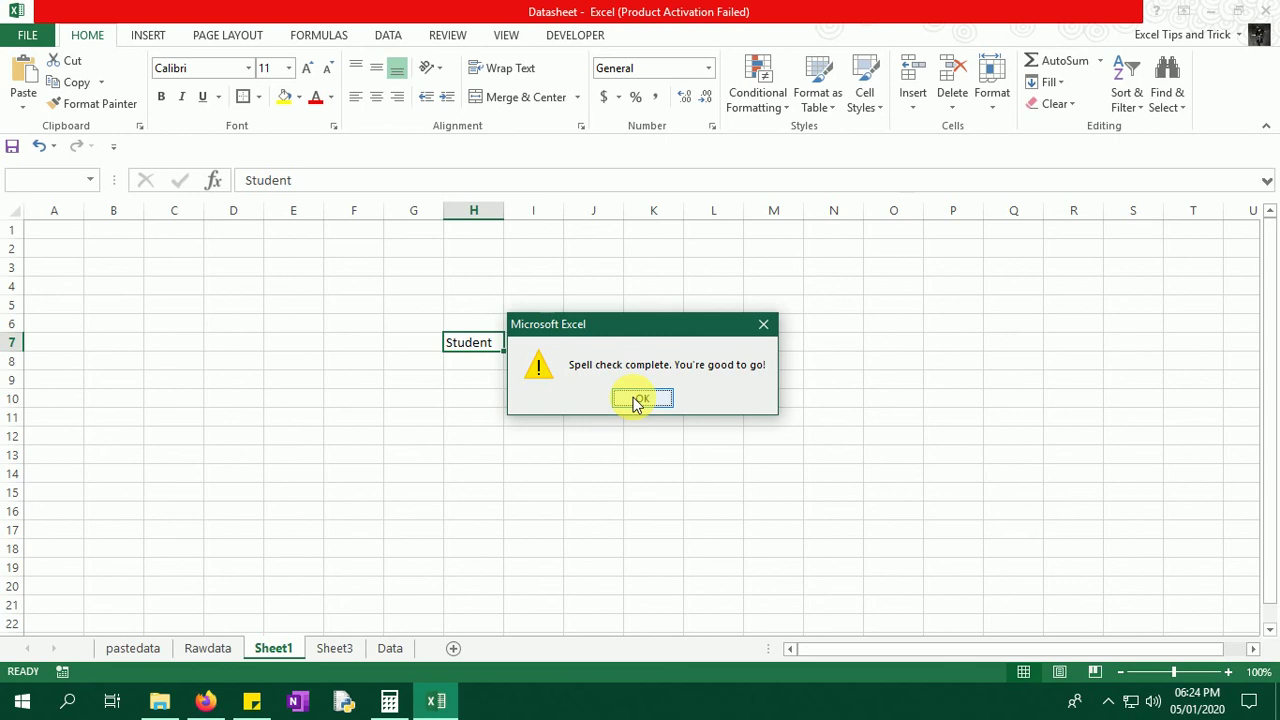
pyautogui.click(637, 400)
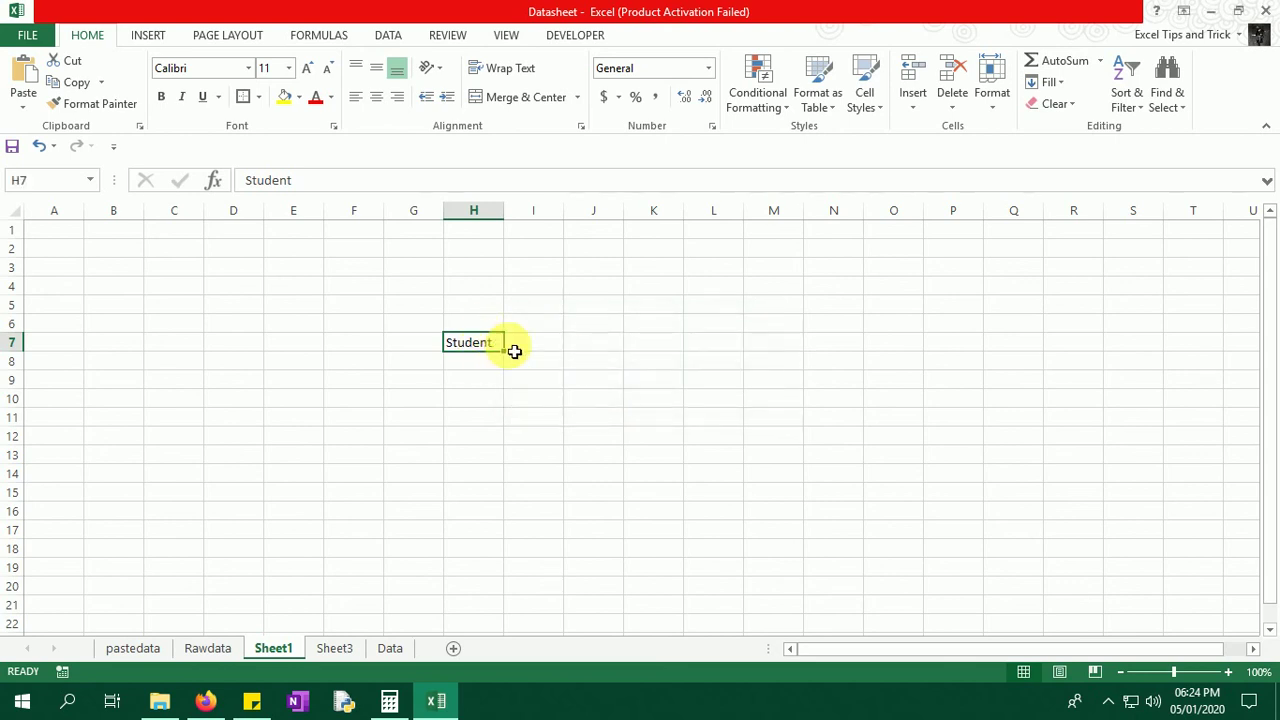
pyautogui.click(474, 380)
pyautogui.click(482, 350)
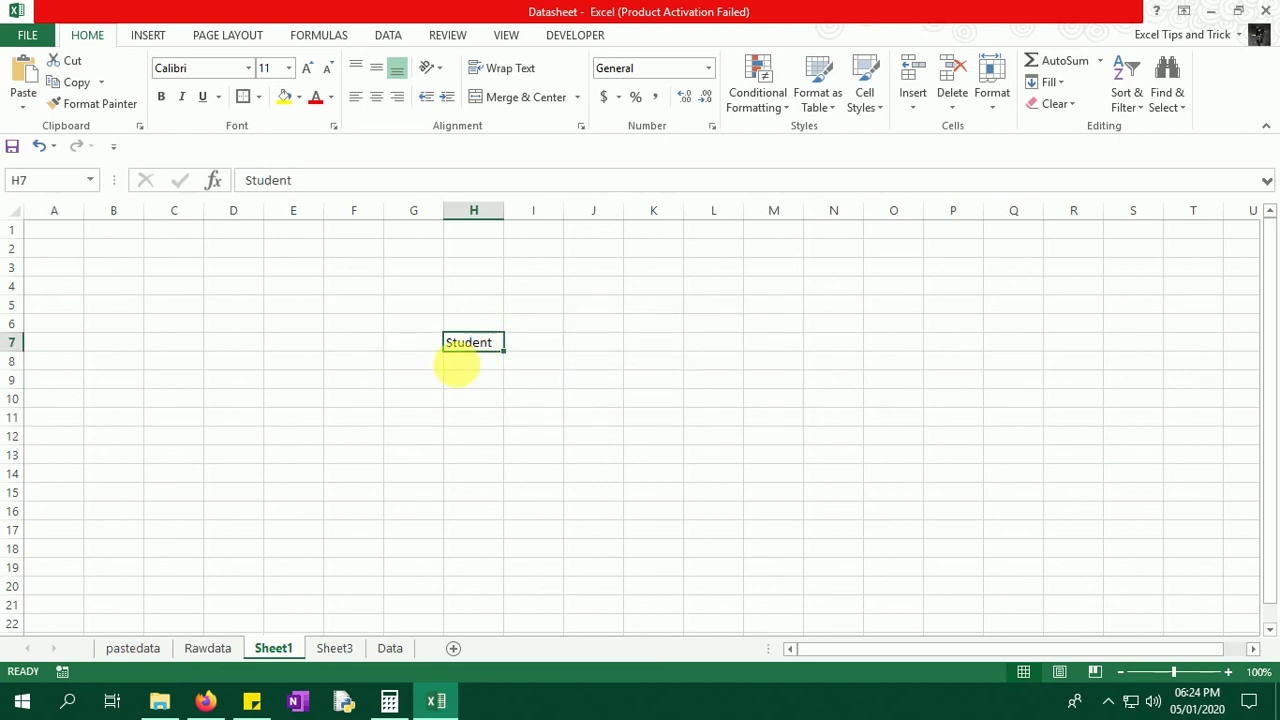
pyautogui.click(398, 345)
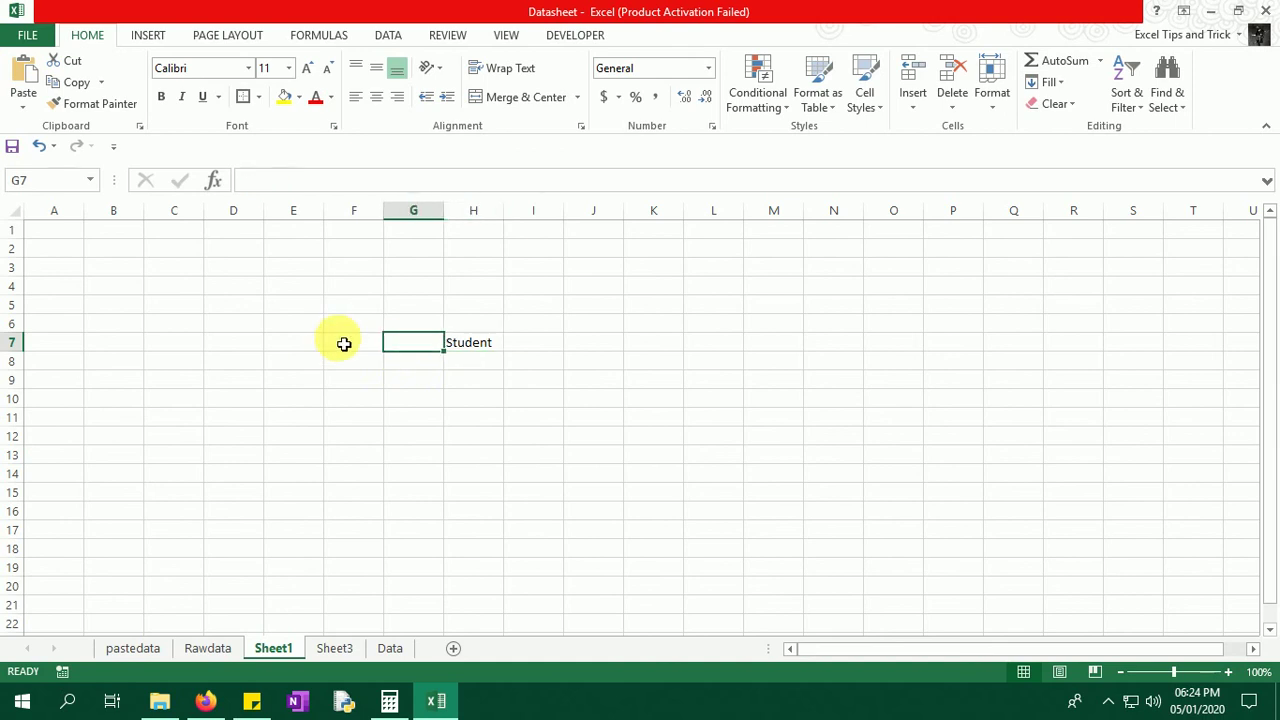
# Enter Studnt in F7, spell-check it, and AutoCorrect it to Student.
pyautogui.click(345, 343)
pyautogui.write('Studnt')
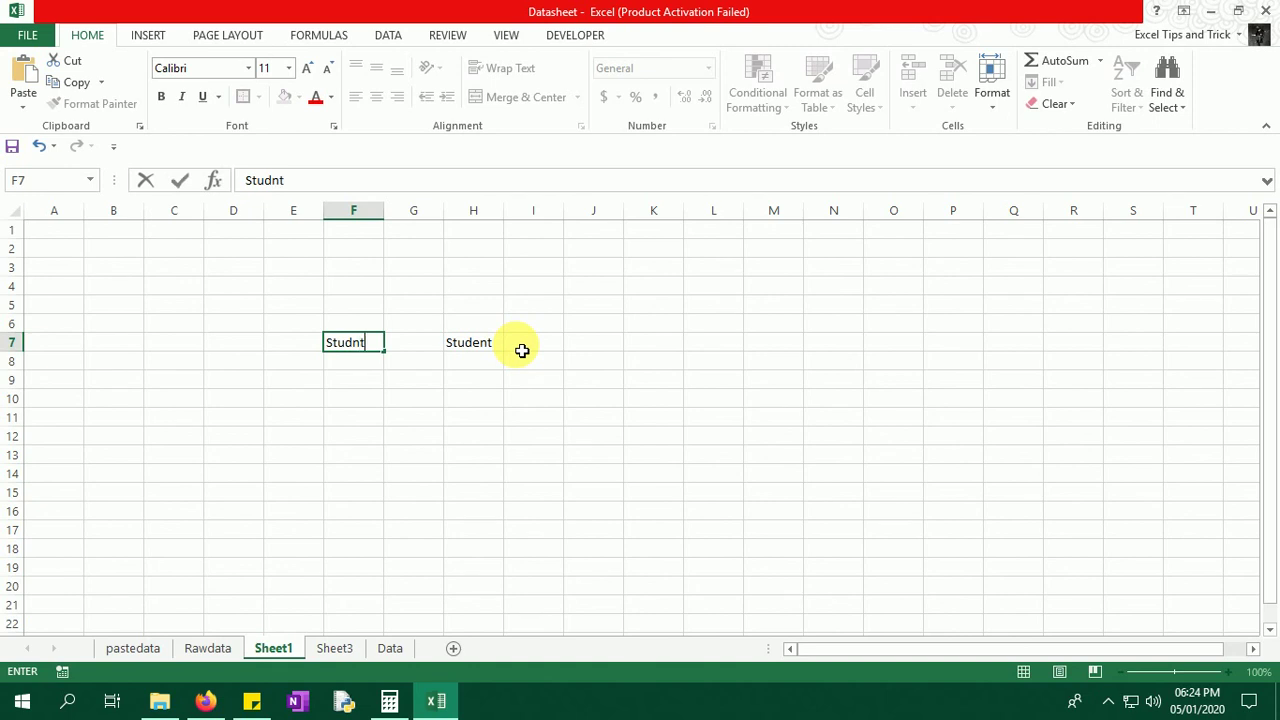
pyautogui.press('Return')
pyautogui.press('Up')
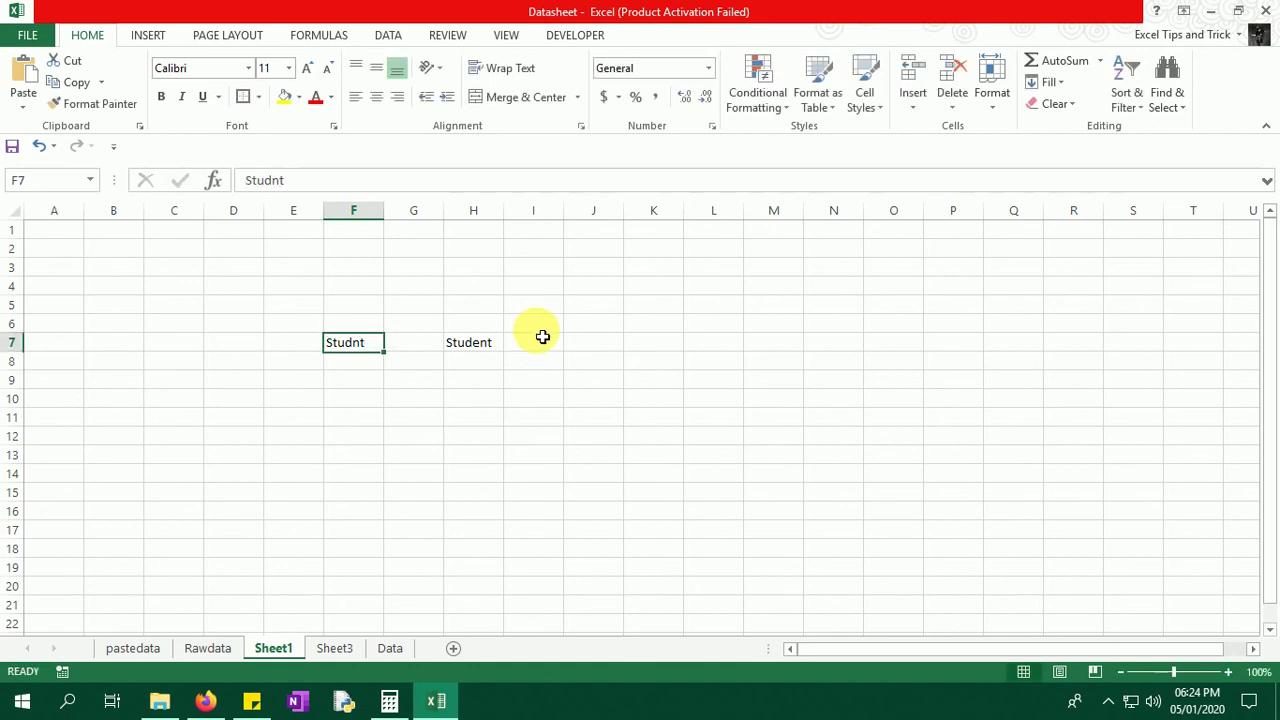
pyautogui.press('F7')
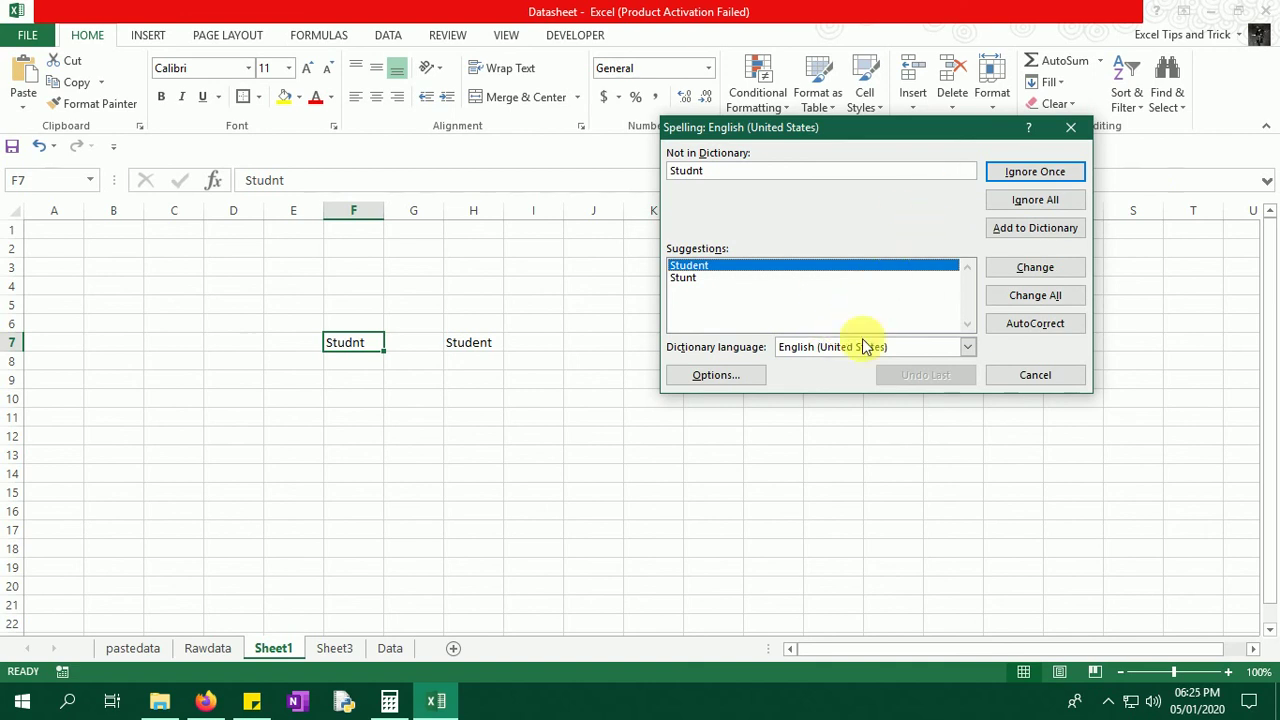
pyautogui.click(967, 347)
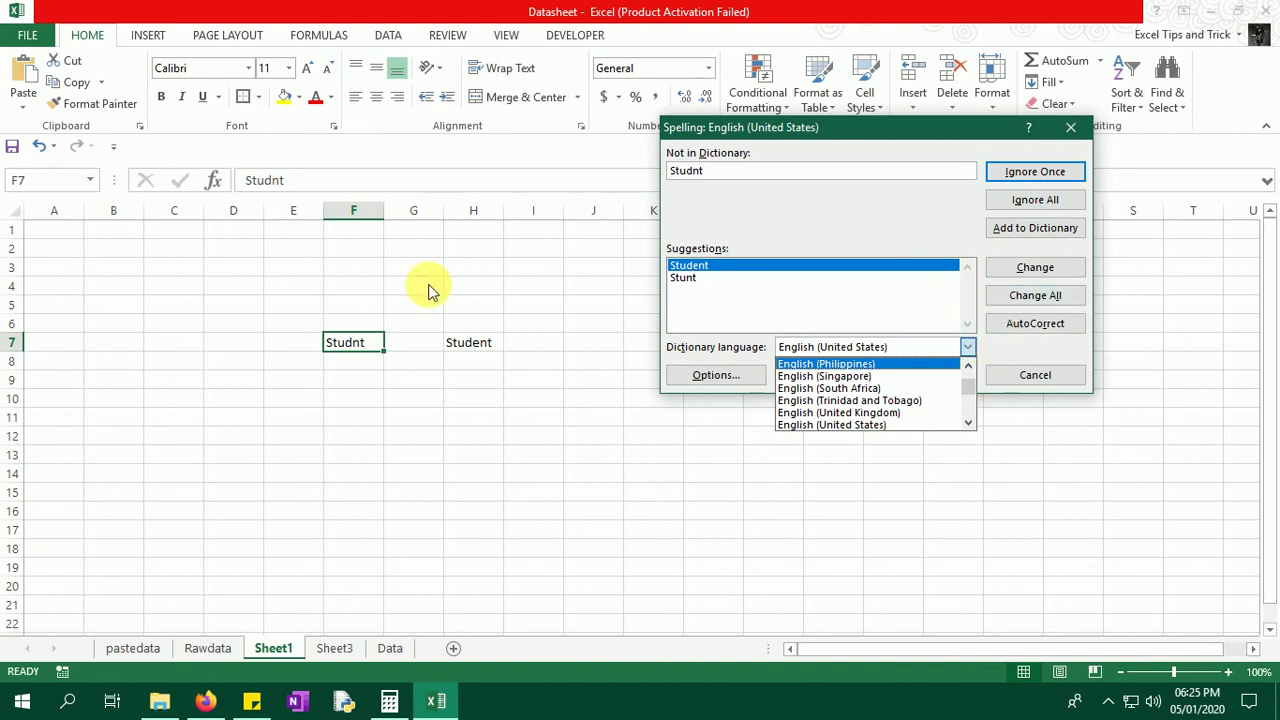
pyautogui.click(1040, 340)
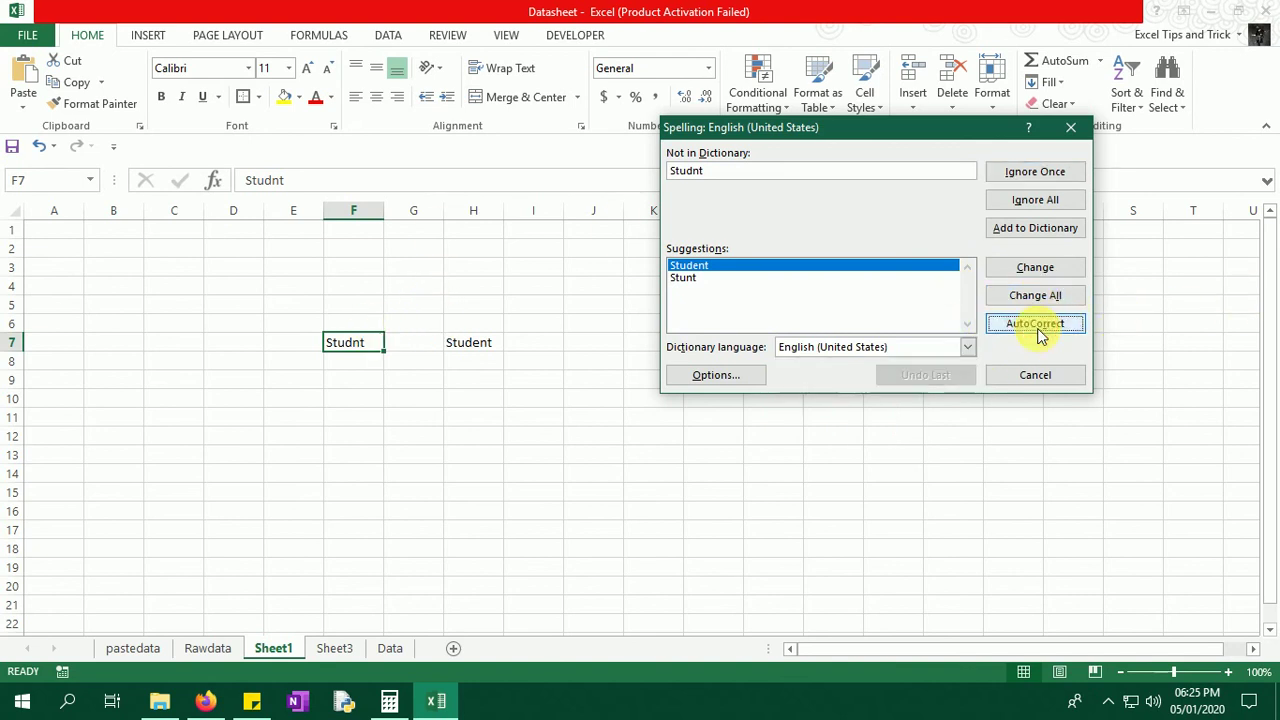
pyautogui.click(1040, 336)
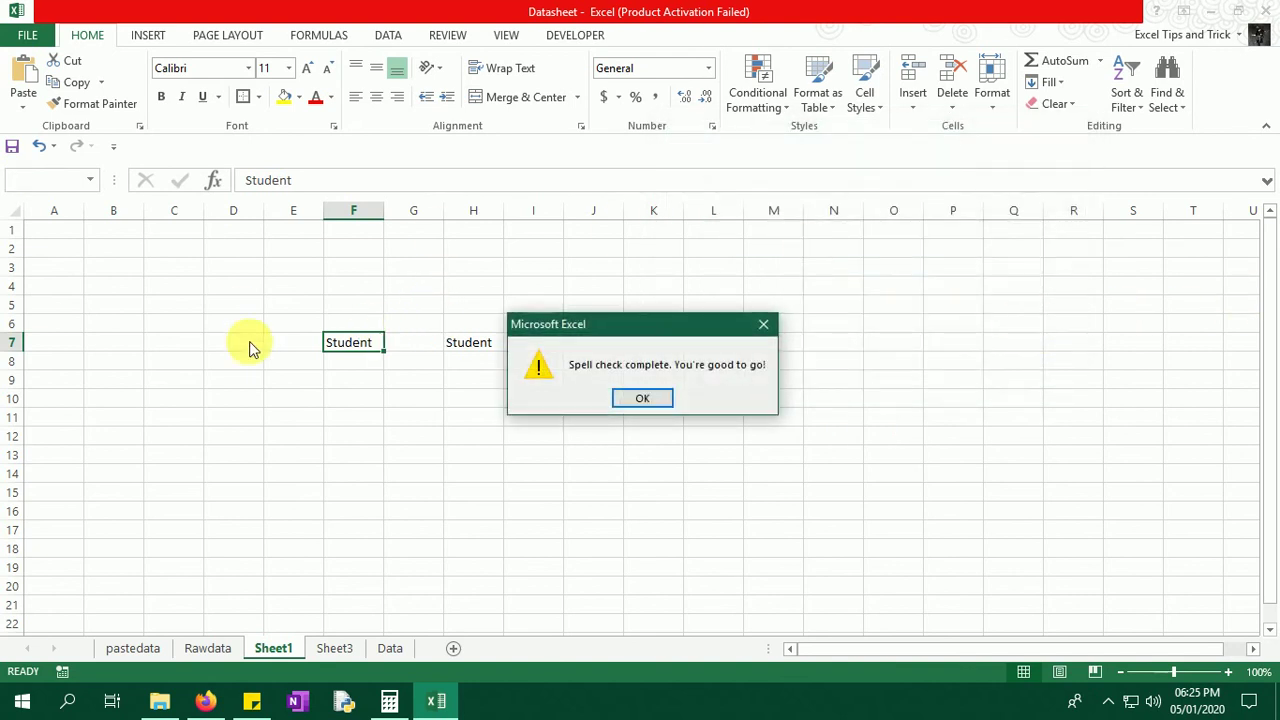
# Enter bok in I11 and let the spelling check AutoCorrect it to book.
pyautogui.click(642, 398)
pyautogui.click(556, 417)
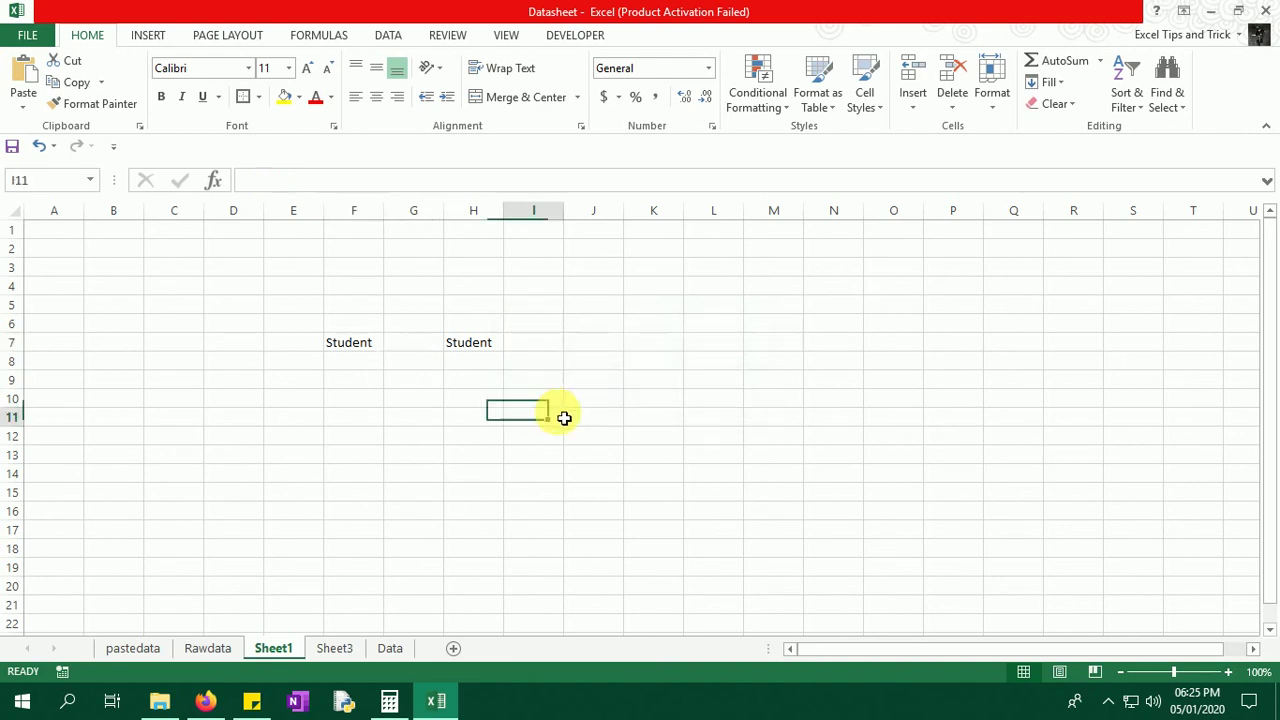
pyautogui.write('boo')
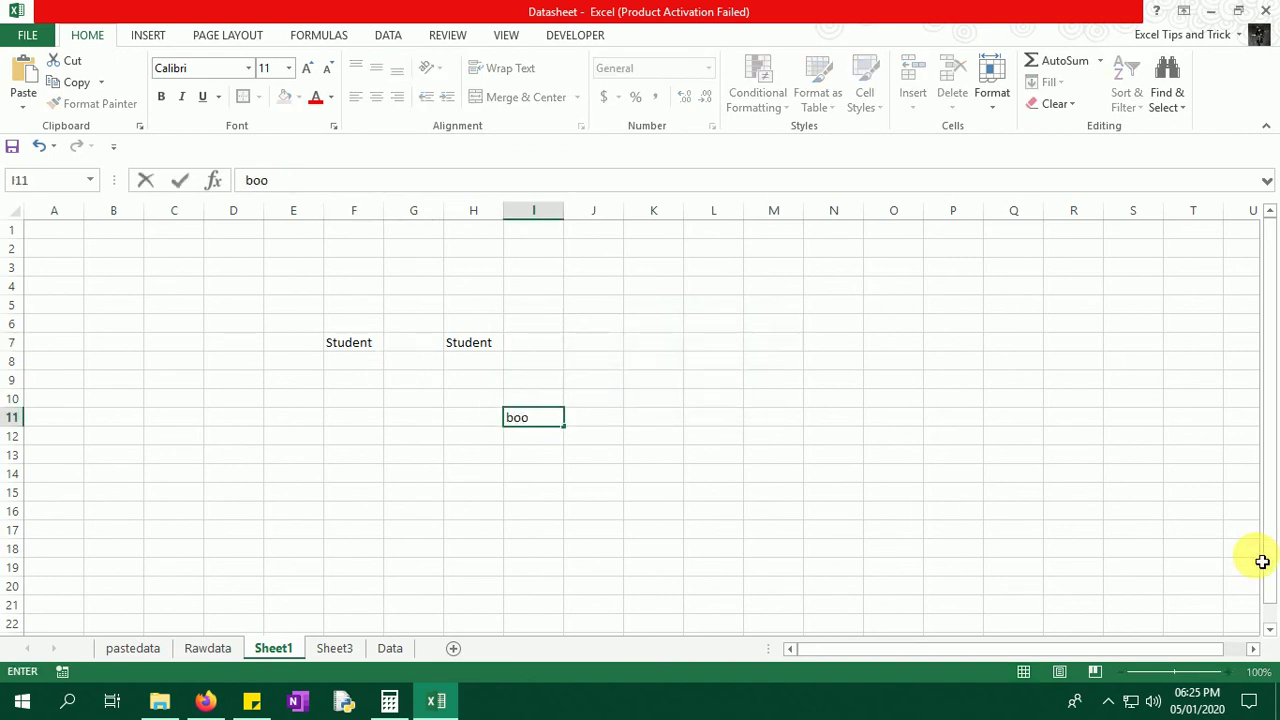
pyautogui.press('Return')
pyautogui.press('Up')
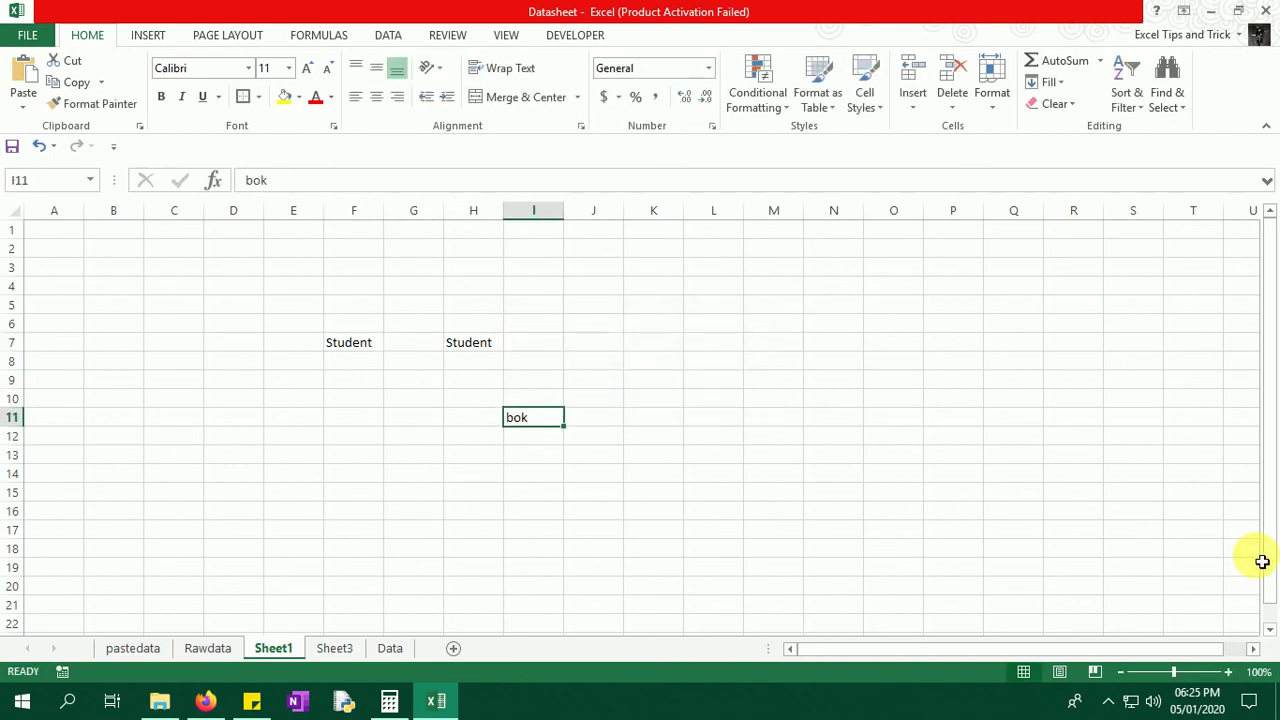
pyautogui.press('F7')
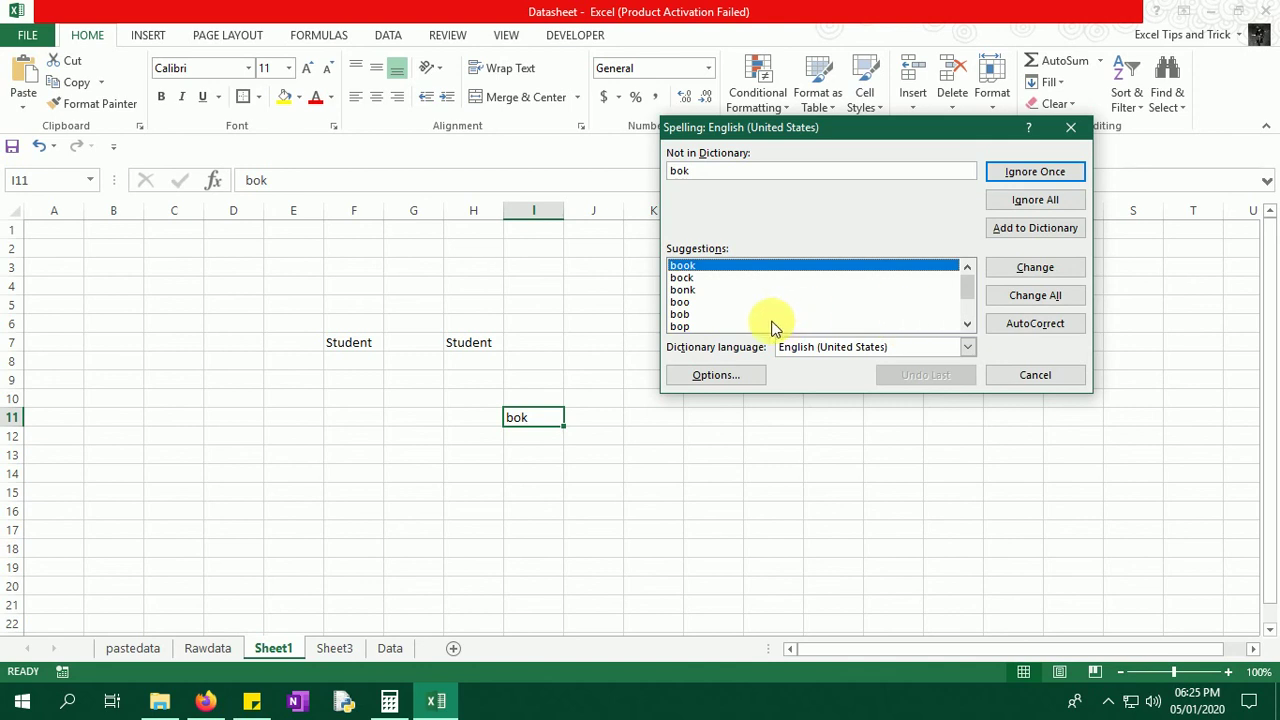
pyautogui.click(1047, 324)
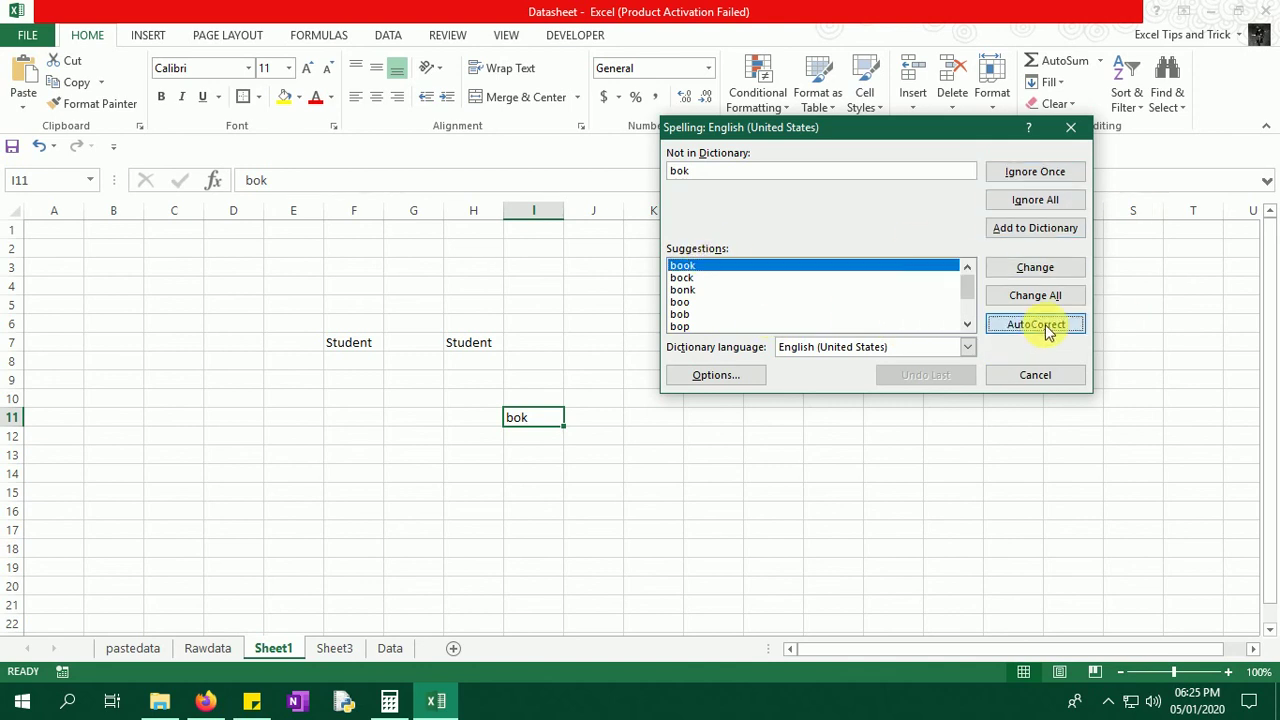
pyautogui.click(608, 397)
pyautogui.click(650, 398)
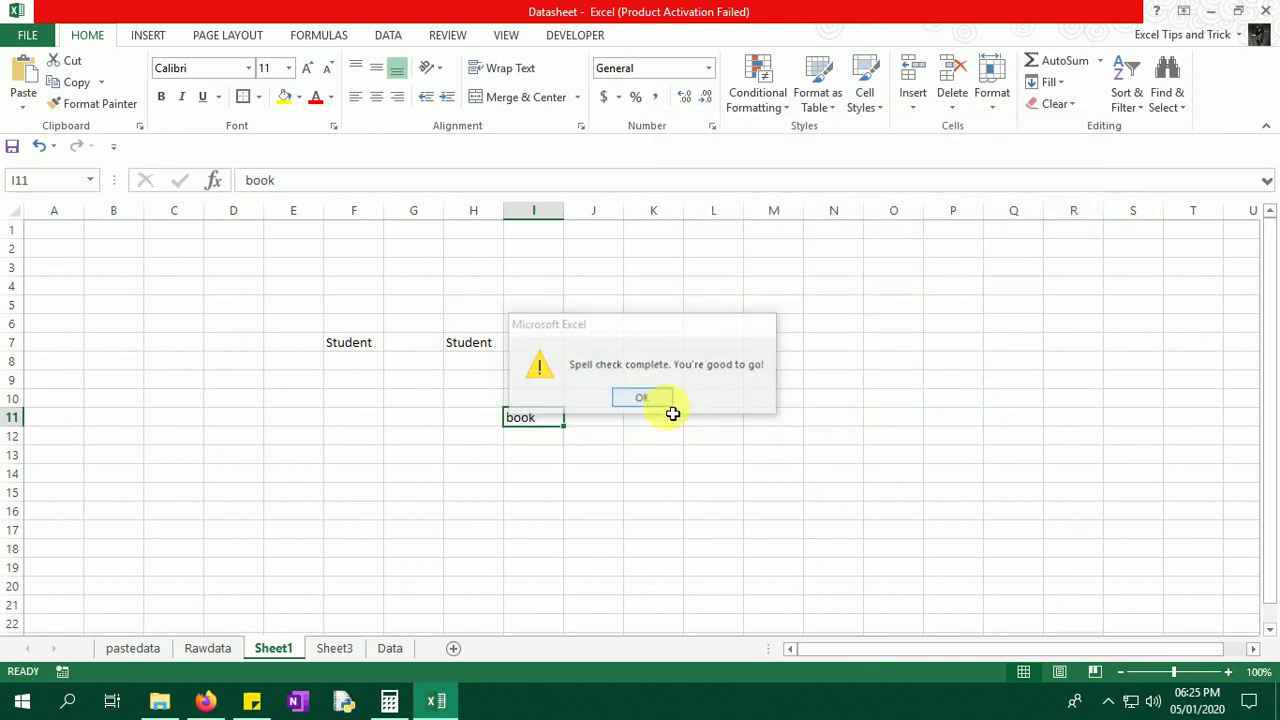
pyautogui.click(594, 432)
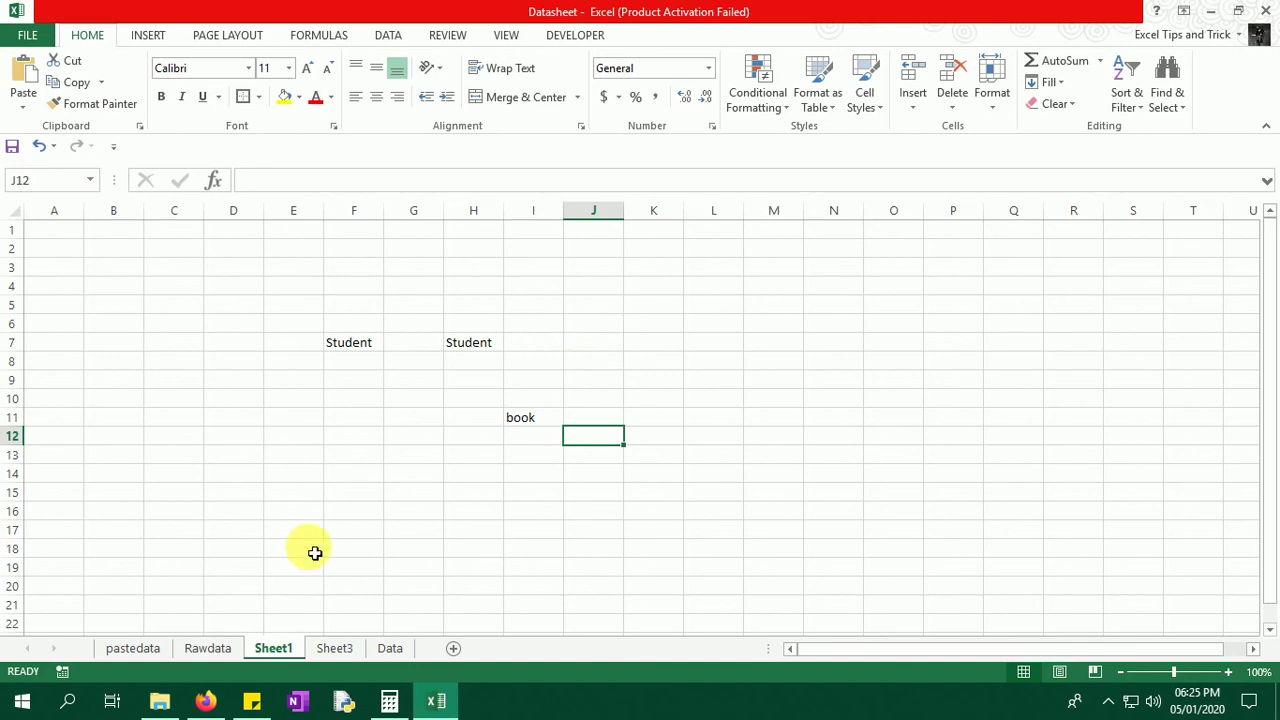
# Bold 'dictionary' and 'protect with password' in the pastedata title box.
pyautogui.click(132, 648)
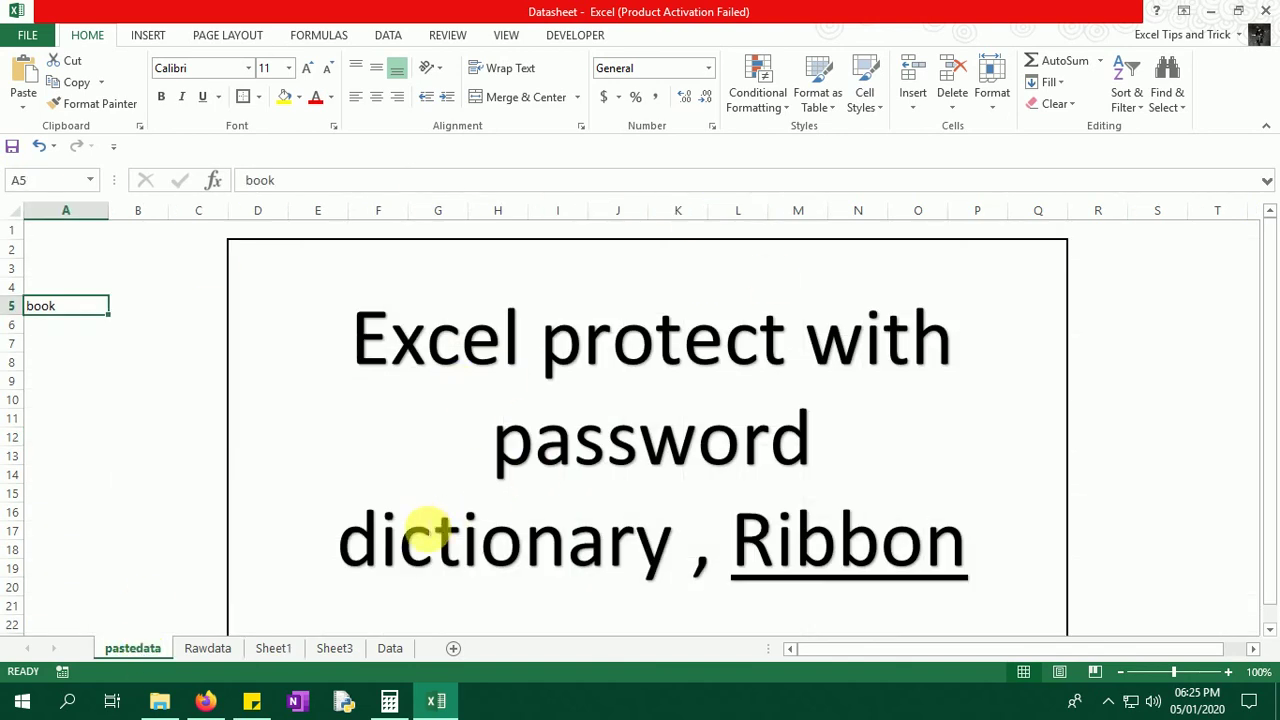
pyautogui.moveTo(340, 540); pyautogui.dragTo(666, 550)
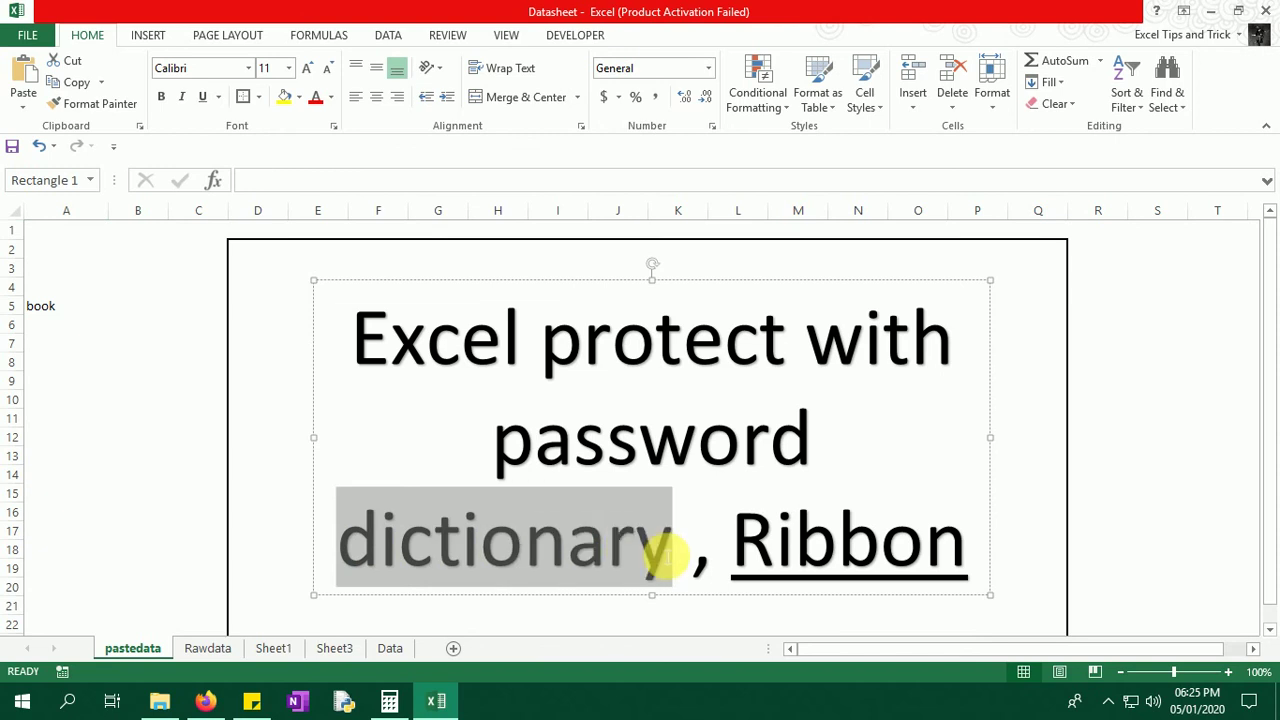
pyautogui.hotkey('ctrl', 'b')
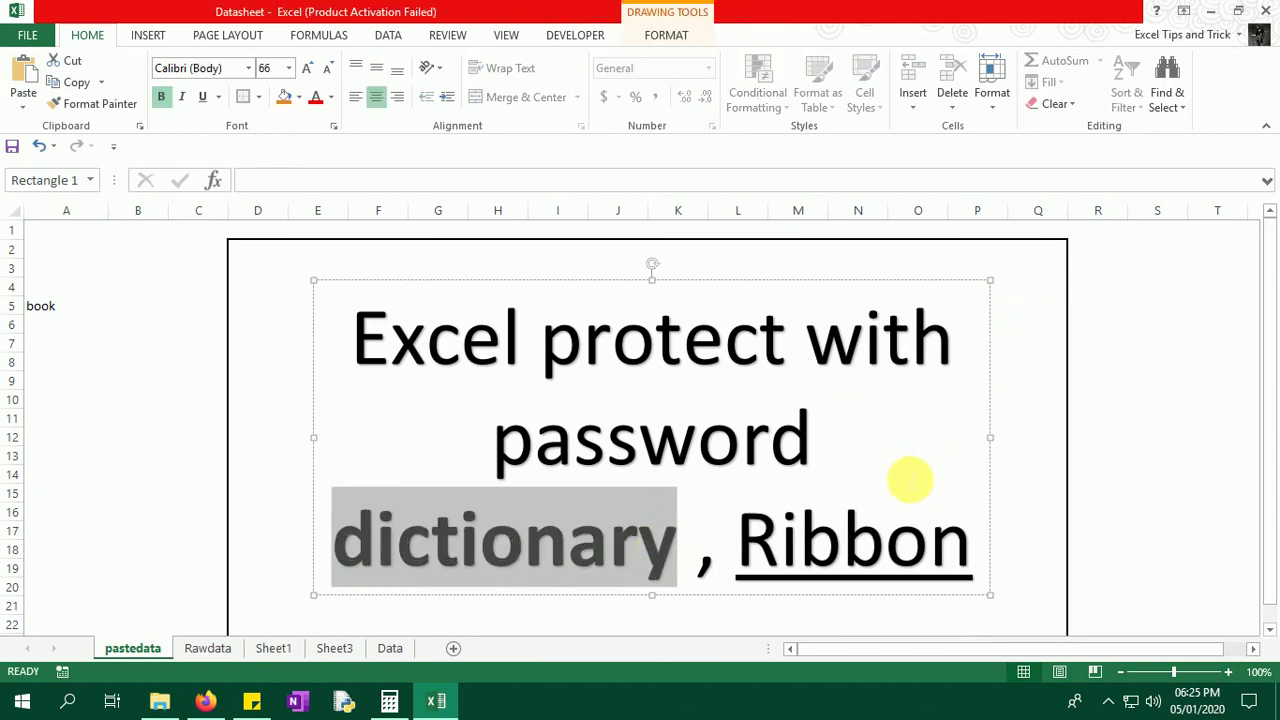
pyautogui.click(910, 480)
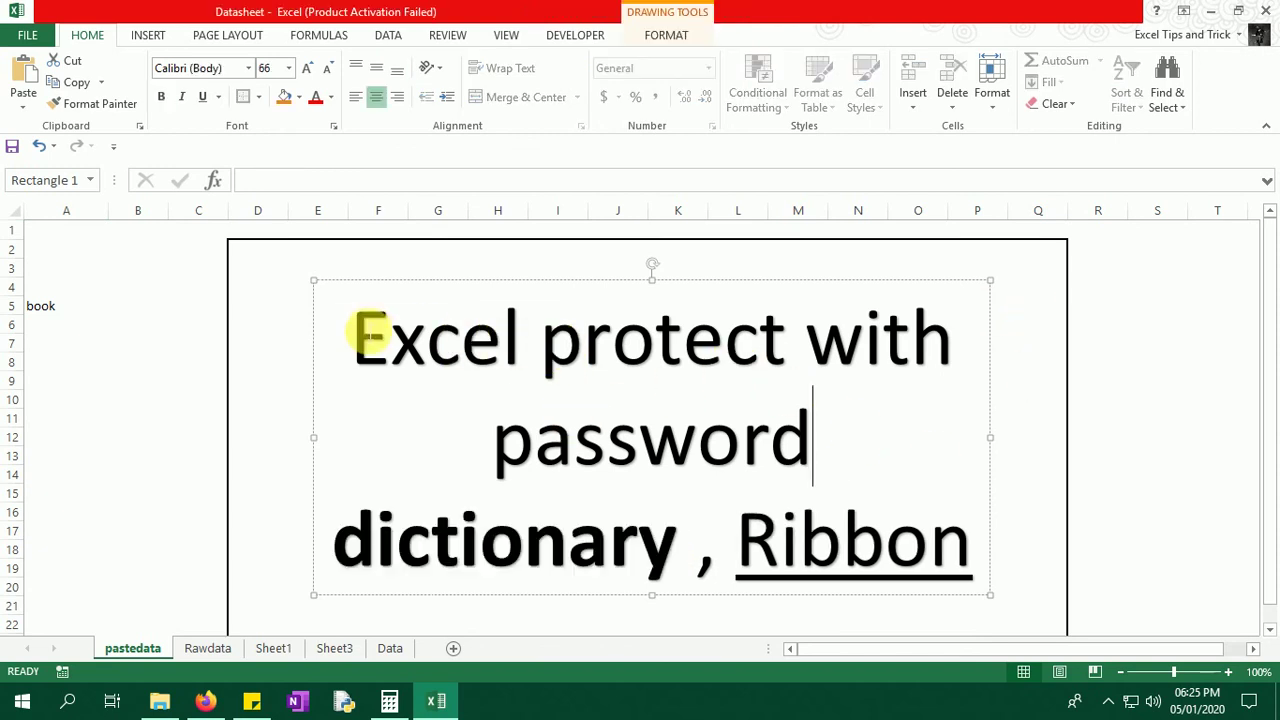
pyautogui.moveTo(543, 340); pyautogui.dragTo(870, 437)
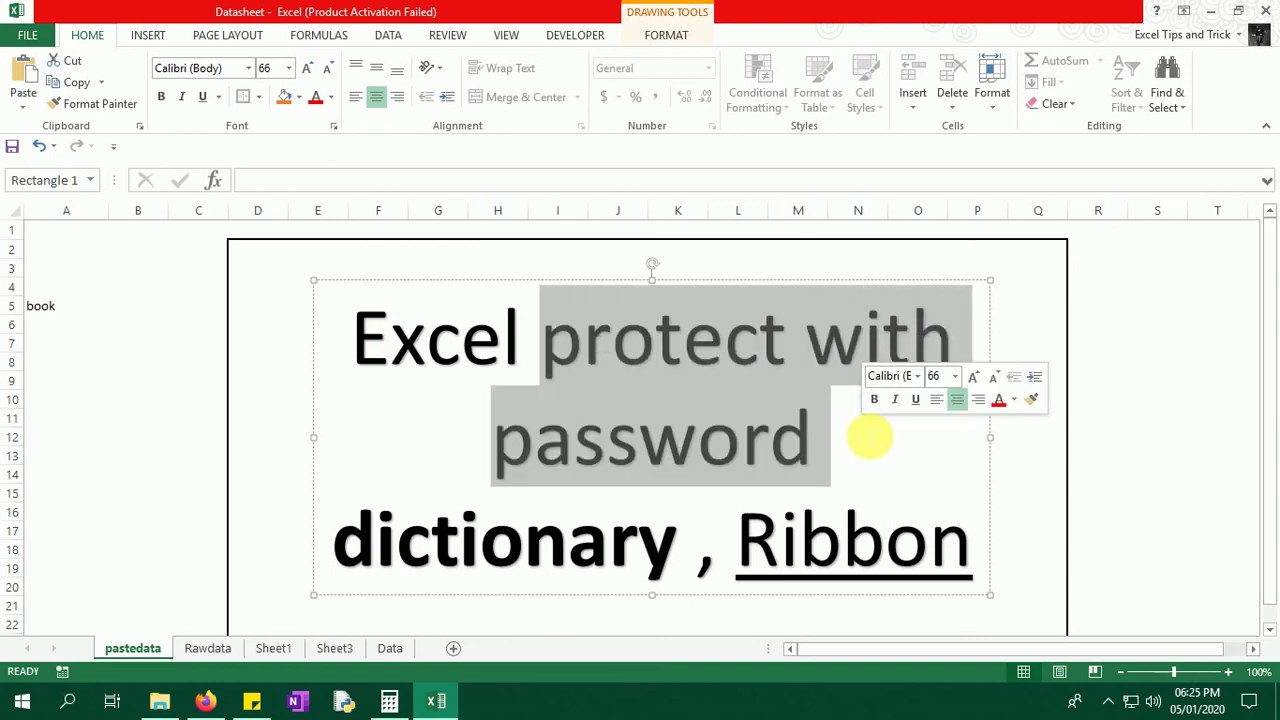
pyautogui.hotkey('ctrl', 'b')
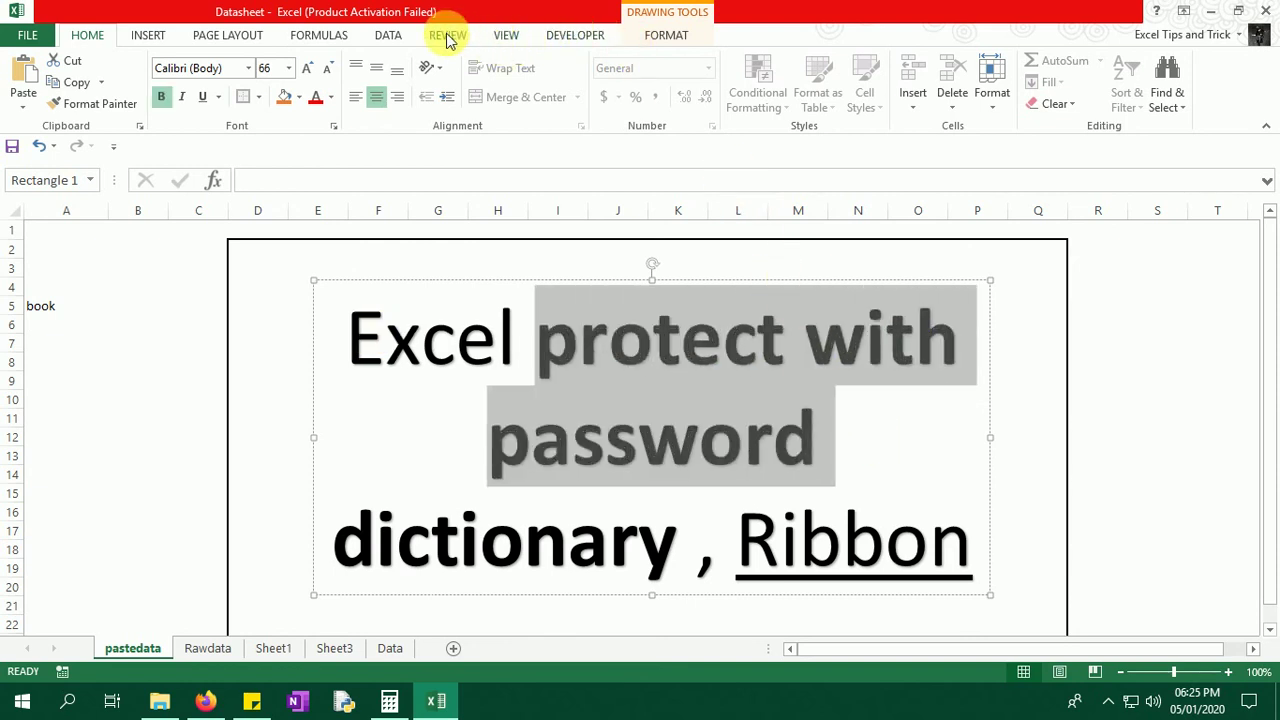
# Show the DEVELOPER then REVIEW commands, deselect the title box, and select cells R13 and A5.
pyautogui.click(580, 38)
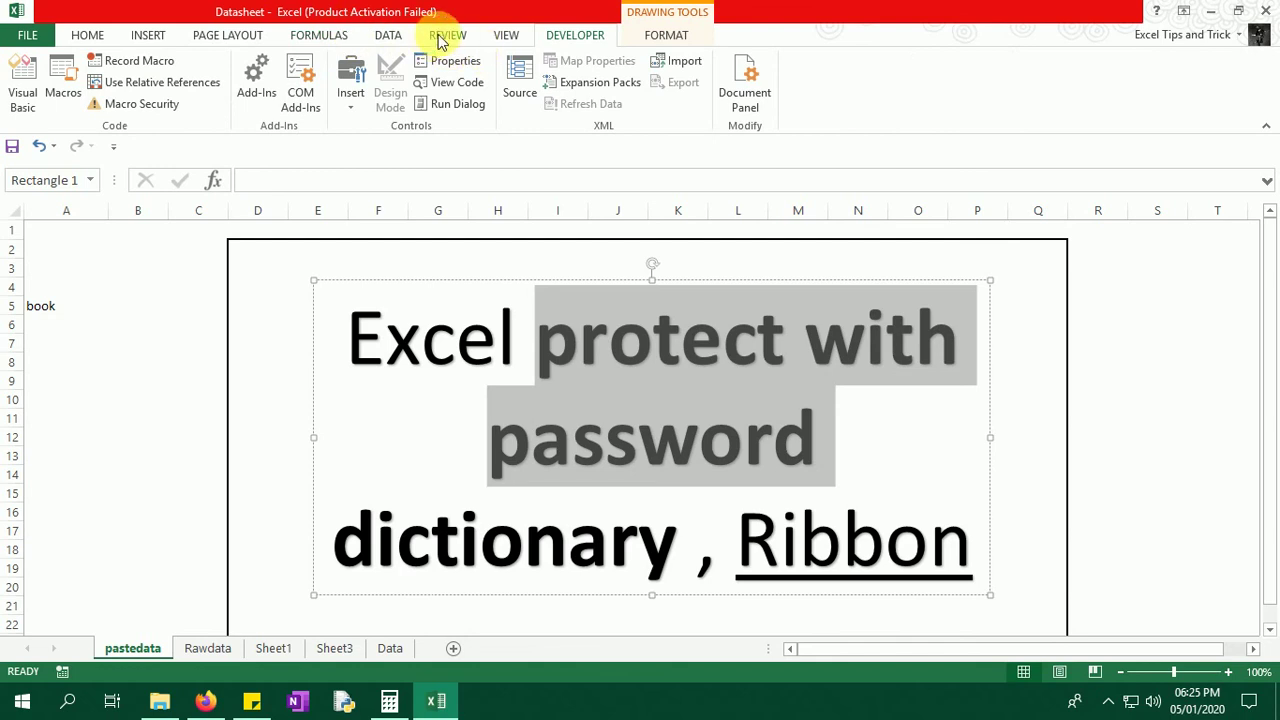
pyautogui.click(442, 38)
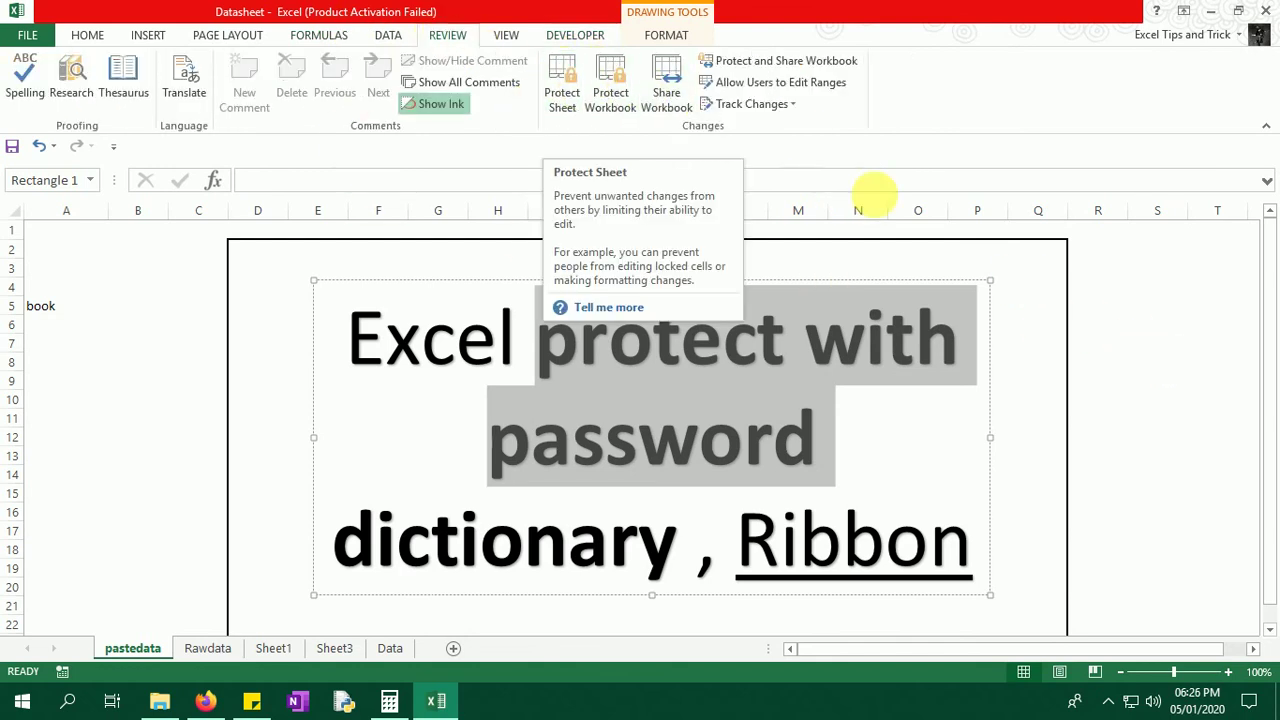
pyautogui.click(1108, 398)
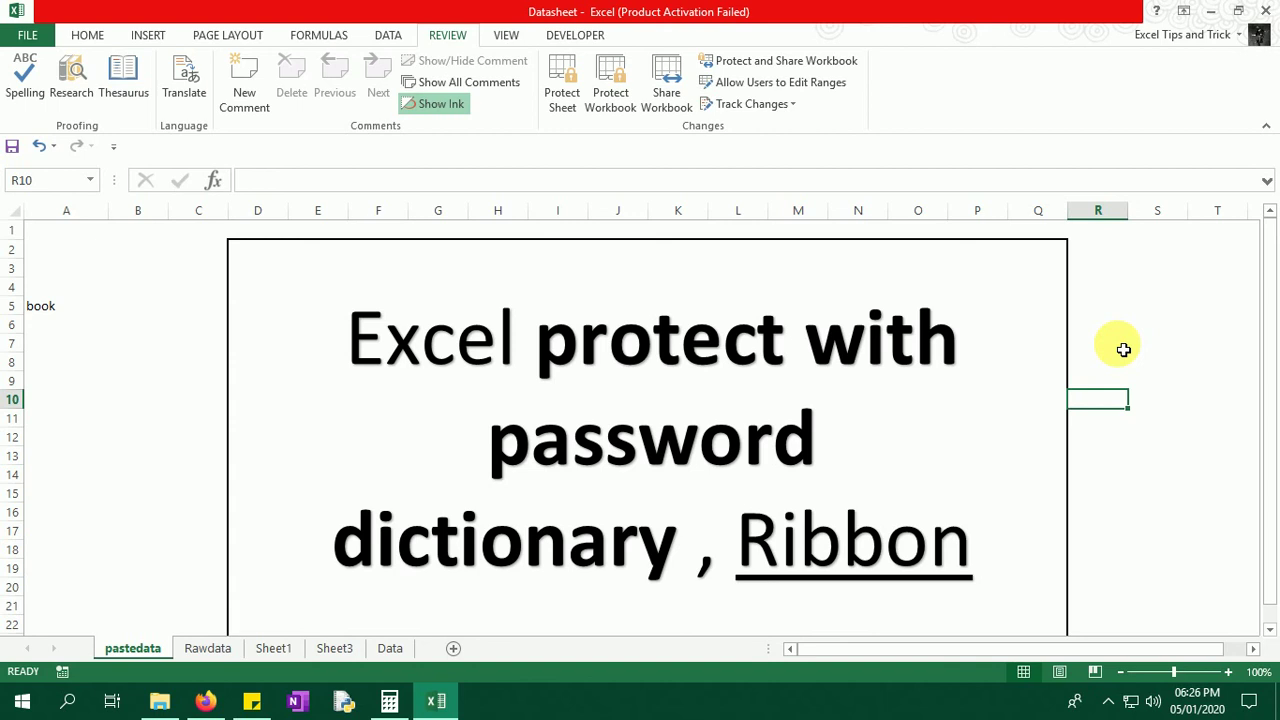
pyautogui.click(1109, 453)
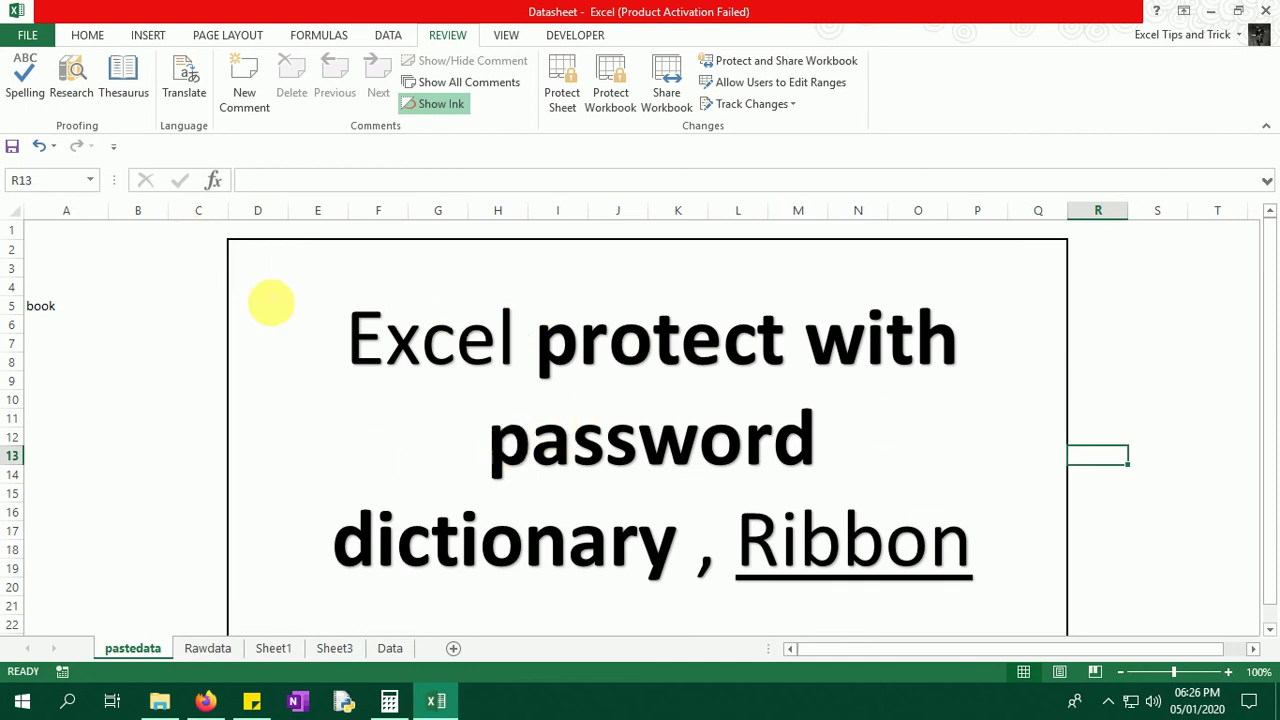
pyautogui.click(80, 310)
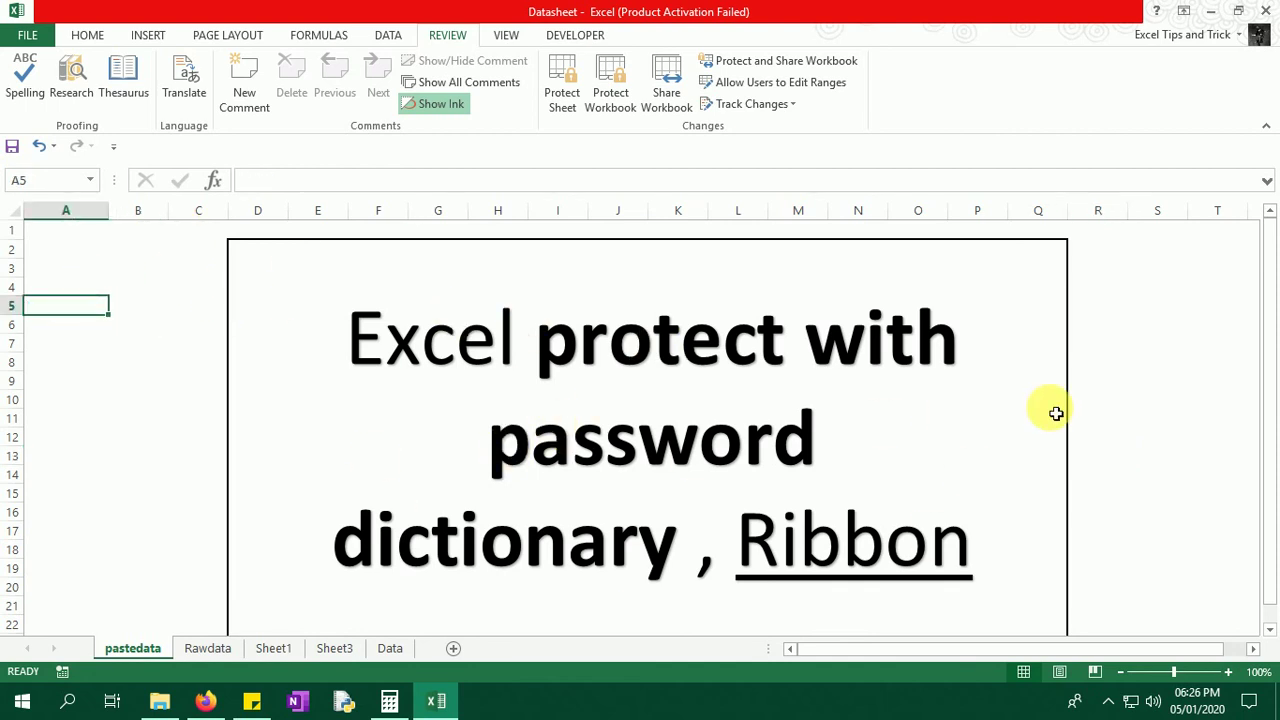
# Collapse the ribbon to tabs only, then select S8, range E2:P24 and S14.
pyautogui.click(1267, 126)
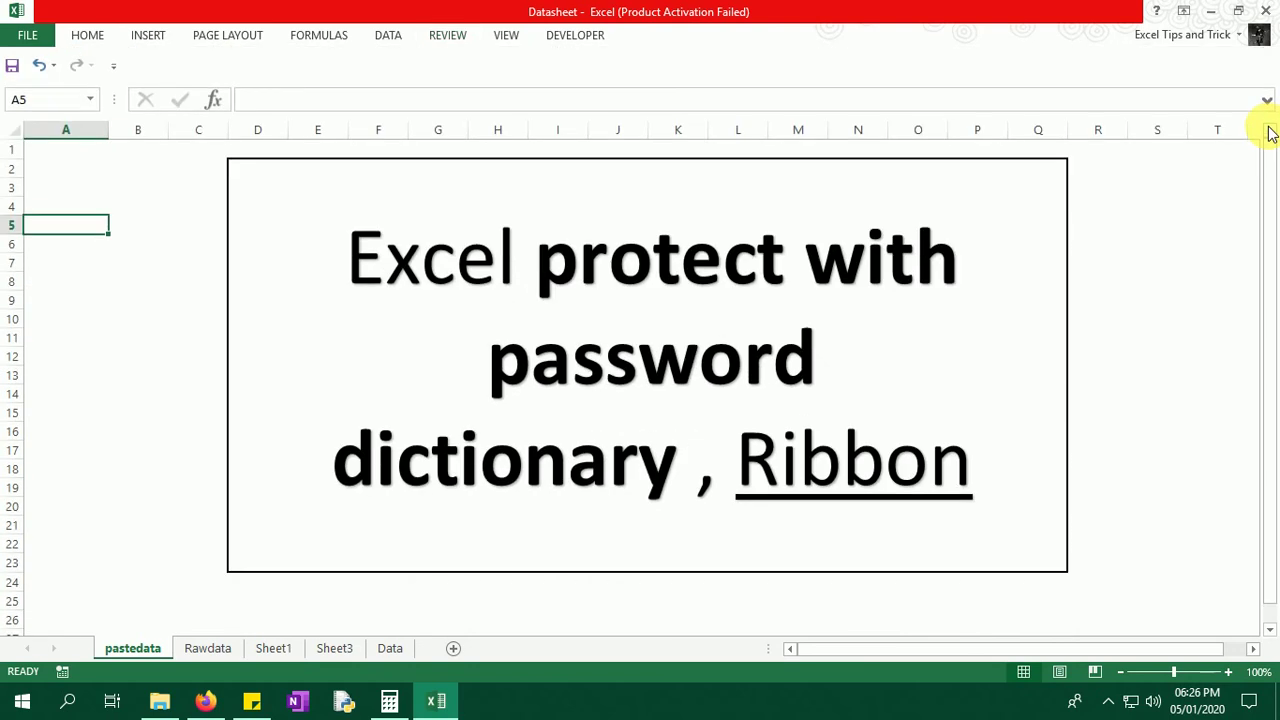
pyautogui.click(1155, 282)
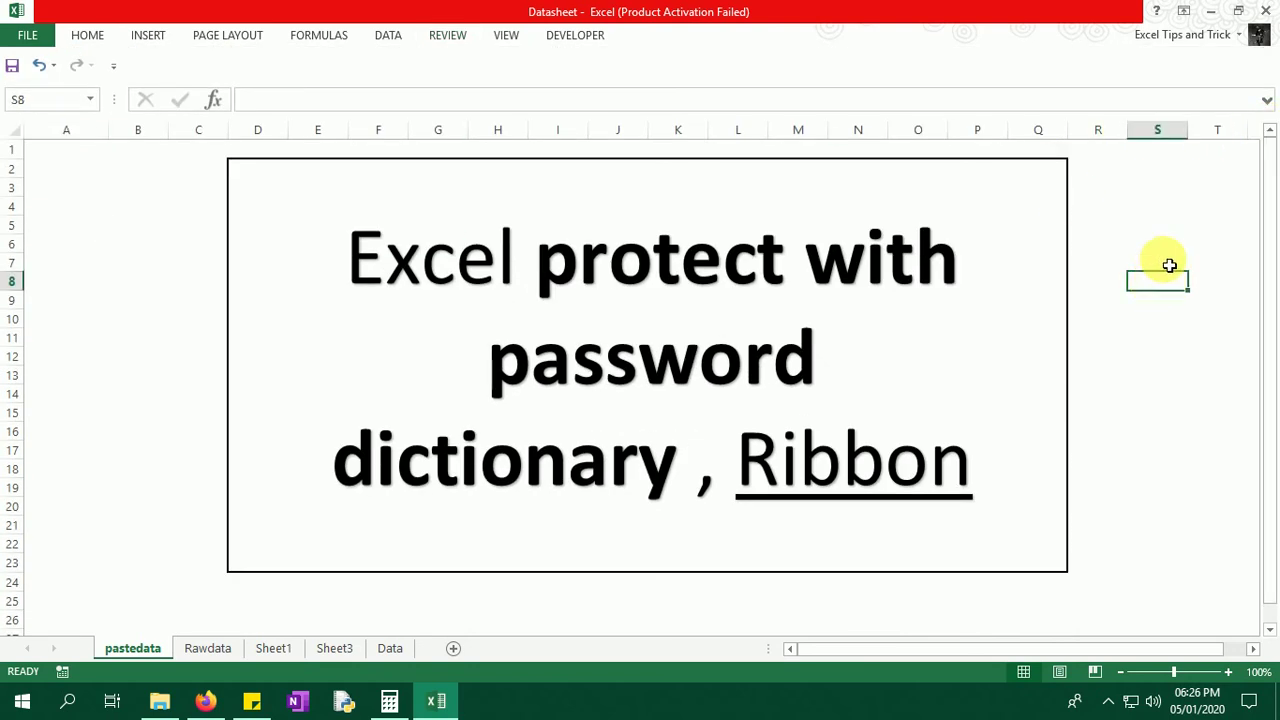
pyautogui.moveTo(317, 168); pyautogui.dragTo(990, 557)
pyautogui.click(1157, 393)
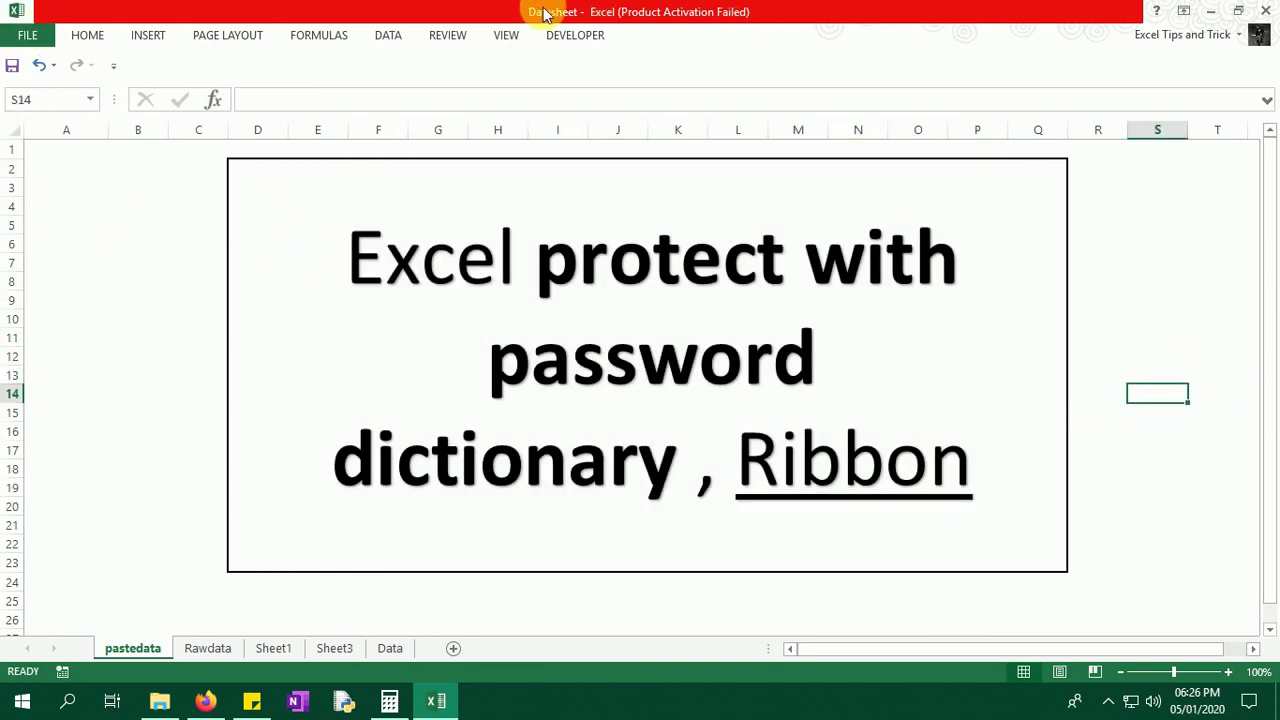
pyautogui.click(162, 704)
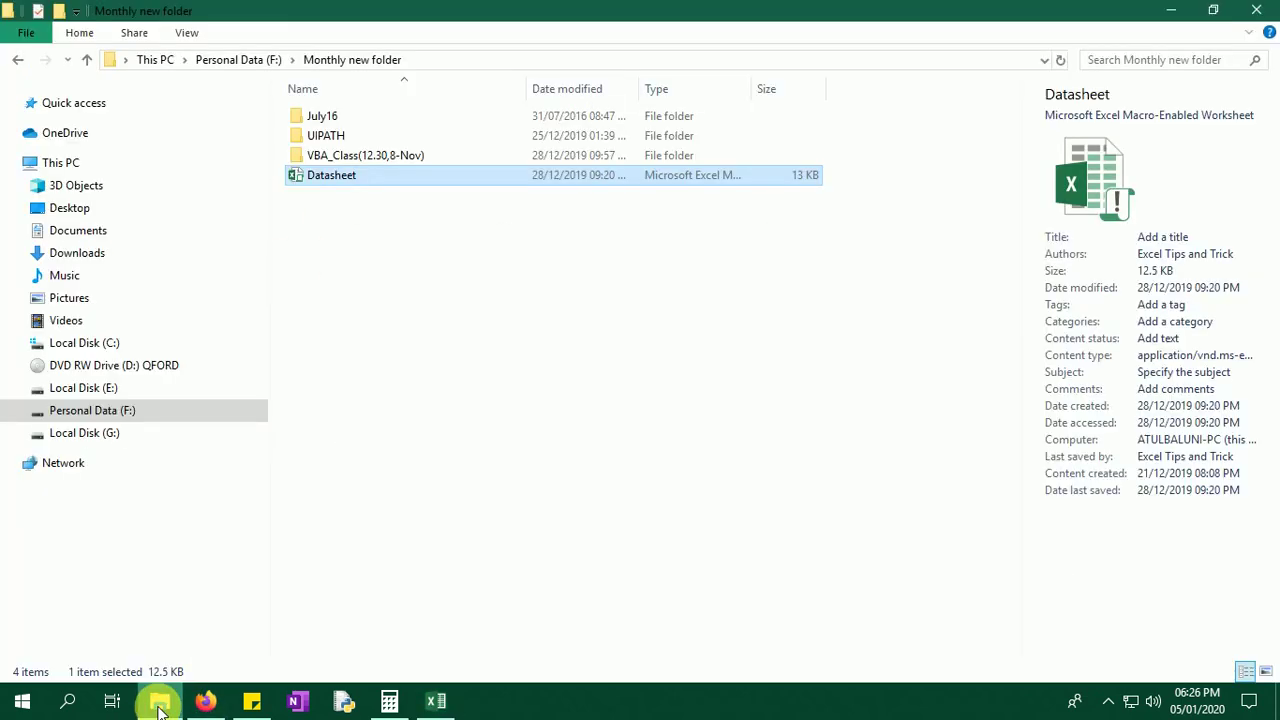
pyautogui.click(160, 704)
pyautogui.click(160, 704)
pyautogui.click(160, 704)
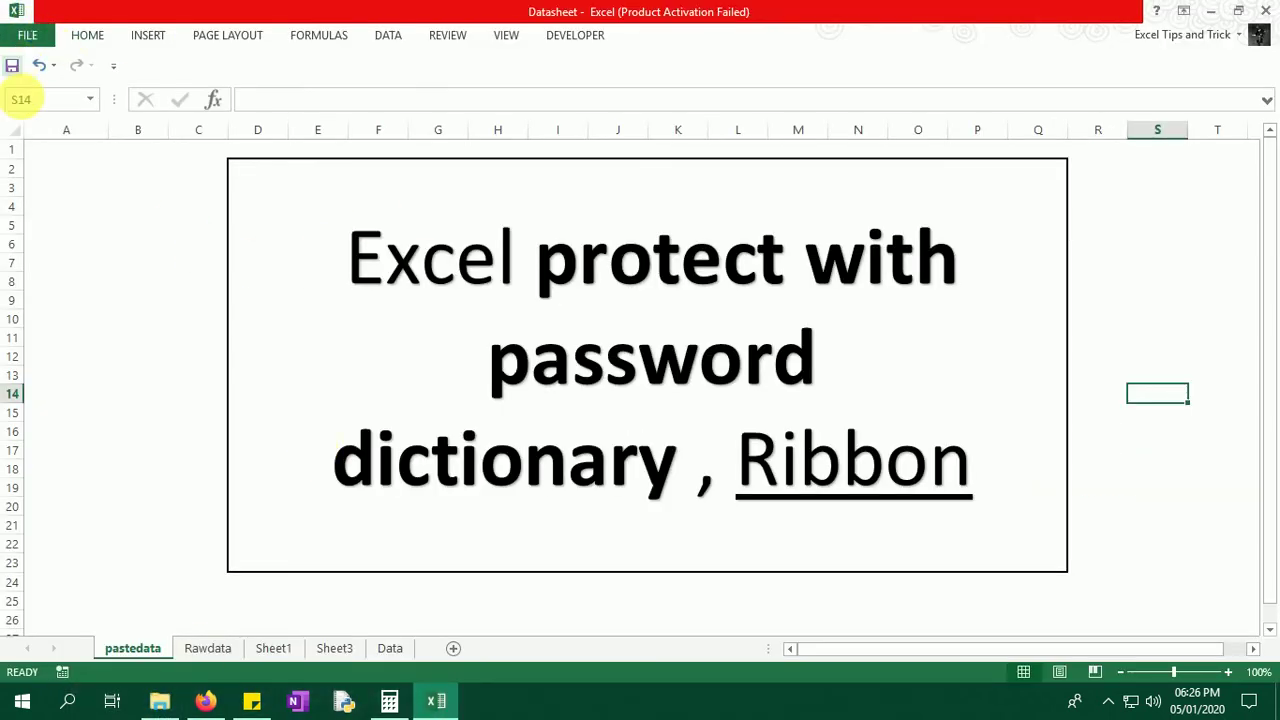
pyautogui.click(70, 282)
# Bring up the Encrypt with Password prompt under File > Info > Protect Workbook, retrying once after cancelling.
pyautogui.click(30, 36)
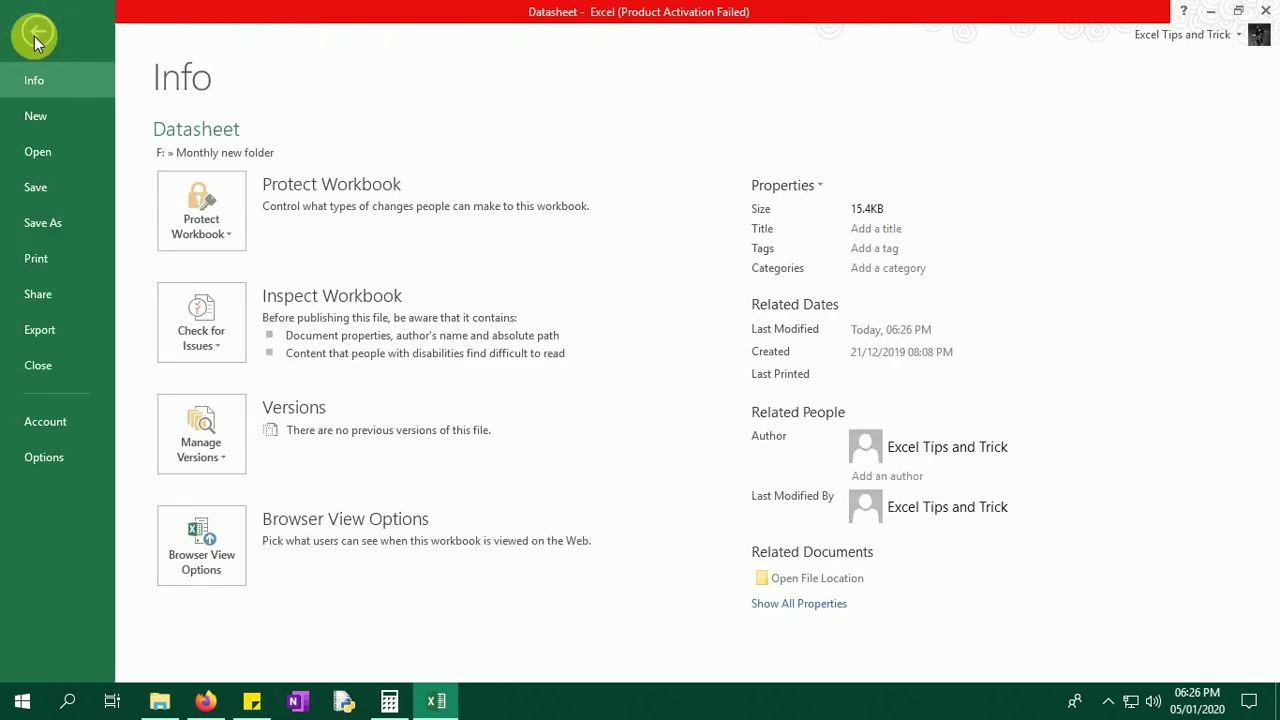
pyautogui.click(214, 240)
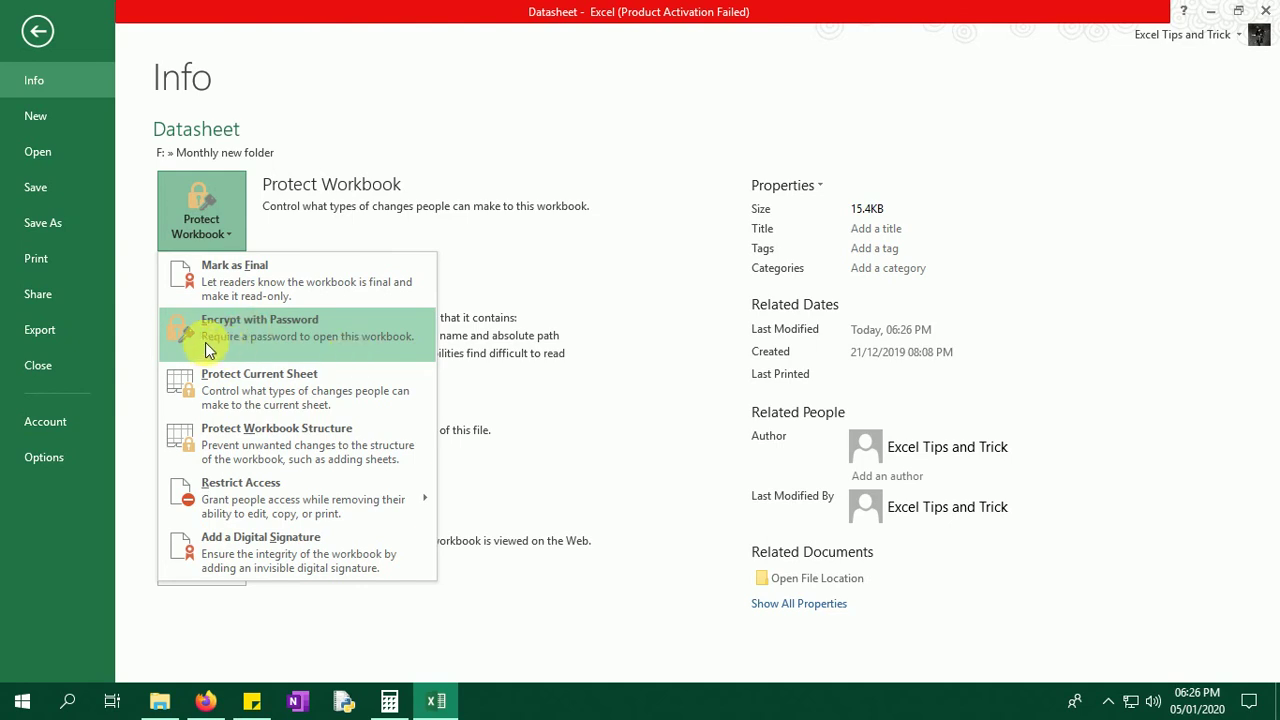
pyautogui.click(365, 337)
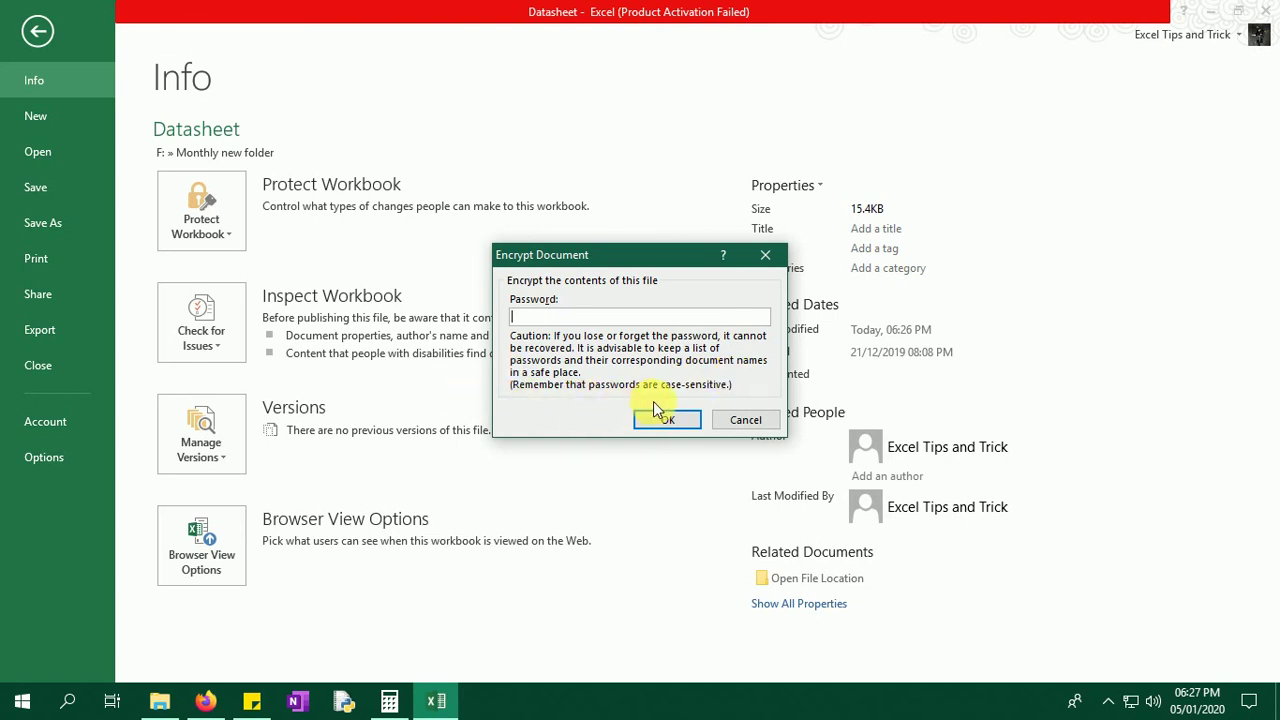
pyautogui.click(745, 420)
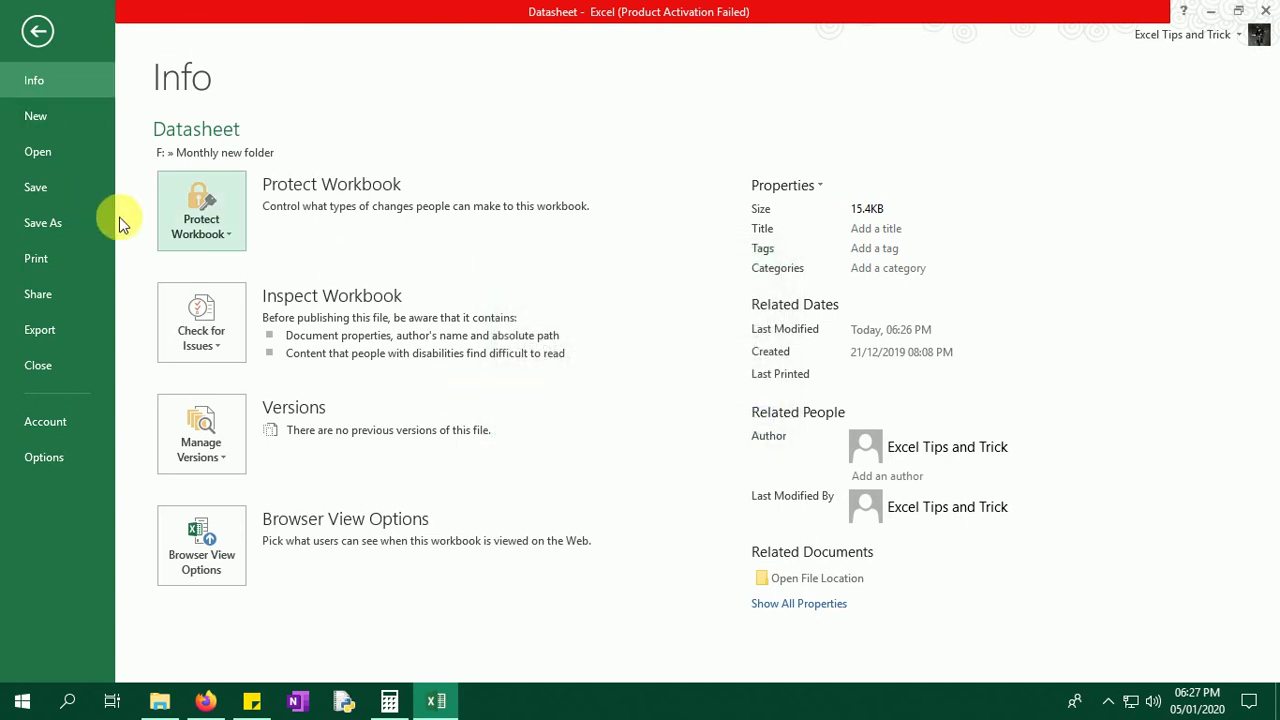
pyautogui.click(200, 210)
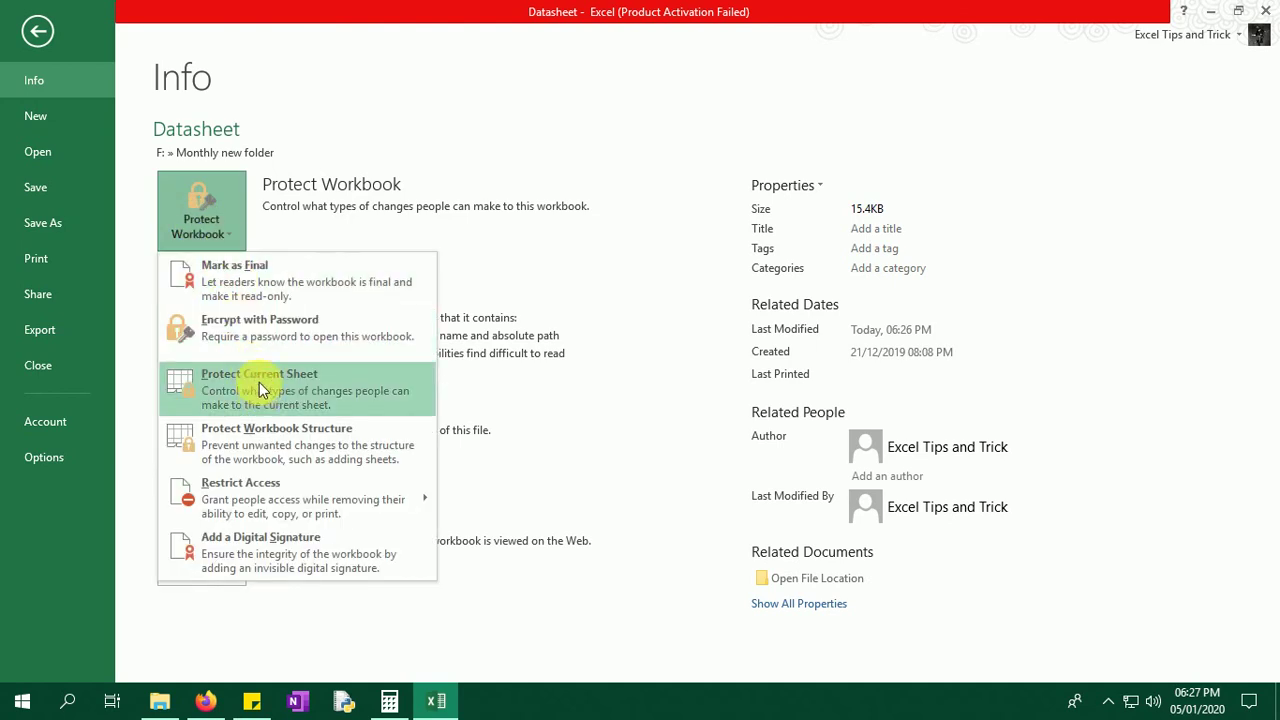
pyautogui.click(258, 328)
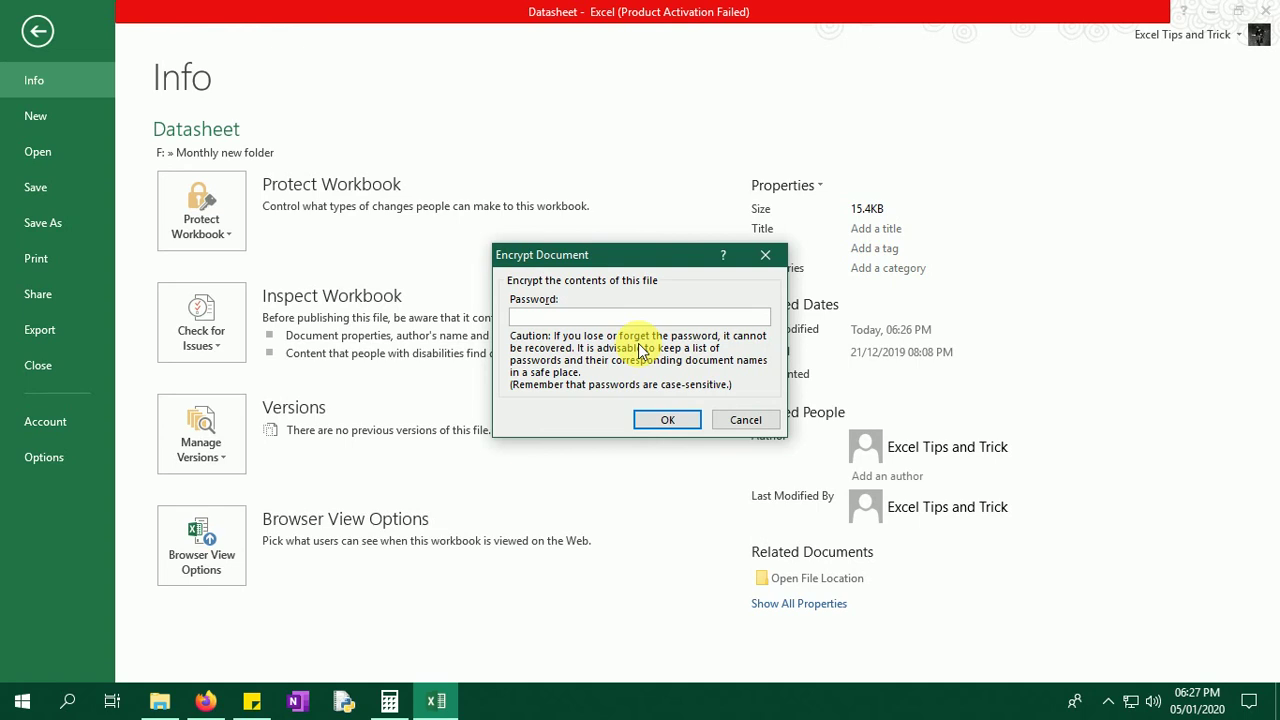
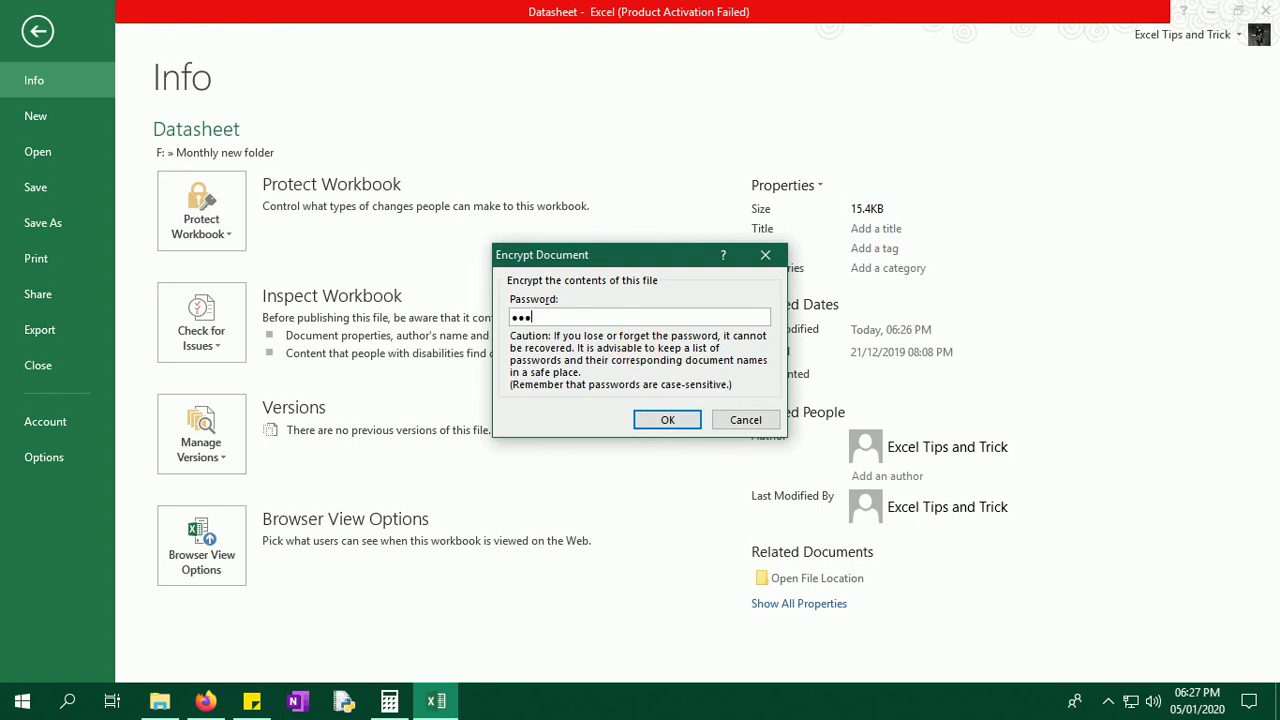
# Enter and confirm the workbook open password, then go back to the pastedata worksheet.
pyautogui.click(665, 420)
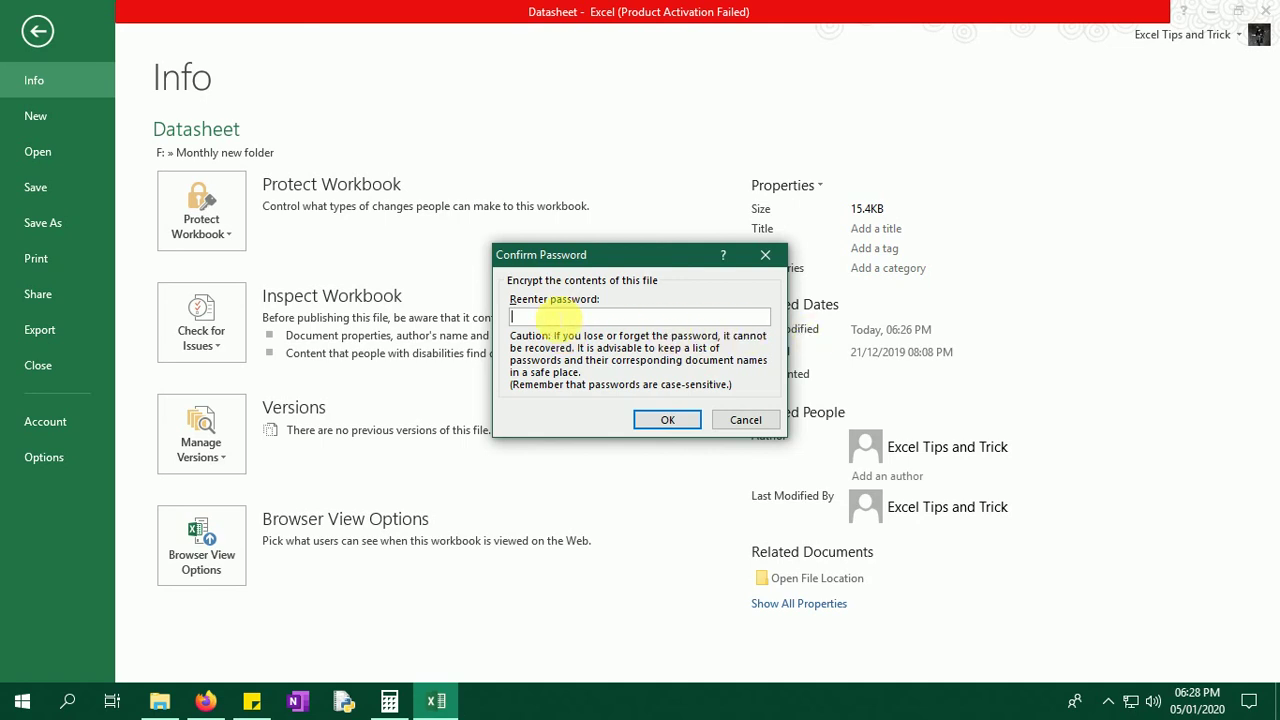
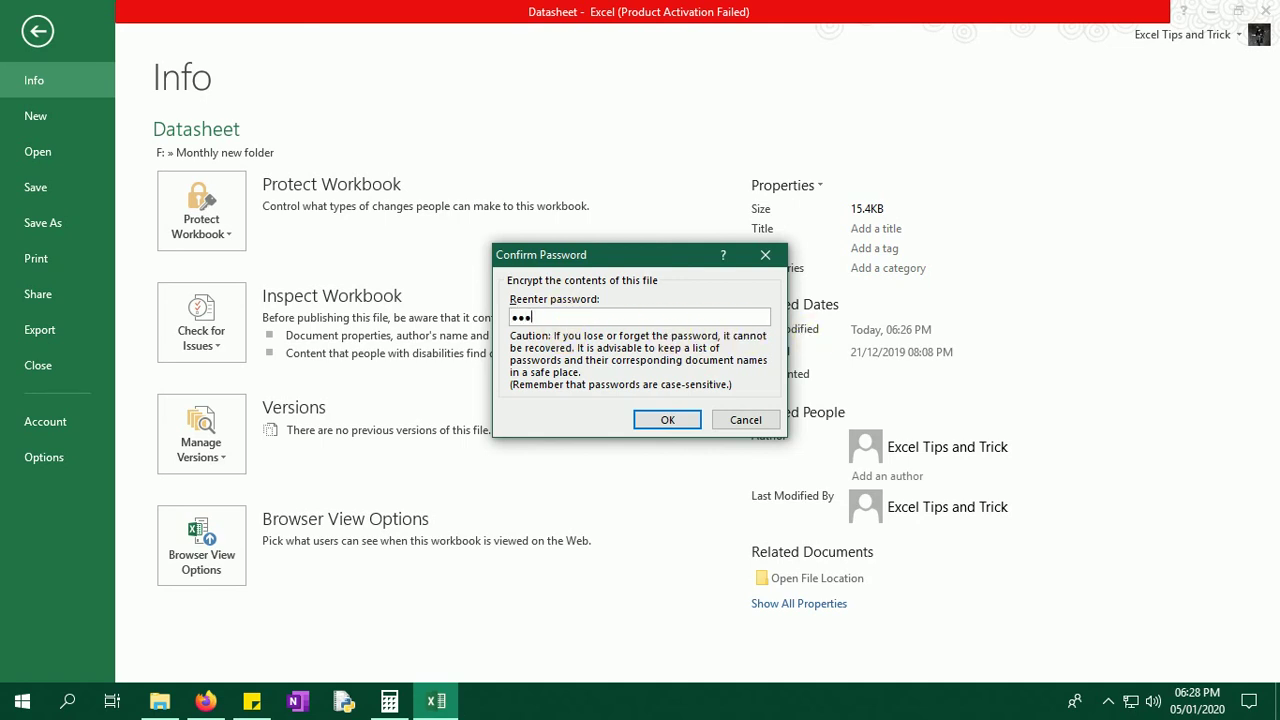
pyautogui.click(670, 422)
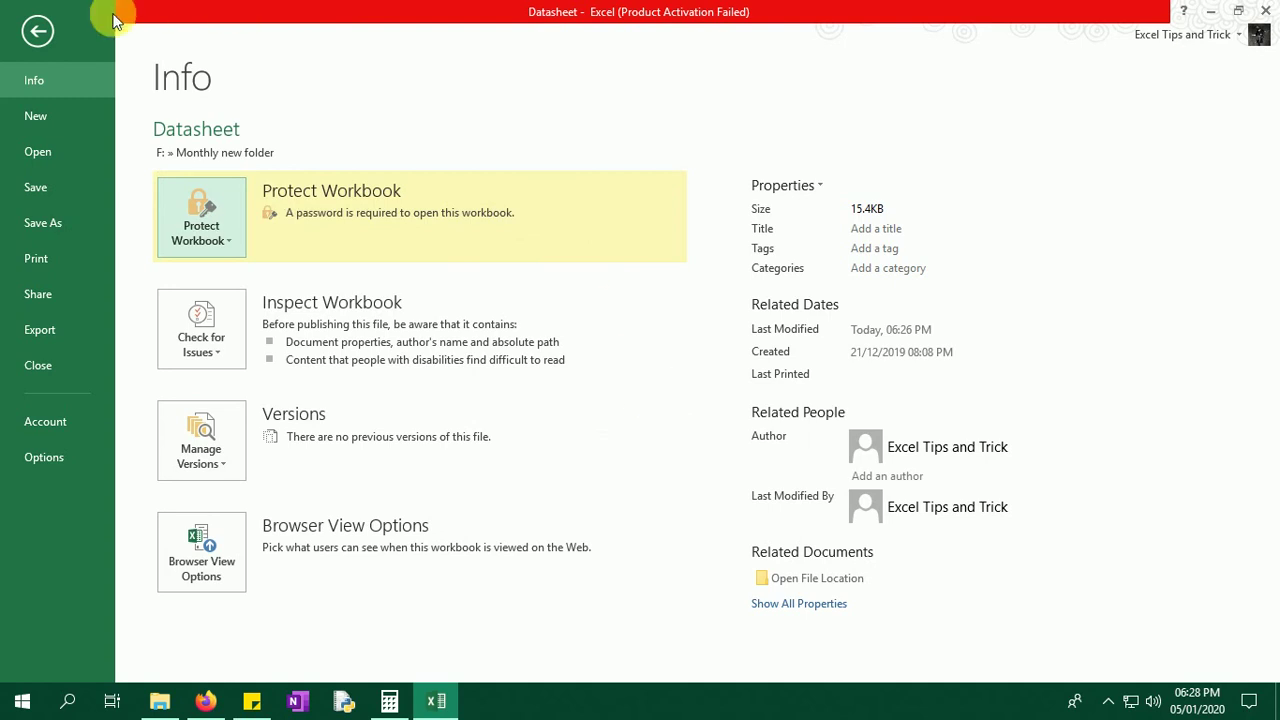
pyautogui.click(38, 30)
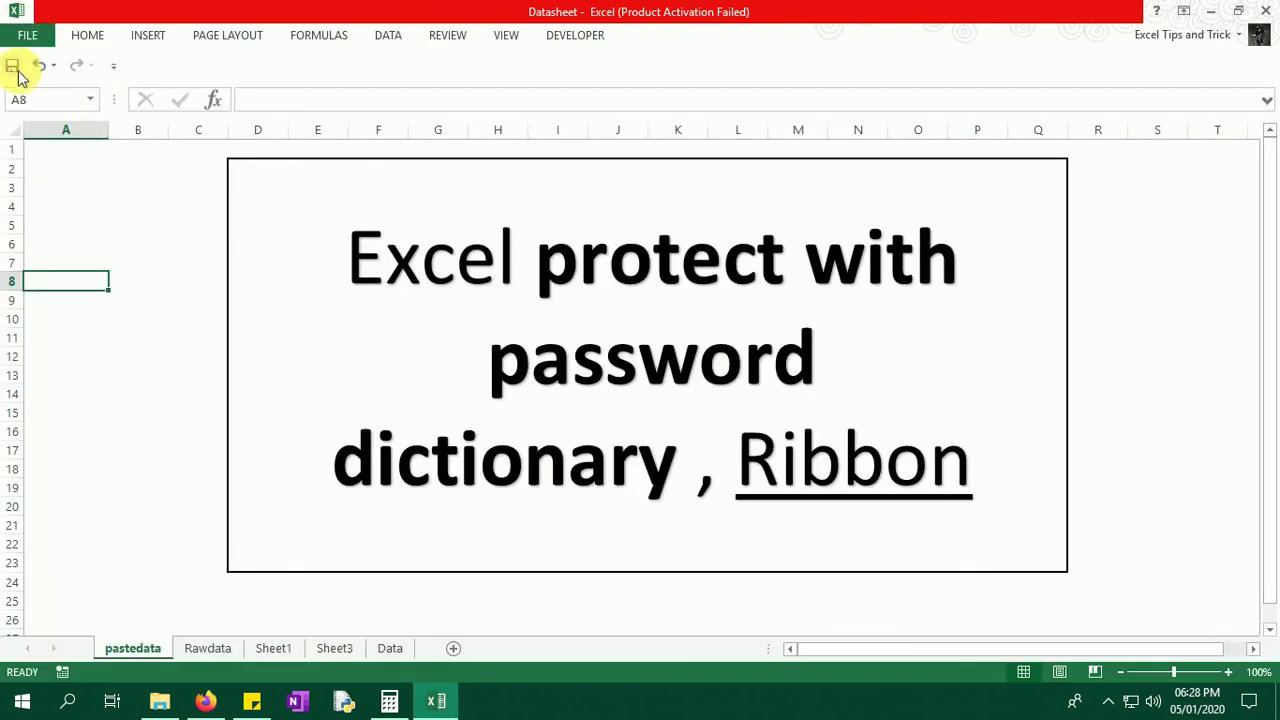
# Save the encrypted Datasheet workbook and close Excel.
pyautogui.click(13, 67)
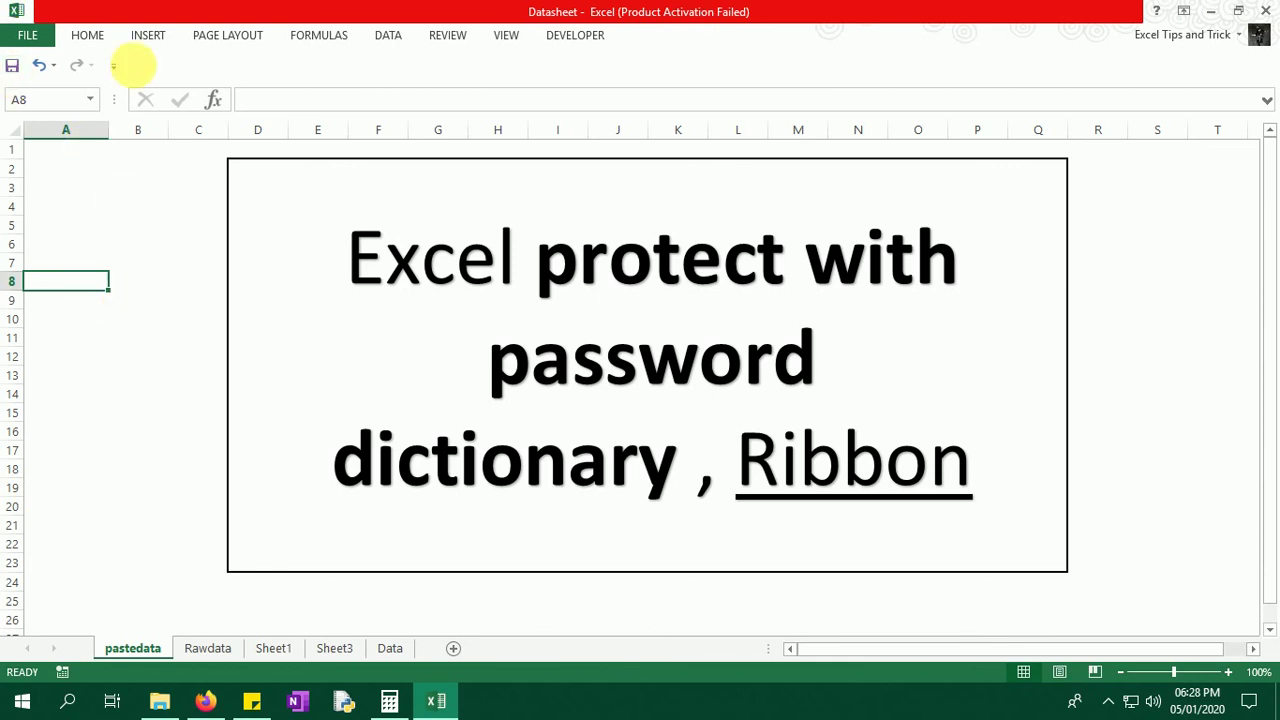
pyautogui.click(1270, 12)
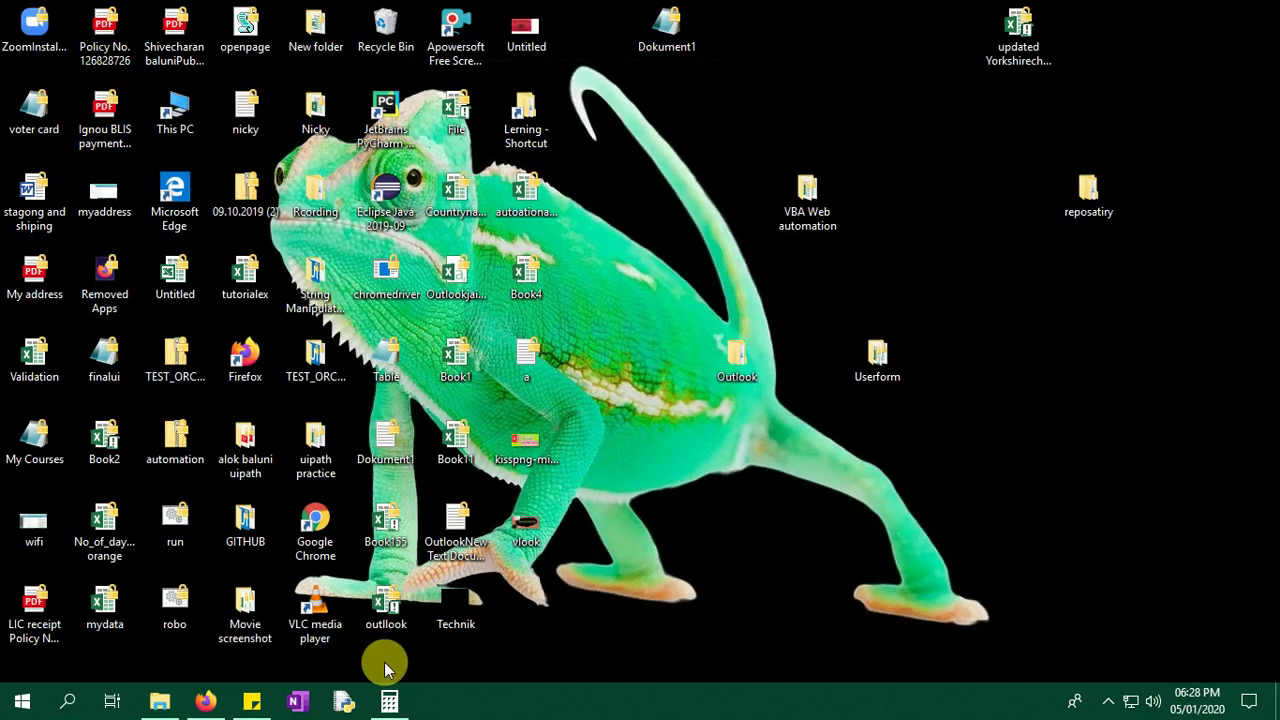
# Restore the Monthly new folder window and open Datasheet from its right-click menu.
pyautogui.click(165, 700)
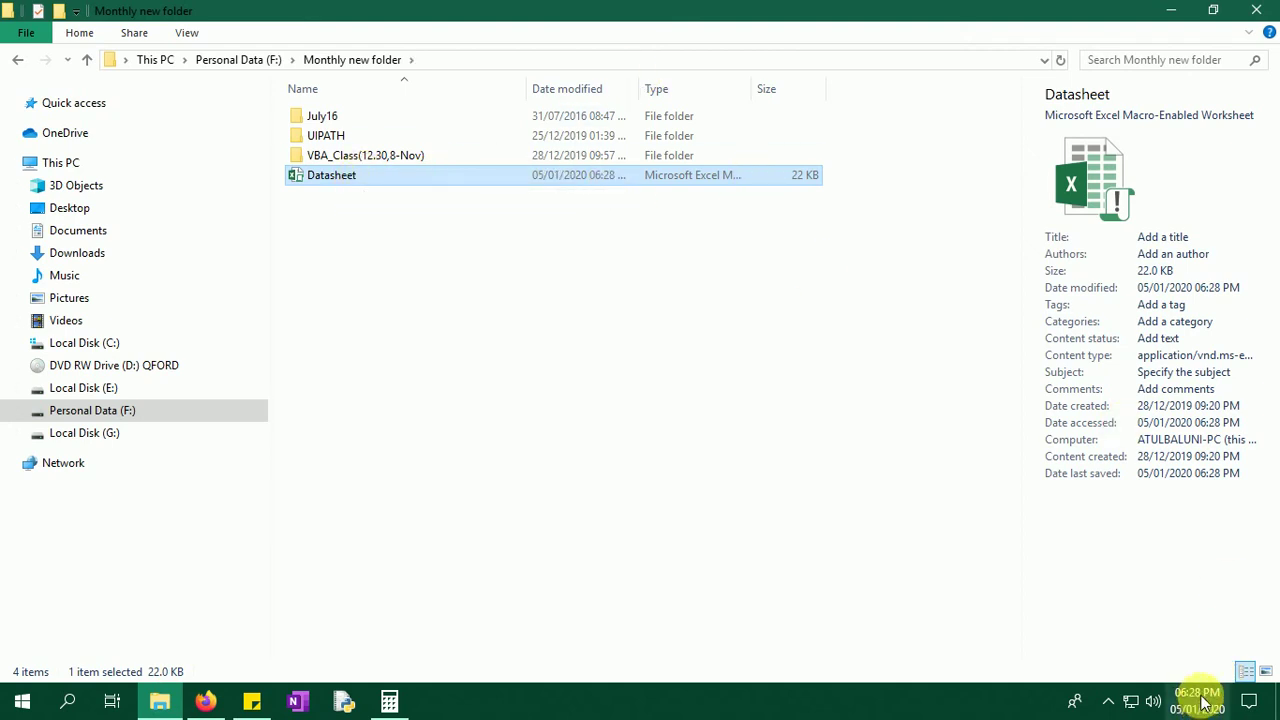
pyautogui.rightClick(337, 183)
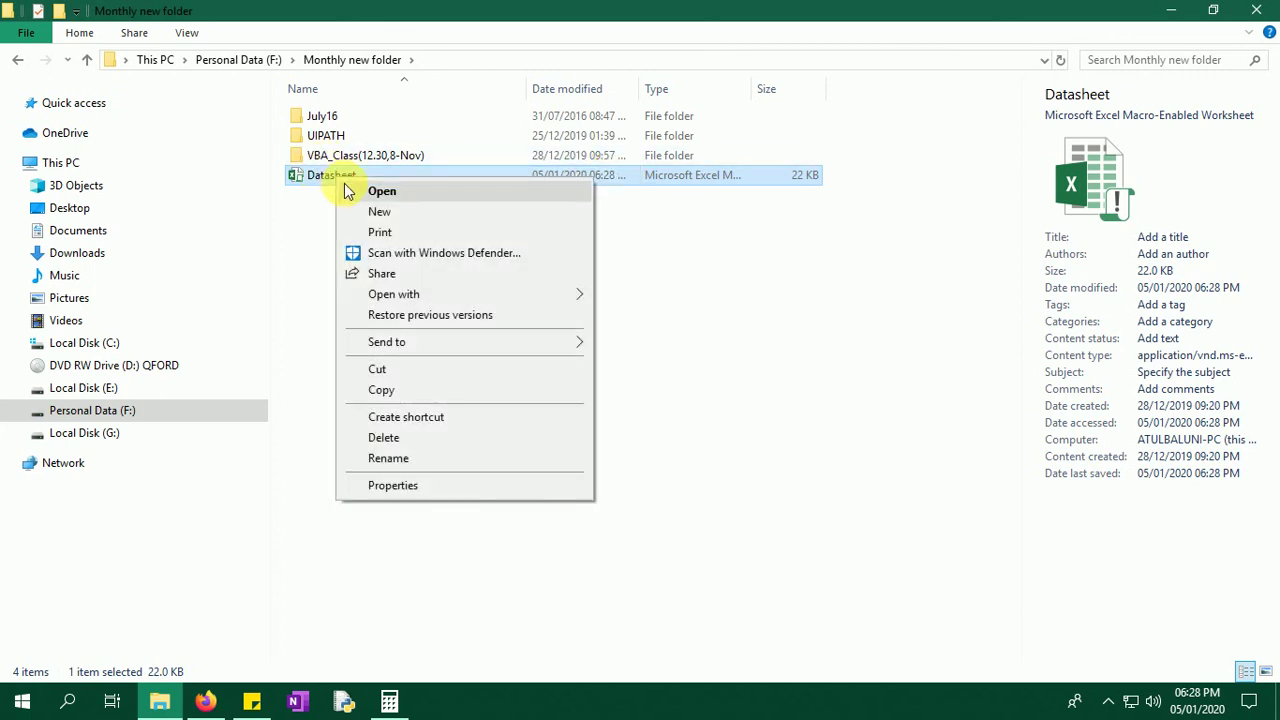
pyautogui.click(346, 188)
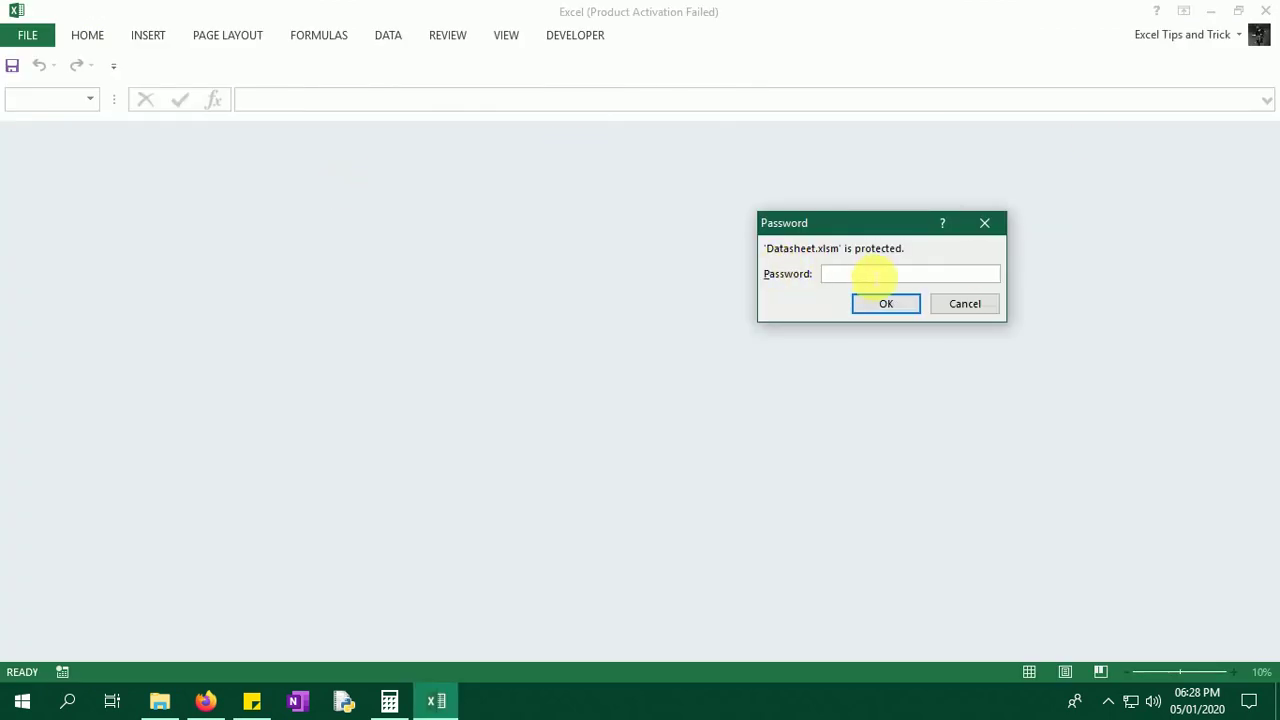
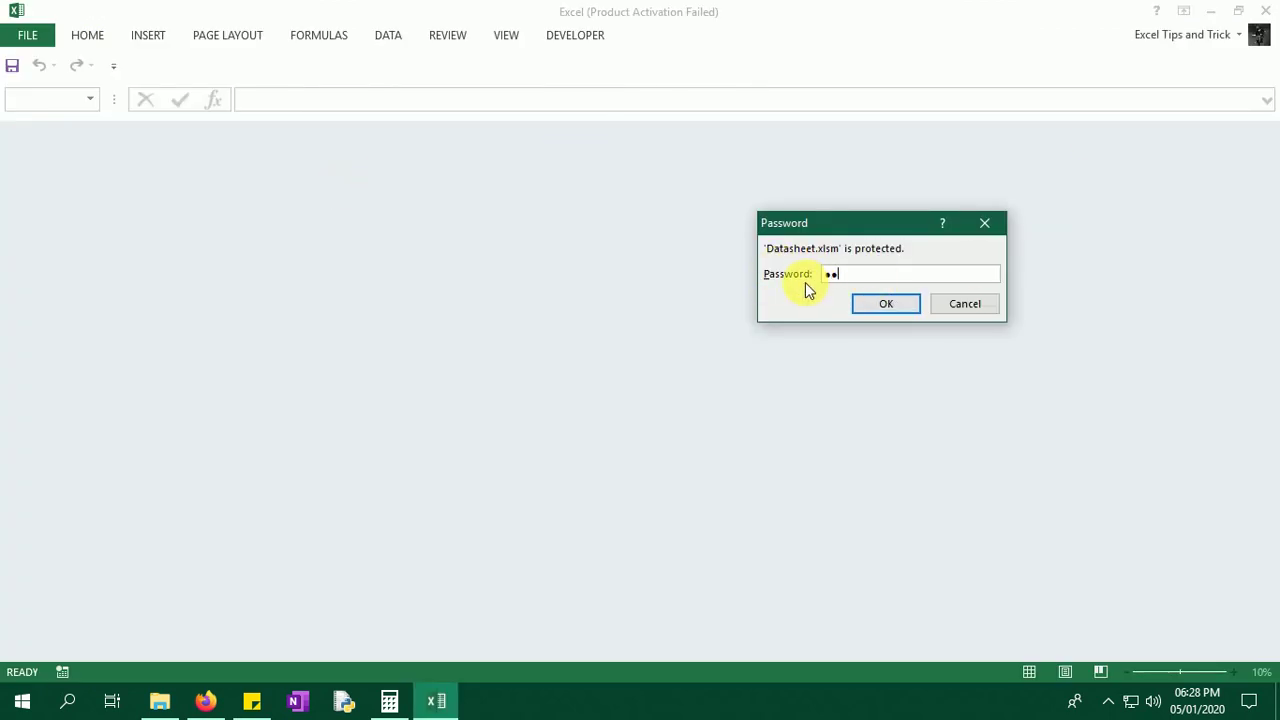
# Unlock Datasheet with its password, dismiss the activation notice, and close Excel again.
pyautogui.press('Return')
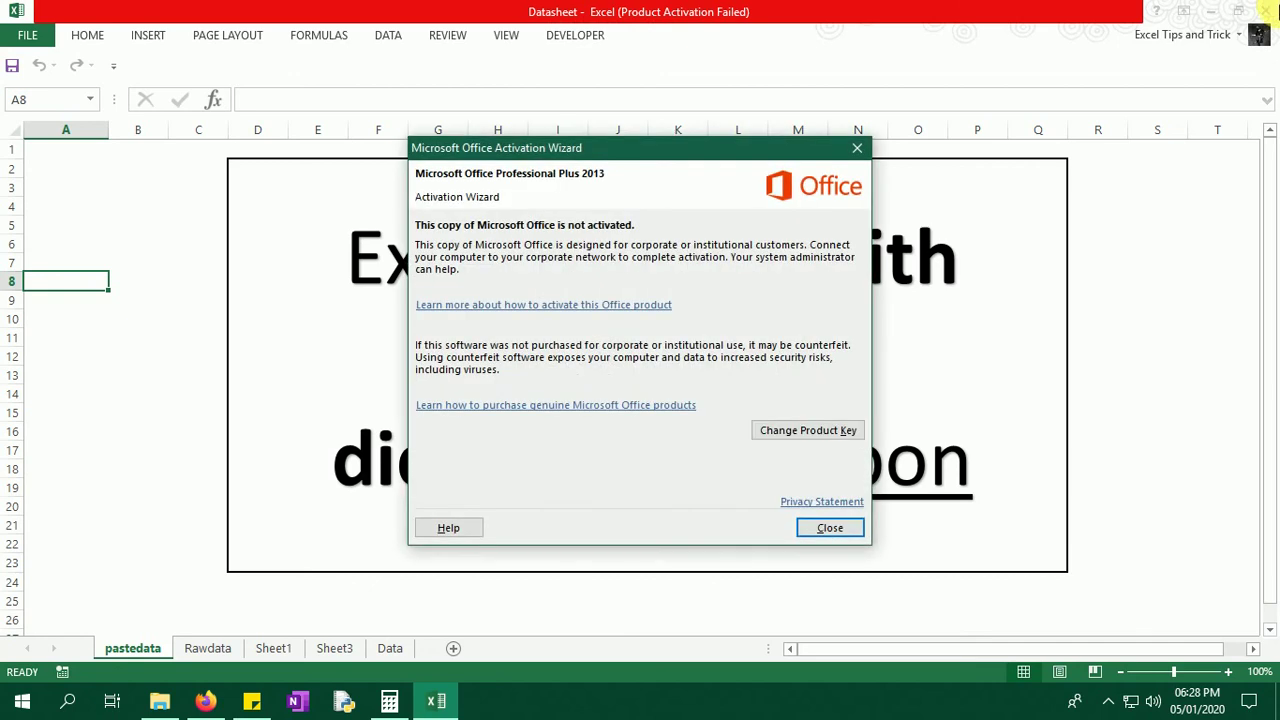
pyautogui.click(830, 530)
pyautogui.click(1265, 11)
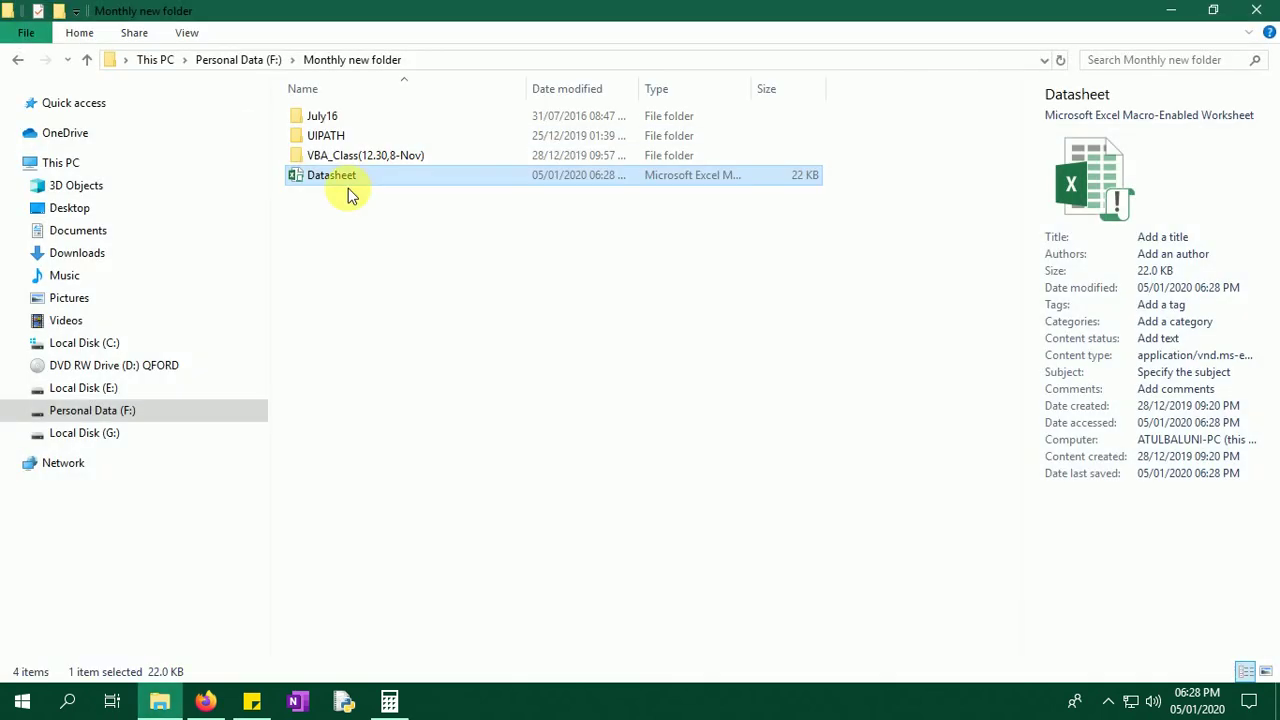
# Reopen Datasheet, enter a password, and dismiss the incorrect-password warning and activation notice.
pyautogui.click(333, 178)
pyautogui.doubleClick(333, 178)
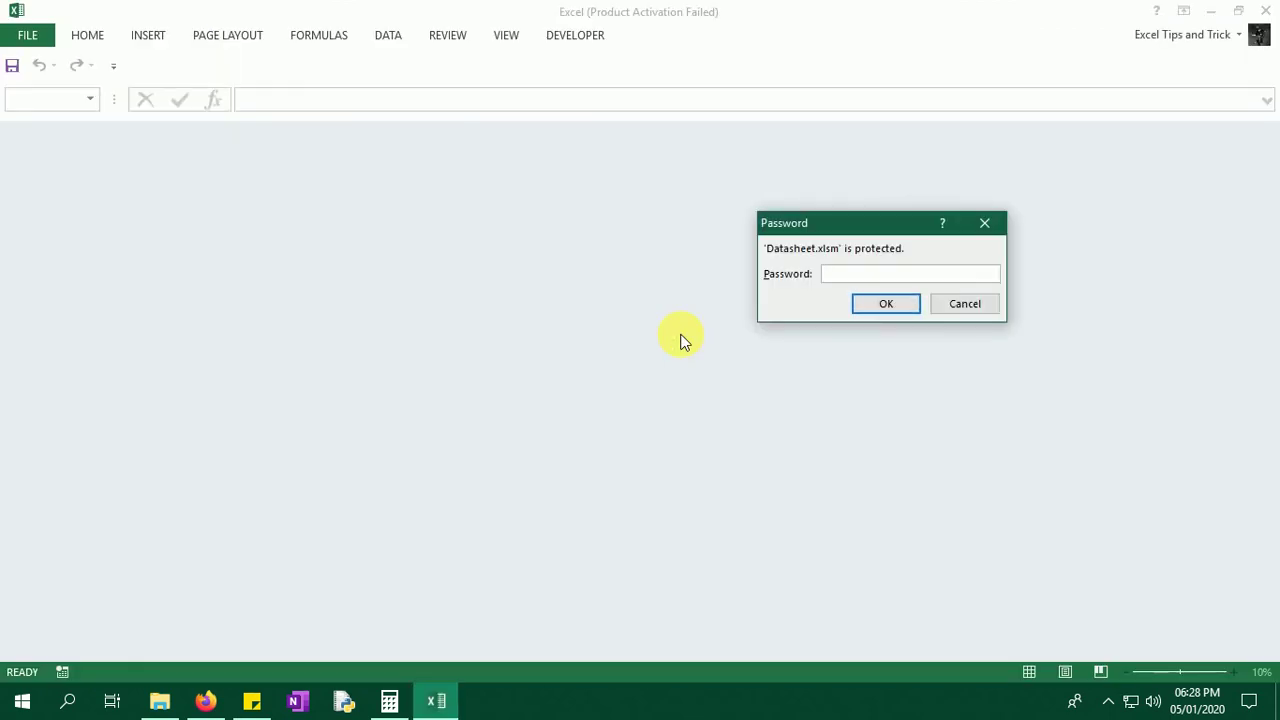
pyautogui.press('Return')
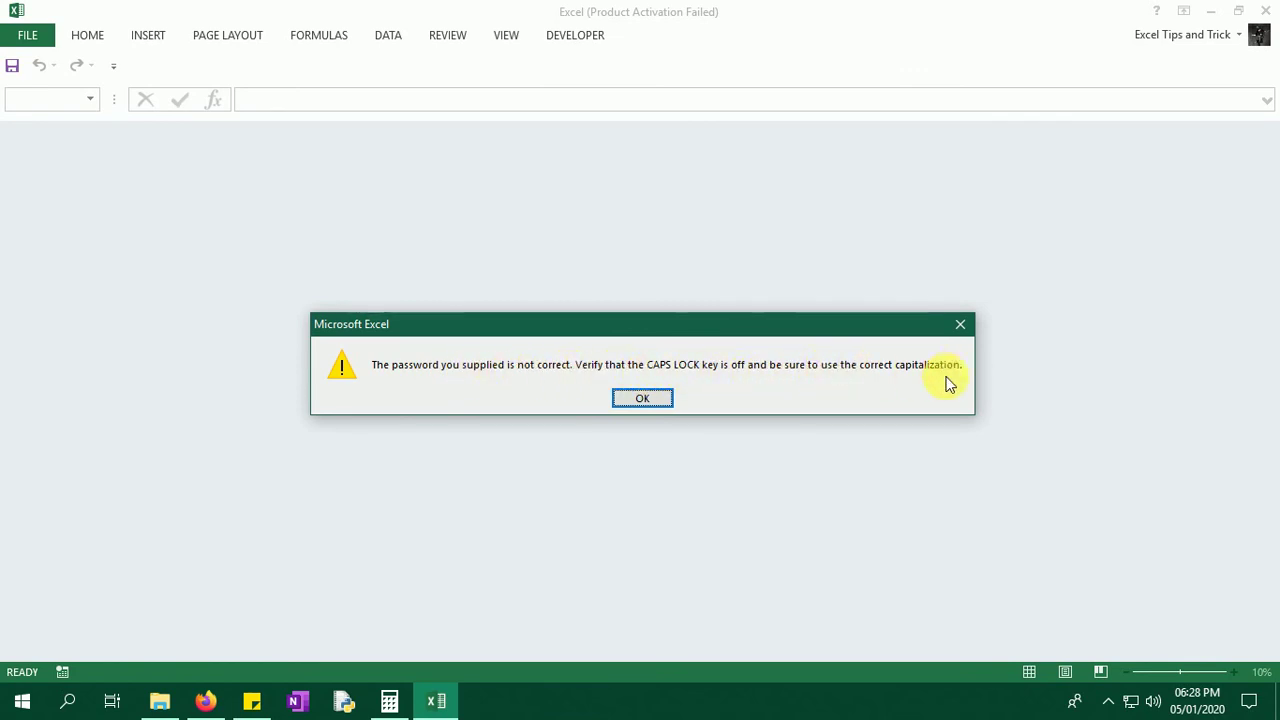
pyautogui.click(642, 398)
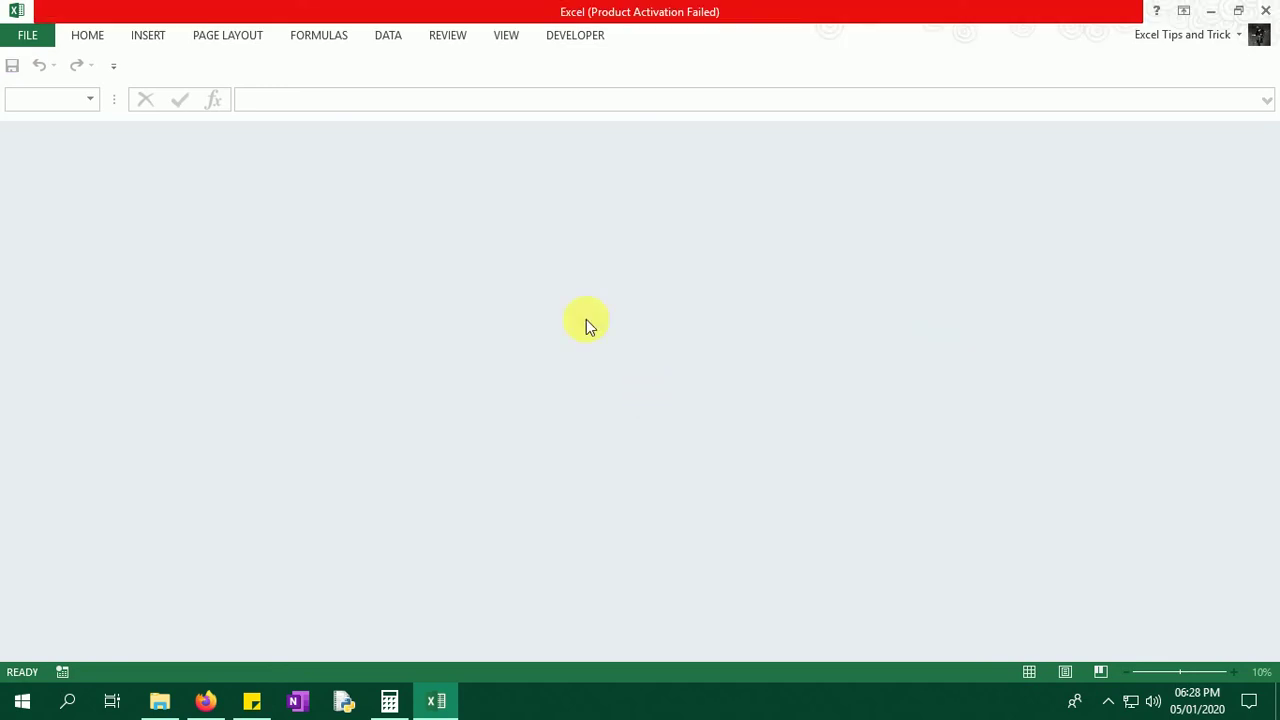
pyautogui.click(799, 525)
pyautogui.click(86, 35)
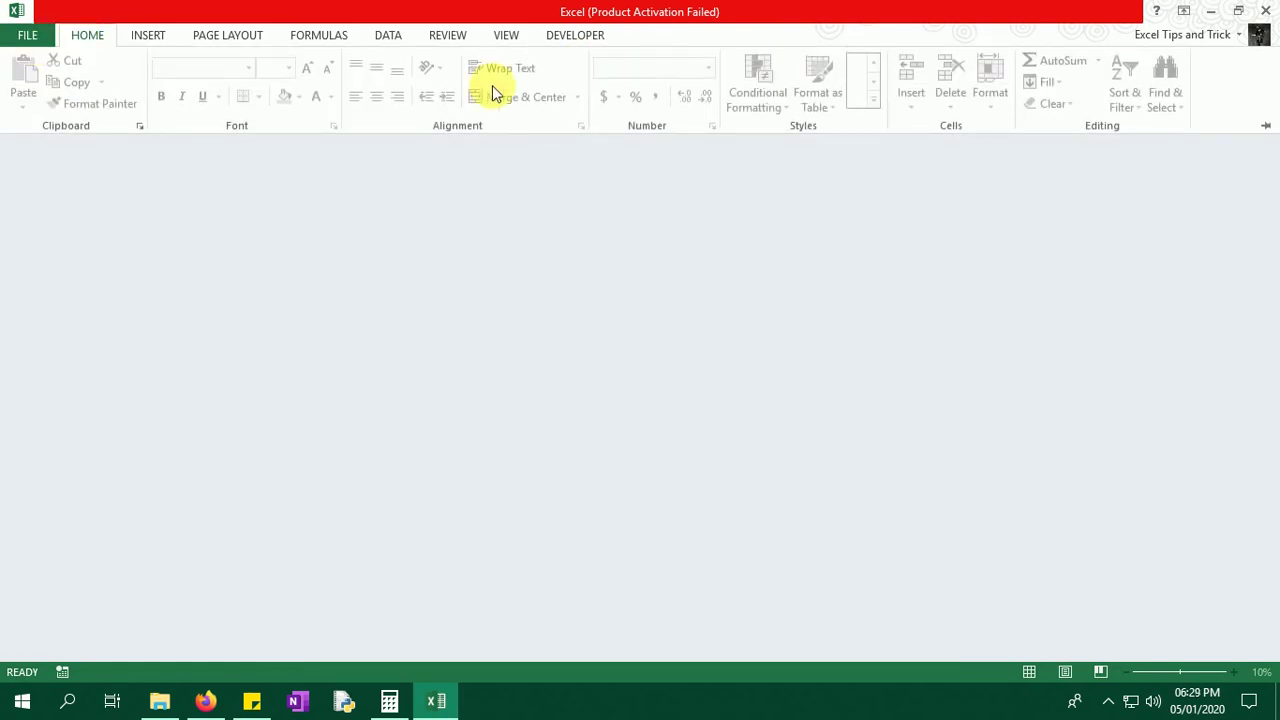
pyautogui.click(548, 373)
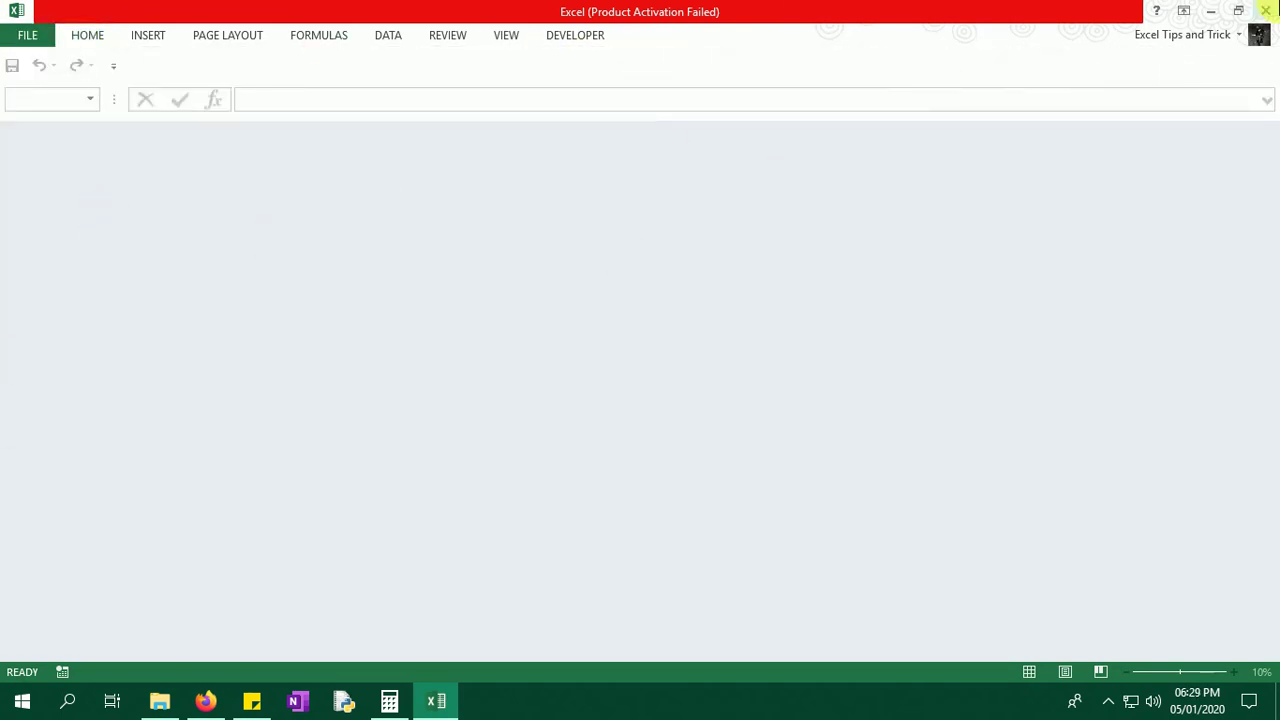
# Close Excel, reopen Datasheet from its right-click menu, and unlock it with the correct password.
pyautogui.click(1266, 10)
pyautogui.rightClick(340, 177)
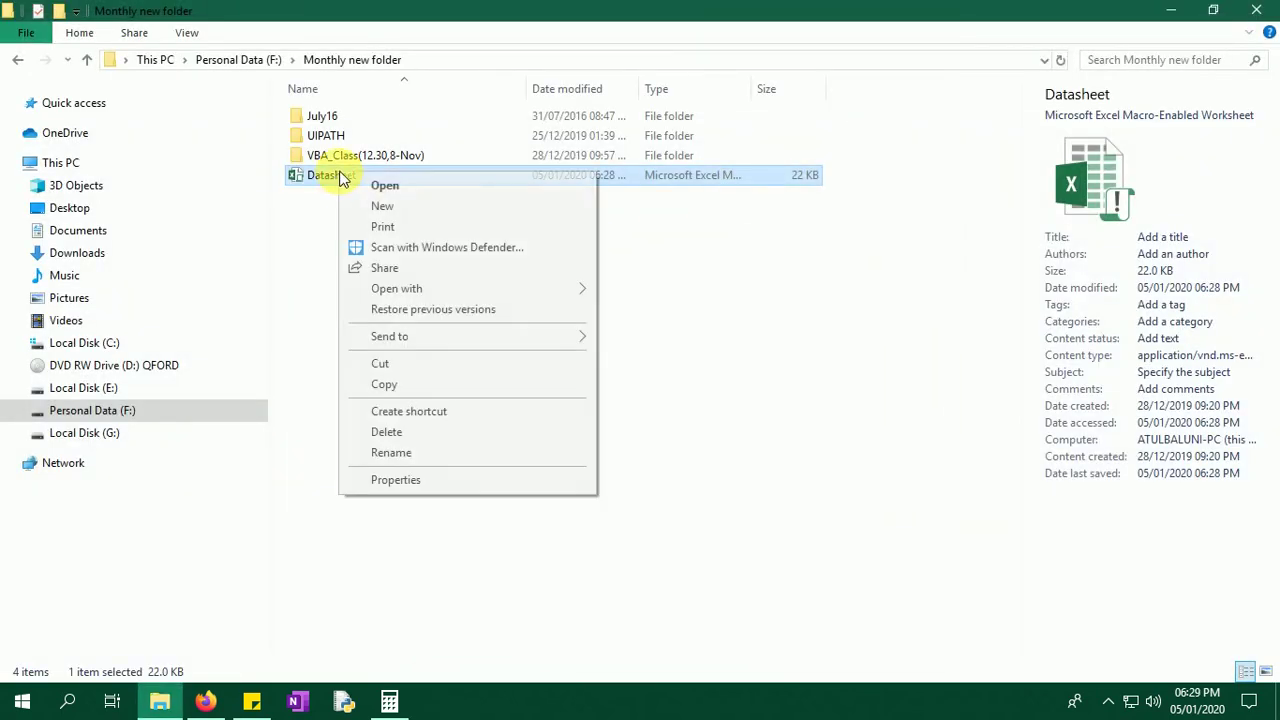
pyautogui.click(385, 183)
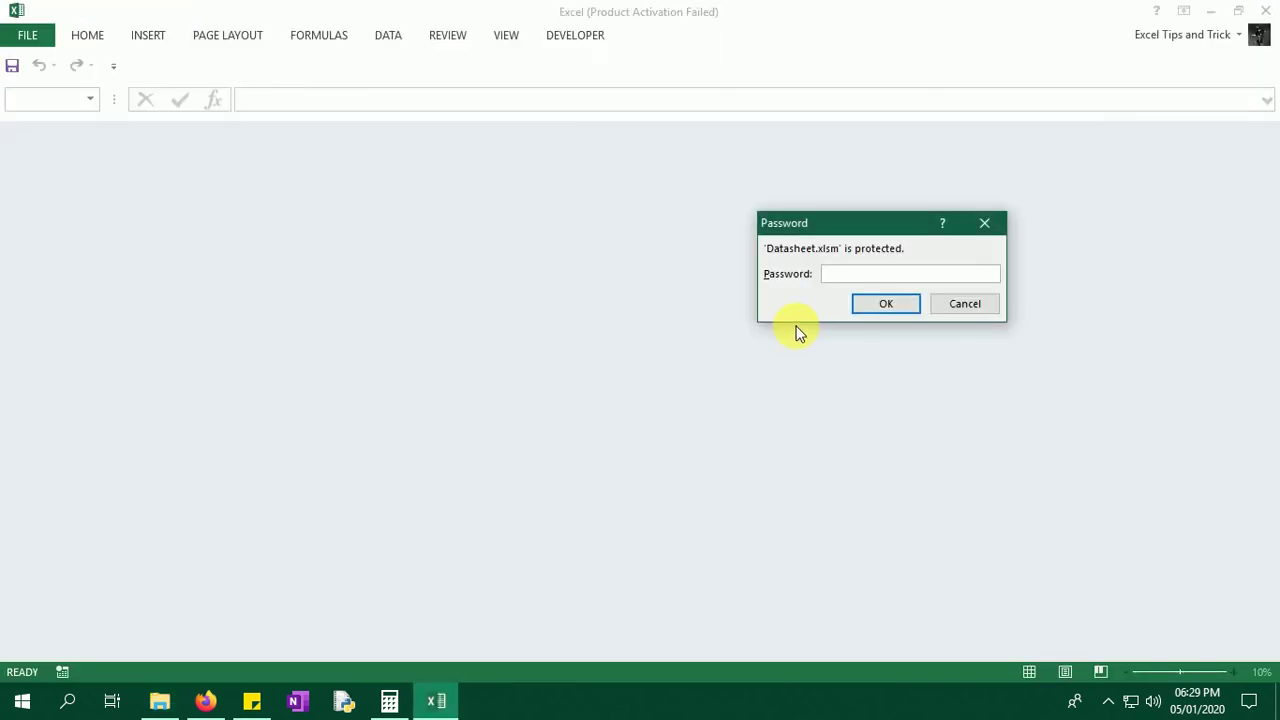
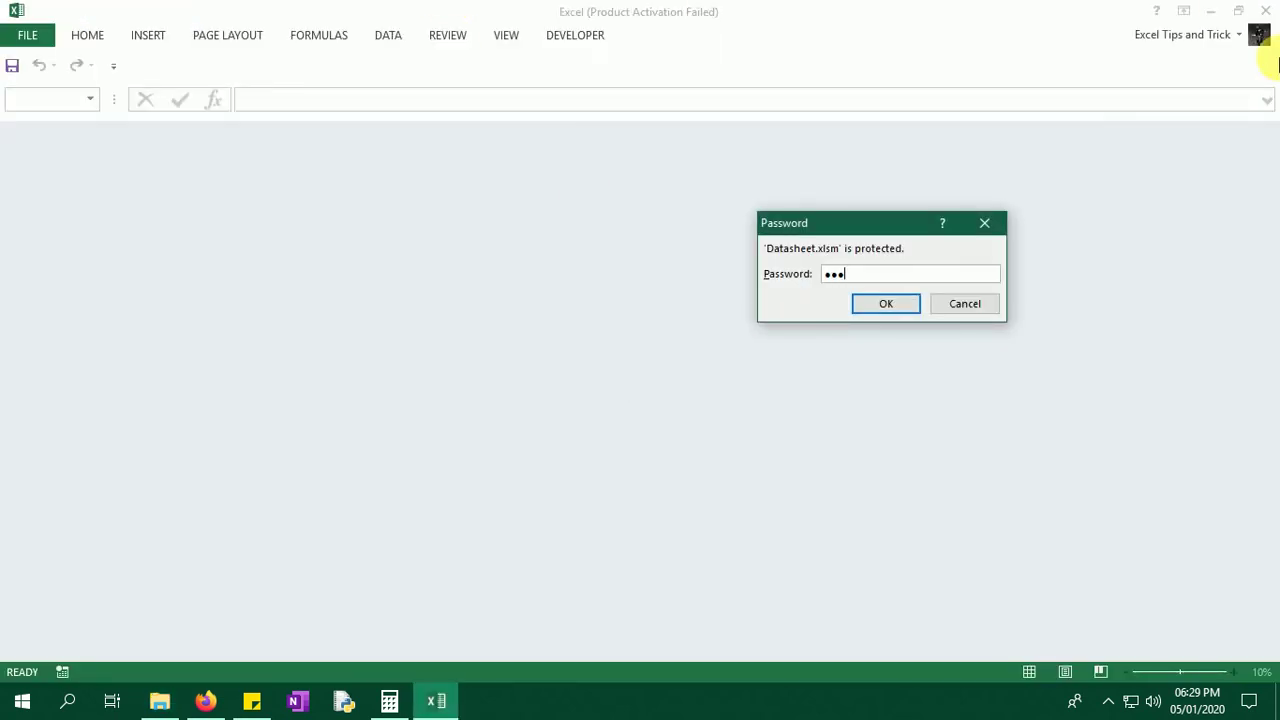
pyautogui.click(895, 307)
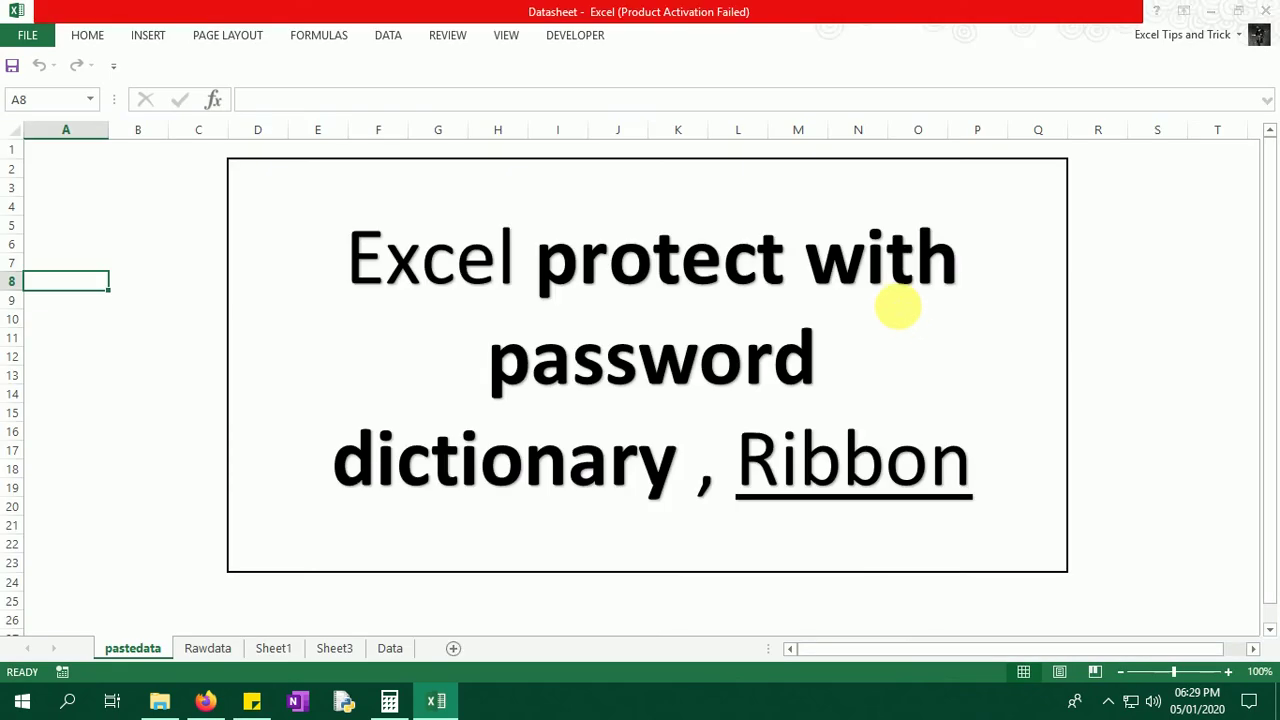
pyautogui.click(826, 526)
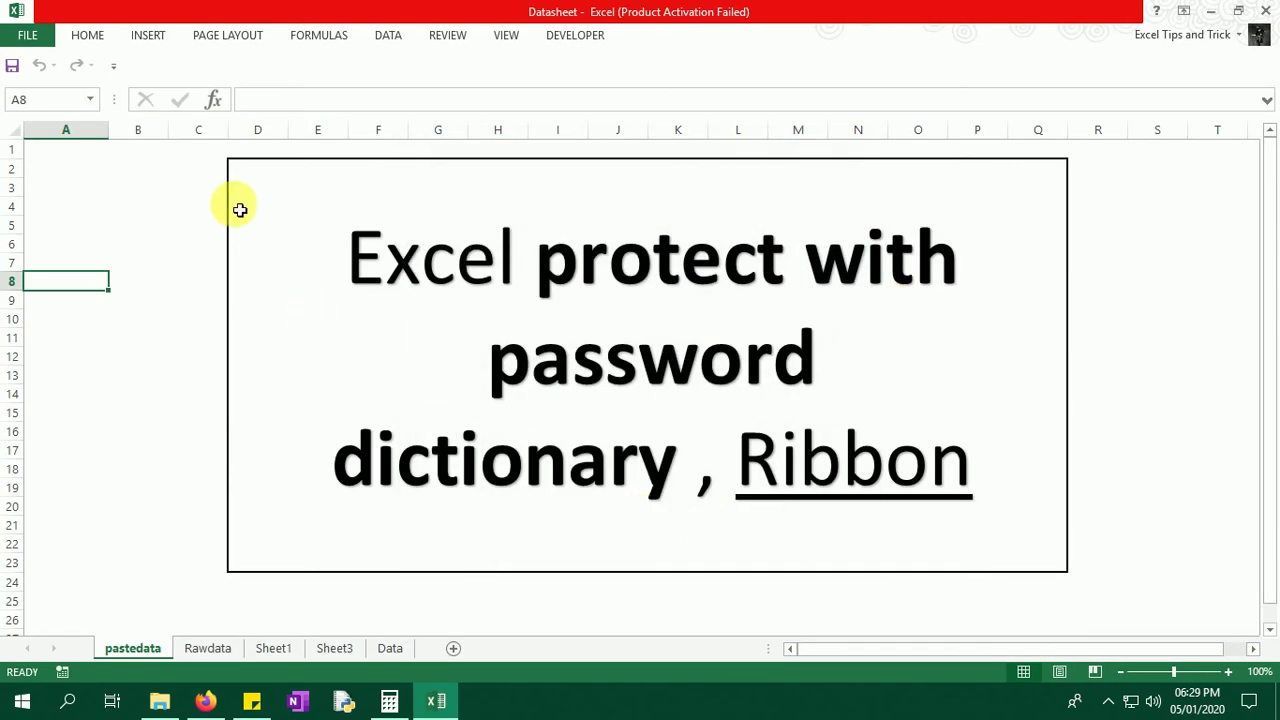
pyautogui.moveTo(245, 150)
pyautogui.mouseDown()
pyautogui.moveTo(1058, 582)
pyautogui.moveTo(1052, 568)
pyautogui.mouseUp()
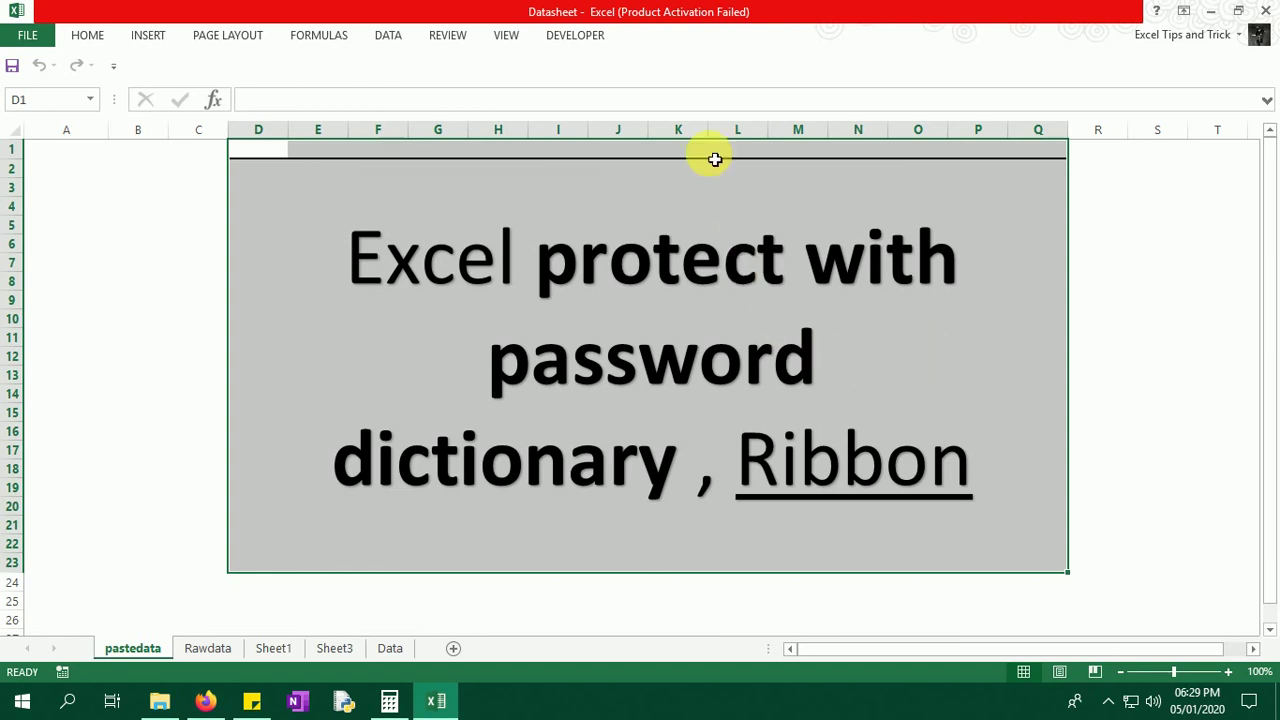
pyautogui.click(1094, 305)
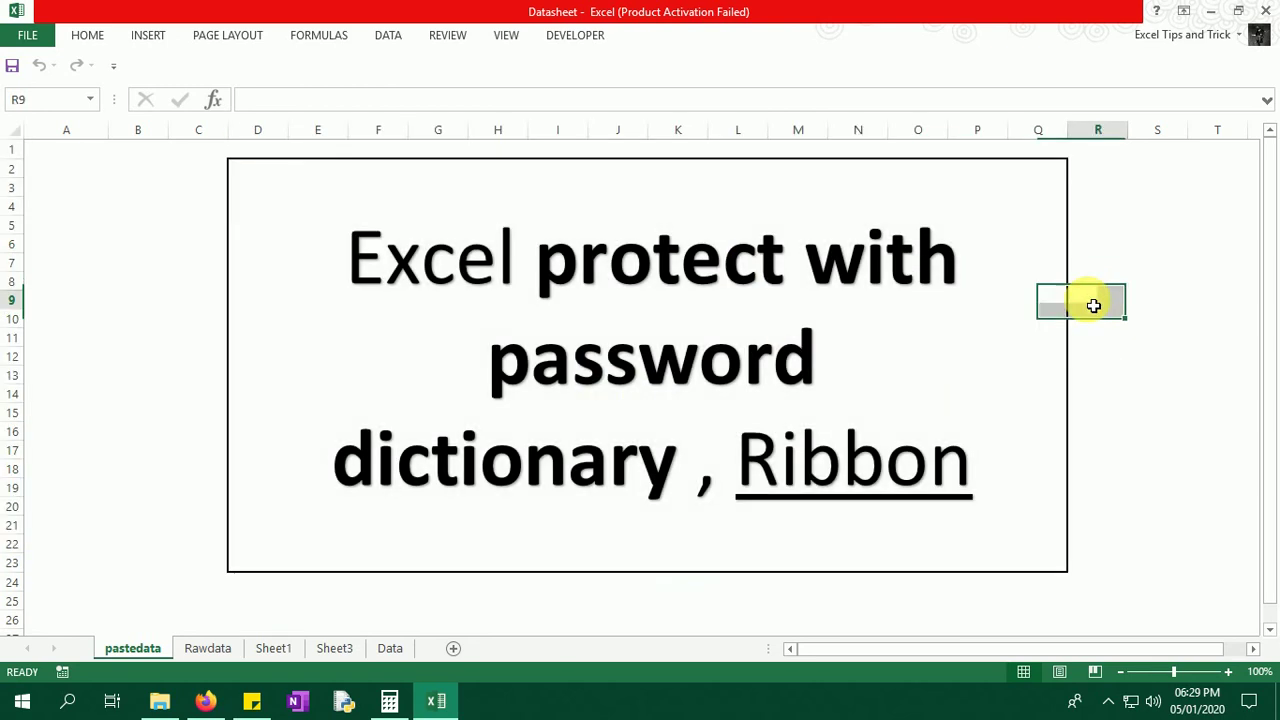
pyautogui.moveTo(537, 258)
pyautogui.mouseDown()
pyautogui.moveTo(885, 285)
pyautogui.moveTo(871, 343)
pyautogui.mouseUp()
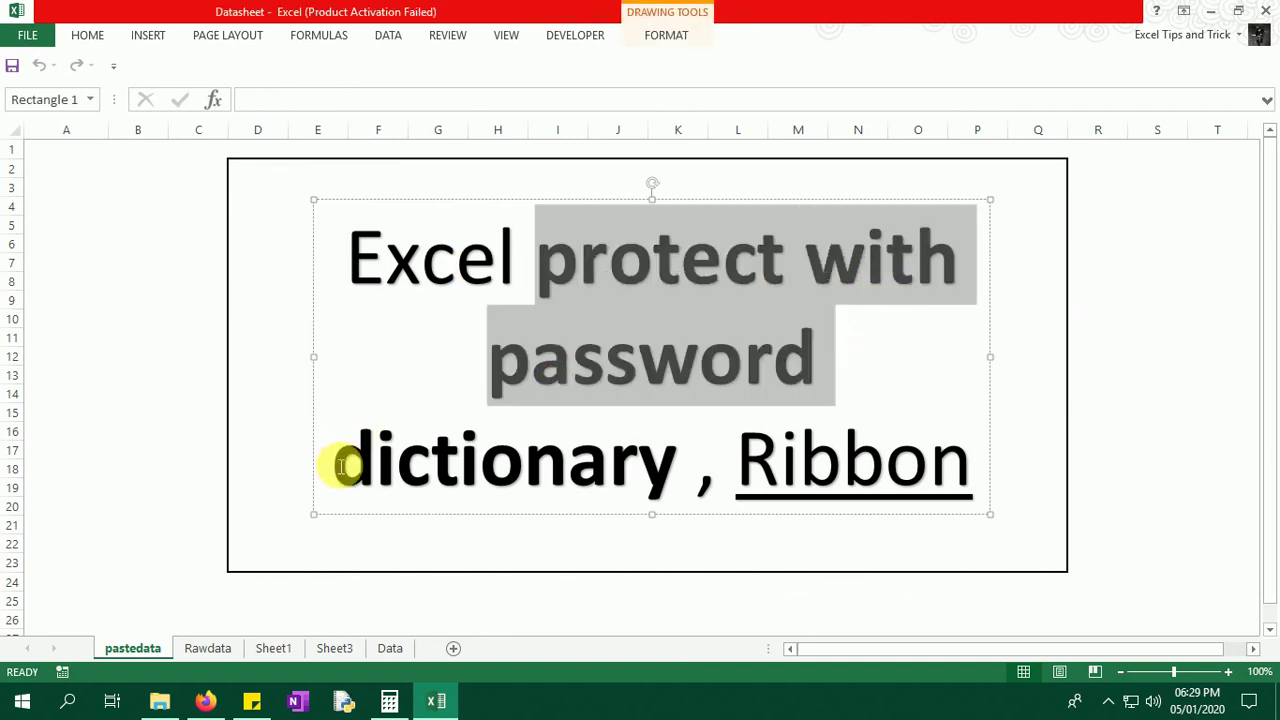
pyautogui.moveTo(340, 462); pyautogui.dragTo(600, 466)
pyautogui.moveTo(738, 462); pyautogui.dragTo(955, 466)
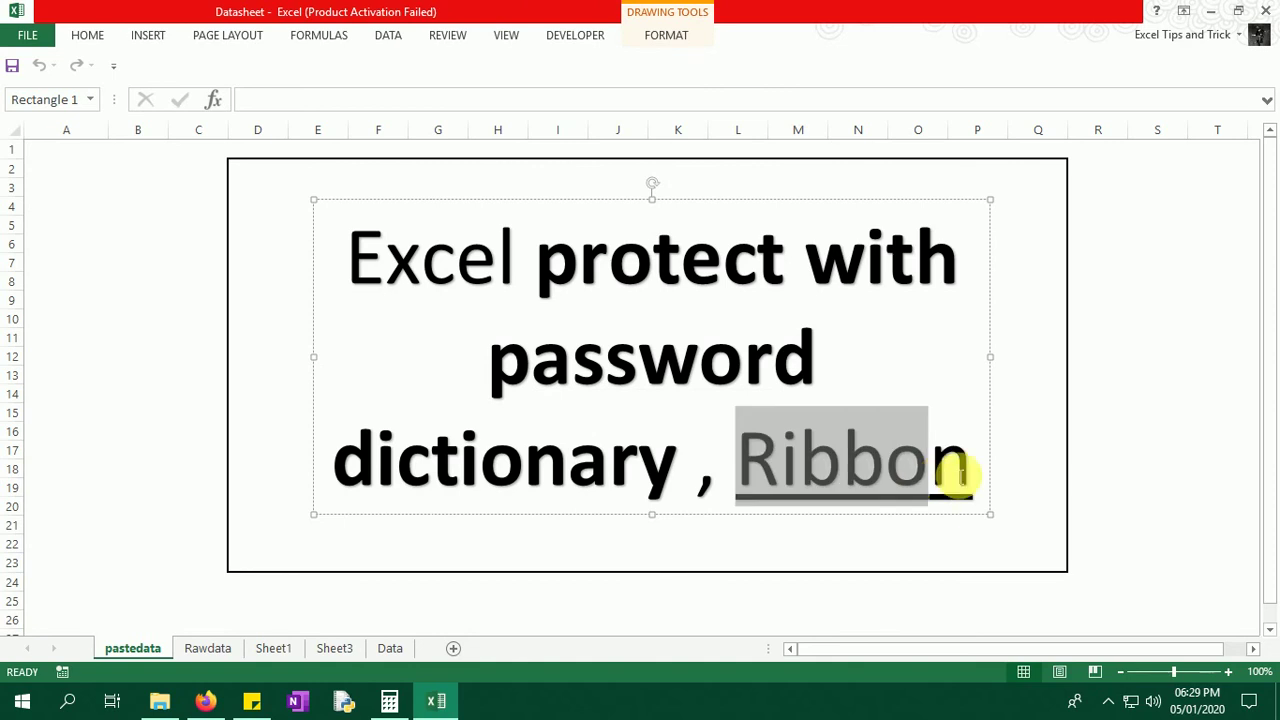
pyautogui.click(1155, 378)
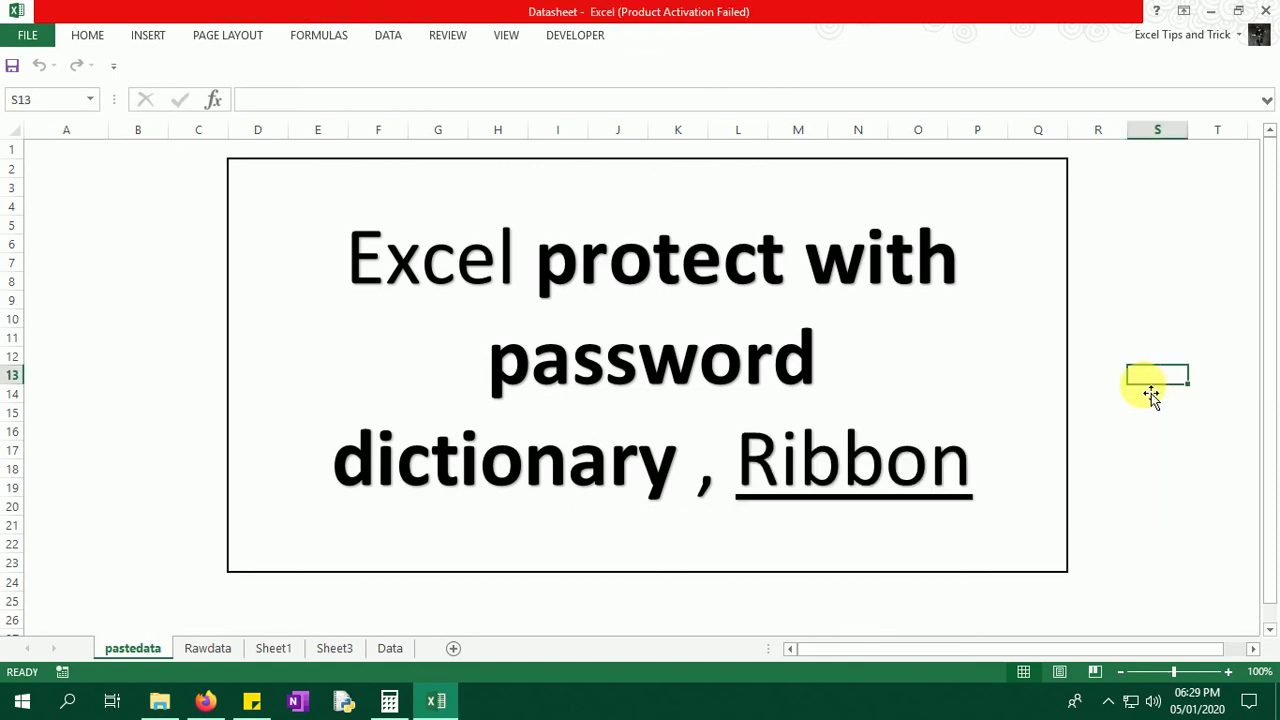
pyautogui.click(249, 167)
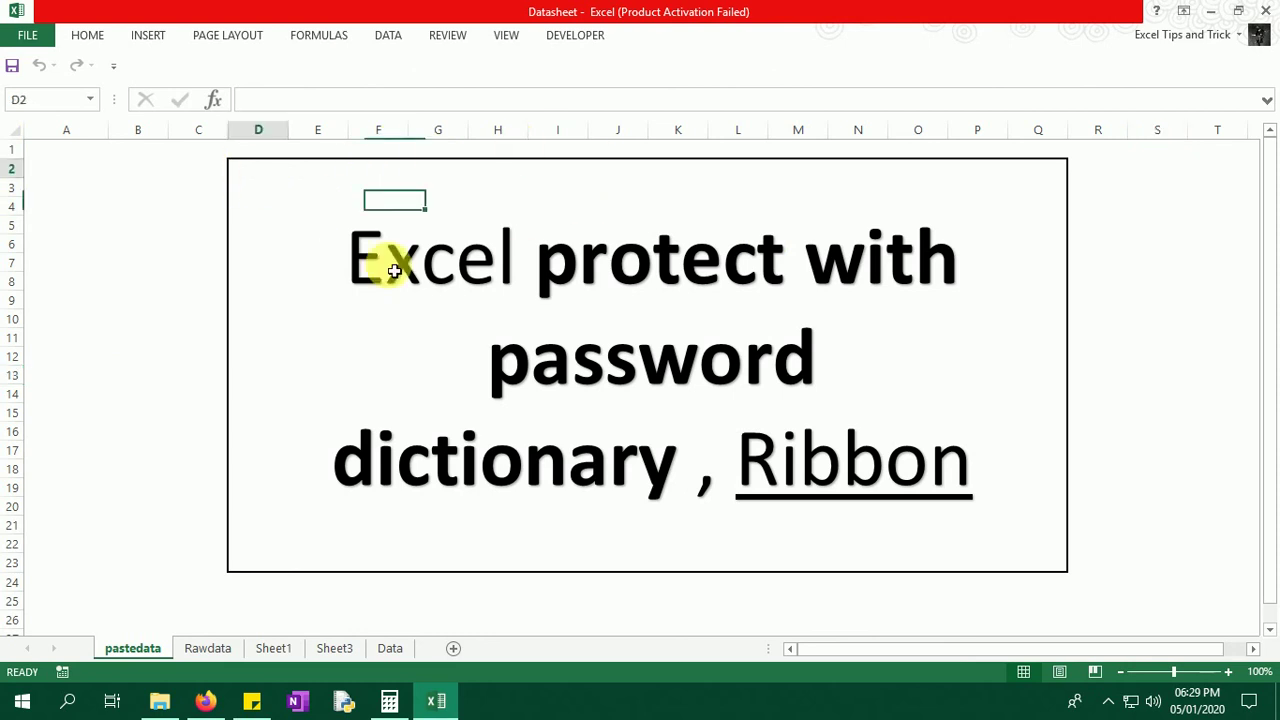
pyautogui.moveTo(258, 168); pyautogui.dragTo(1045, 562)
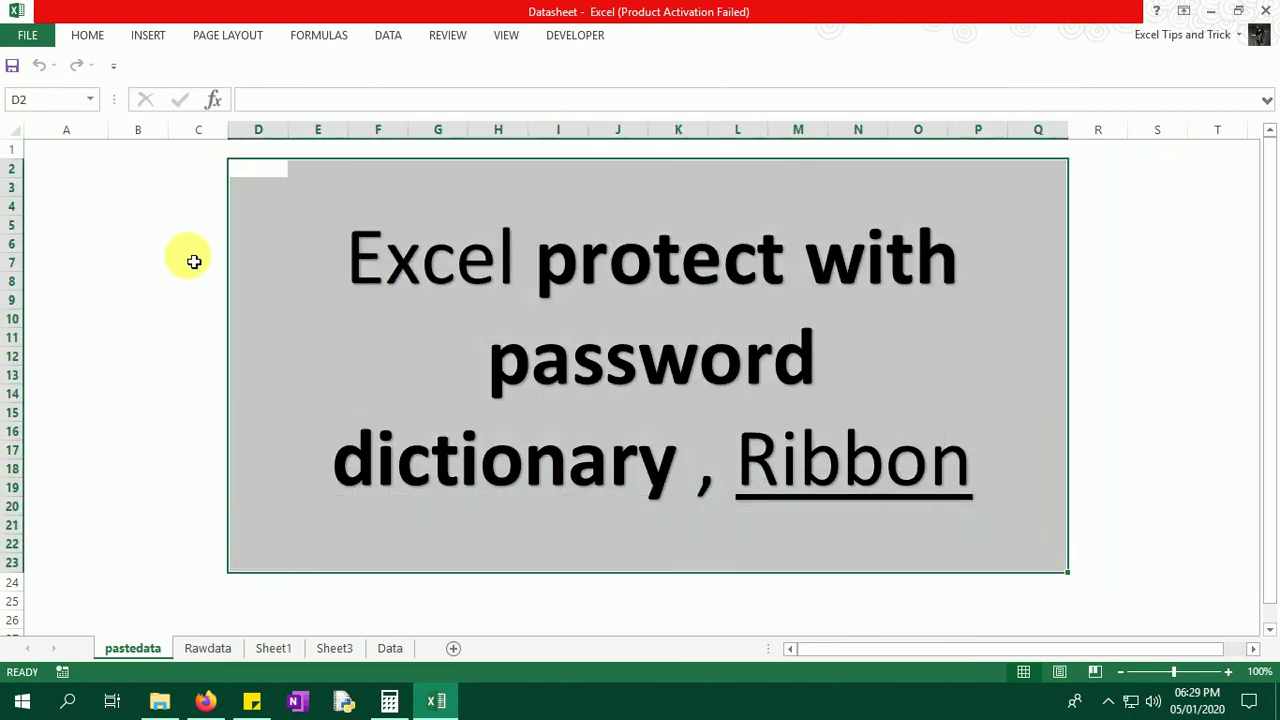